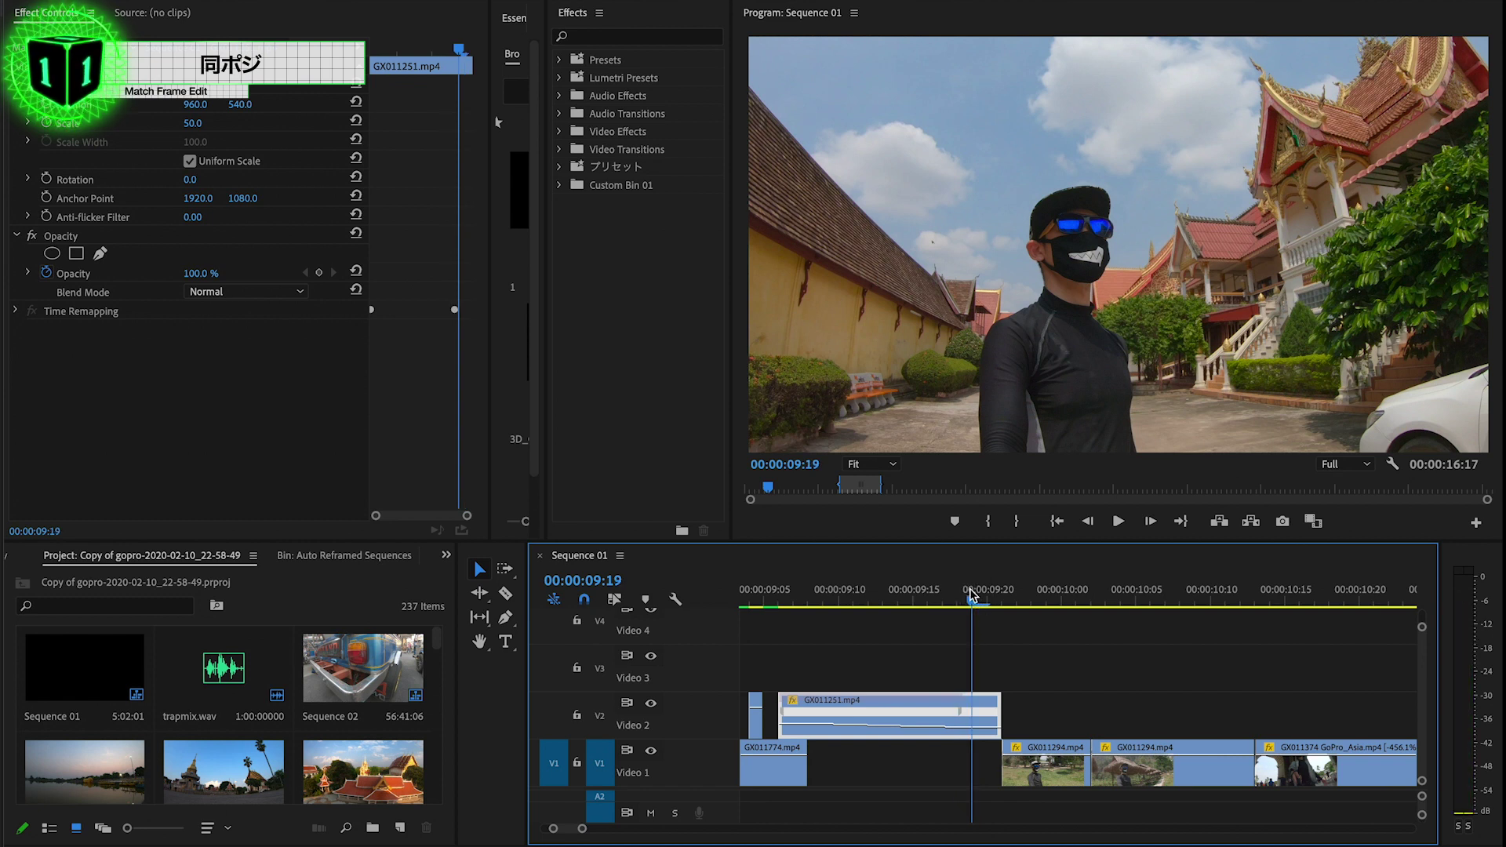
Extend the end of GX011251.mp4 on Video 2 one frame past 00:00:09:21 so it overlaps the start of GX011294.mp4.
{"action": "left_click_drag", "start_coordinate": [970, 594], "coordinate": [1009, 637]}
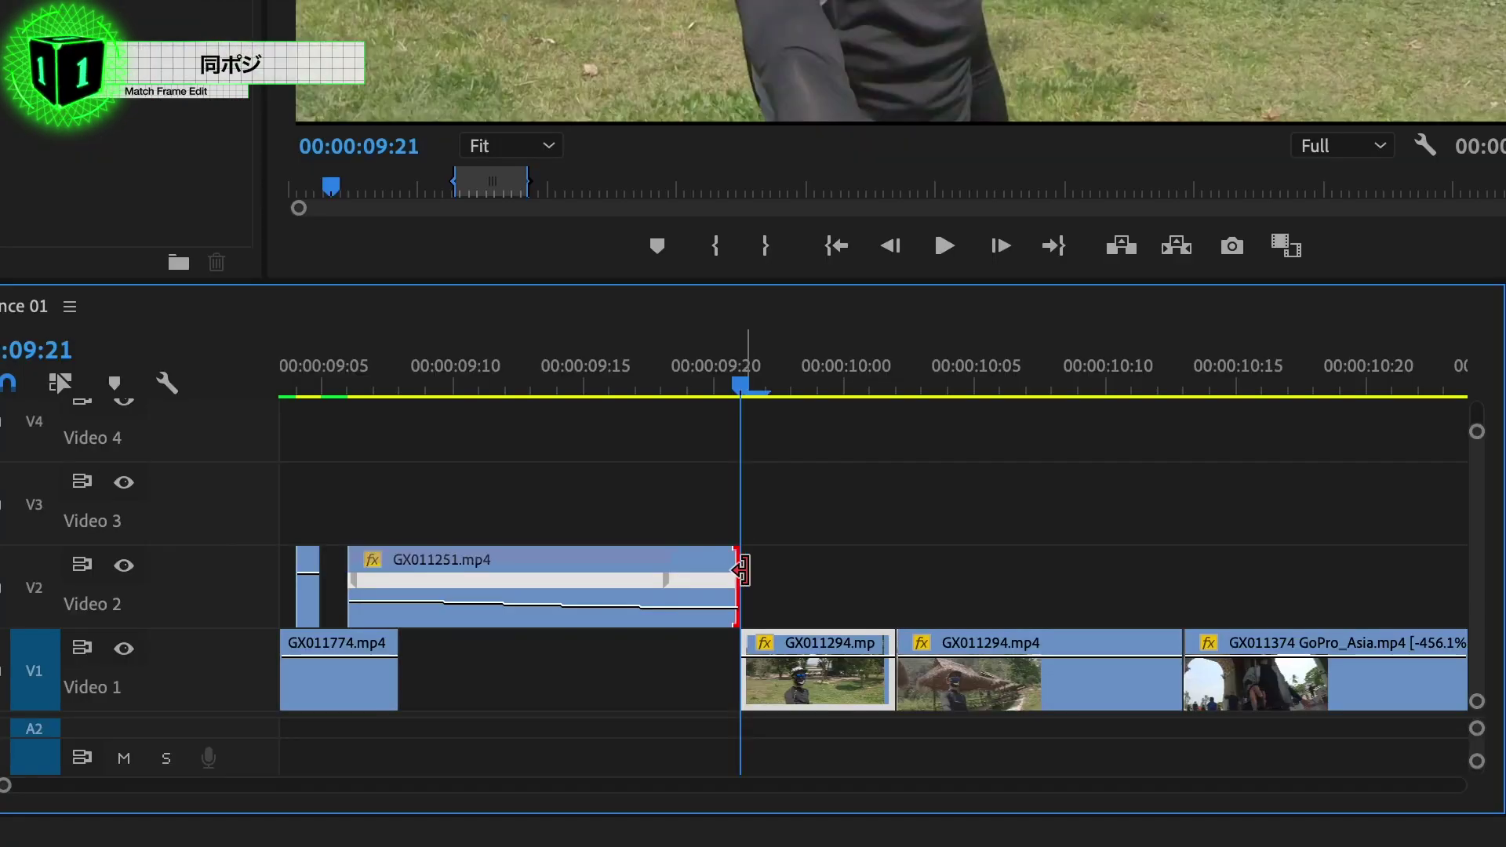
{"action": "left_click_drag", "start_coordinate": [1001, 705], "coordinate": [1019, 706]}
{"action": "left_click_drag", "start_coordinate": [770, 571], "coordinate": [771, 571]}
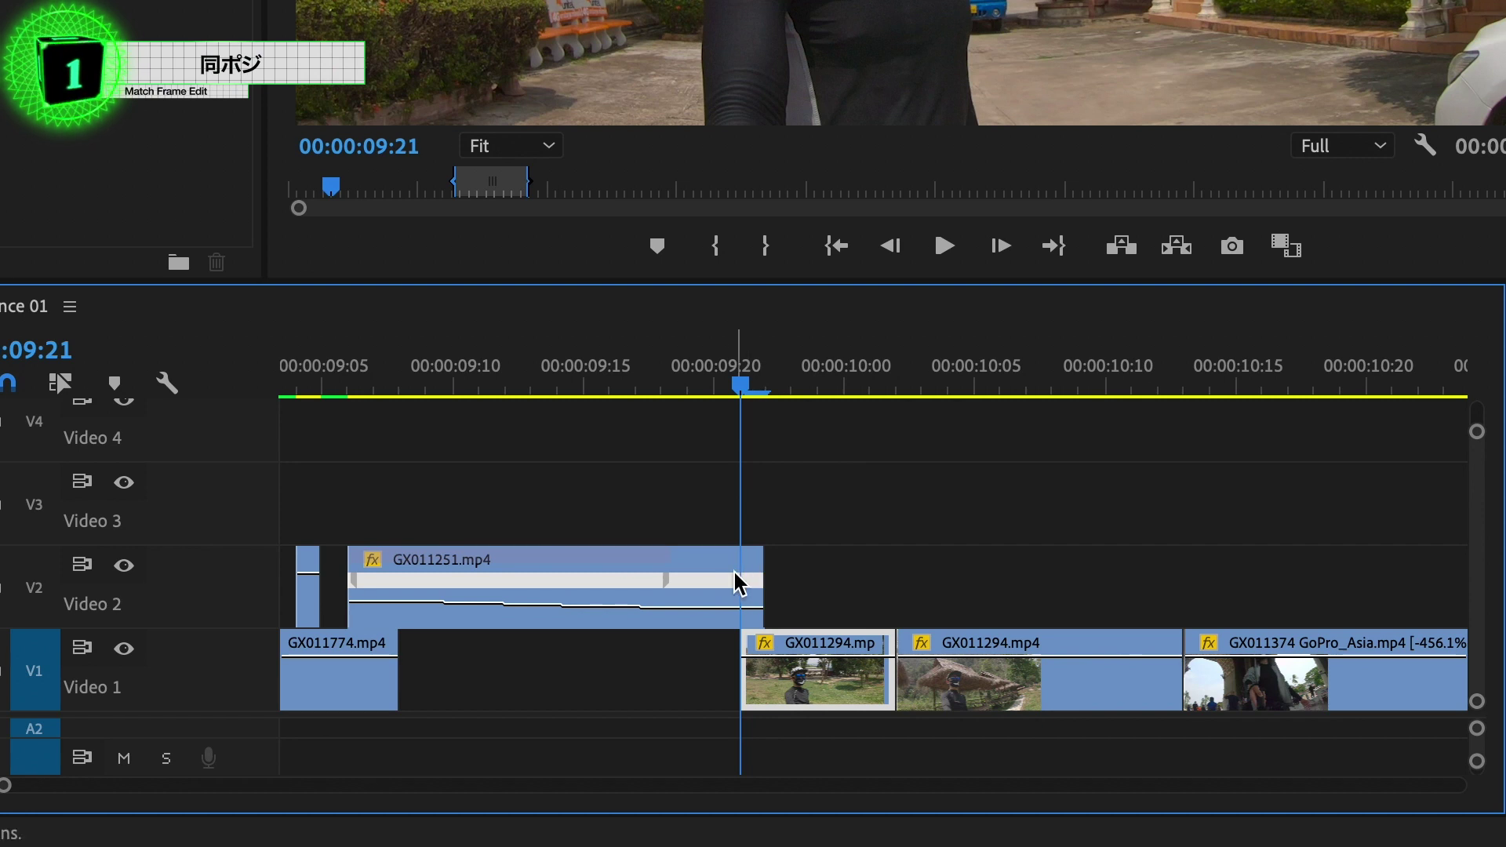
Match GX011251.mp4's subject to the shot beneath at 70% opacity, setting its scale to 52 and vertical position to 555.
{"action": "left_click", "coordinate": [737, 585]}
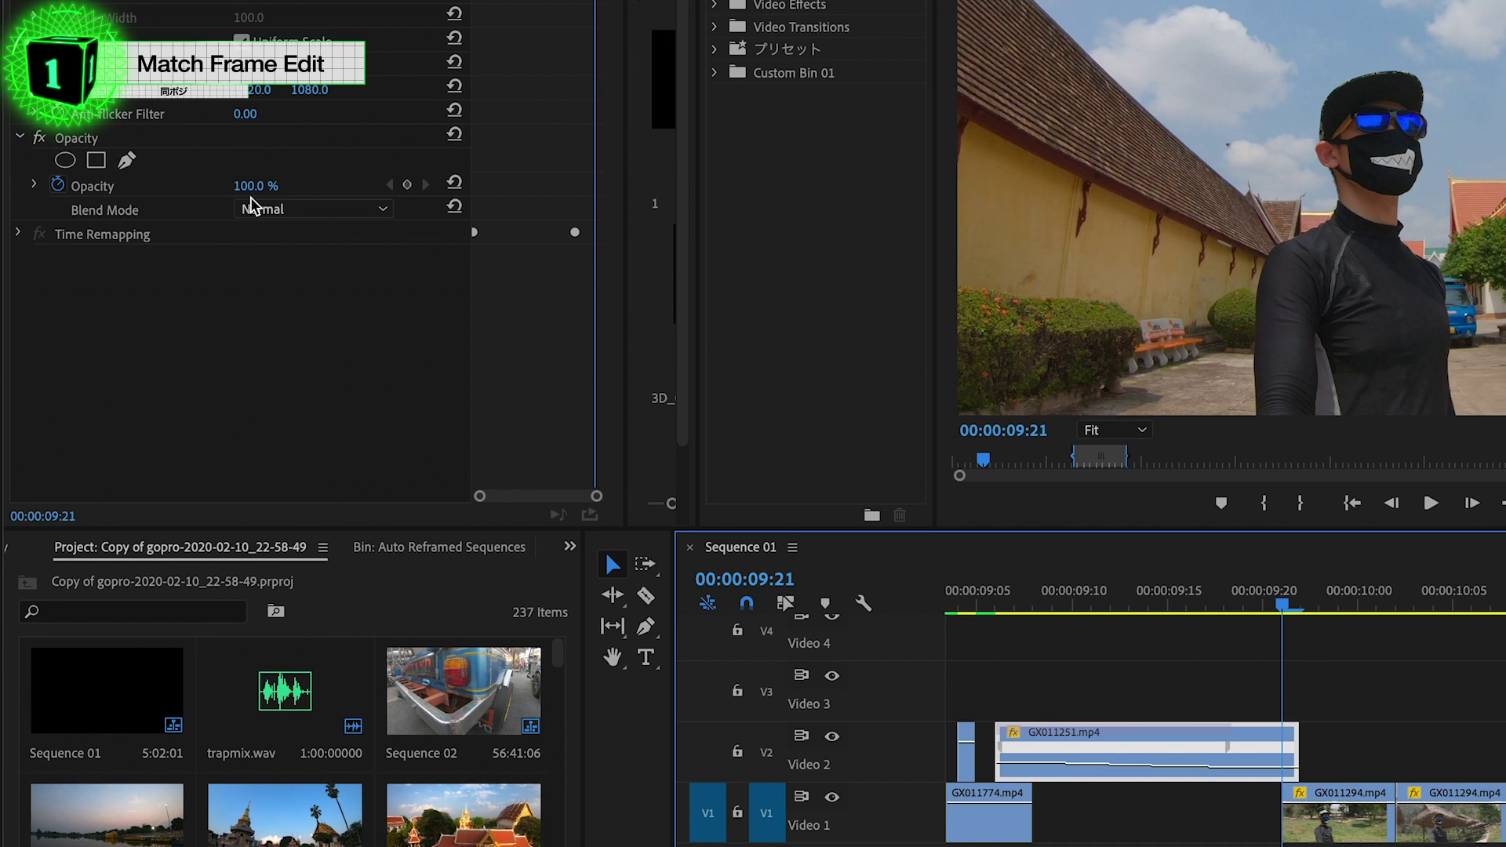
{"action": "left_click_drag", "start_coordinate": [257, 186], "coordinate": [221, 187]}
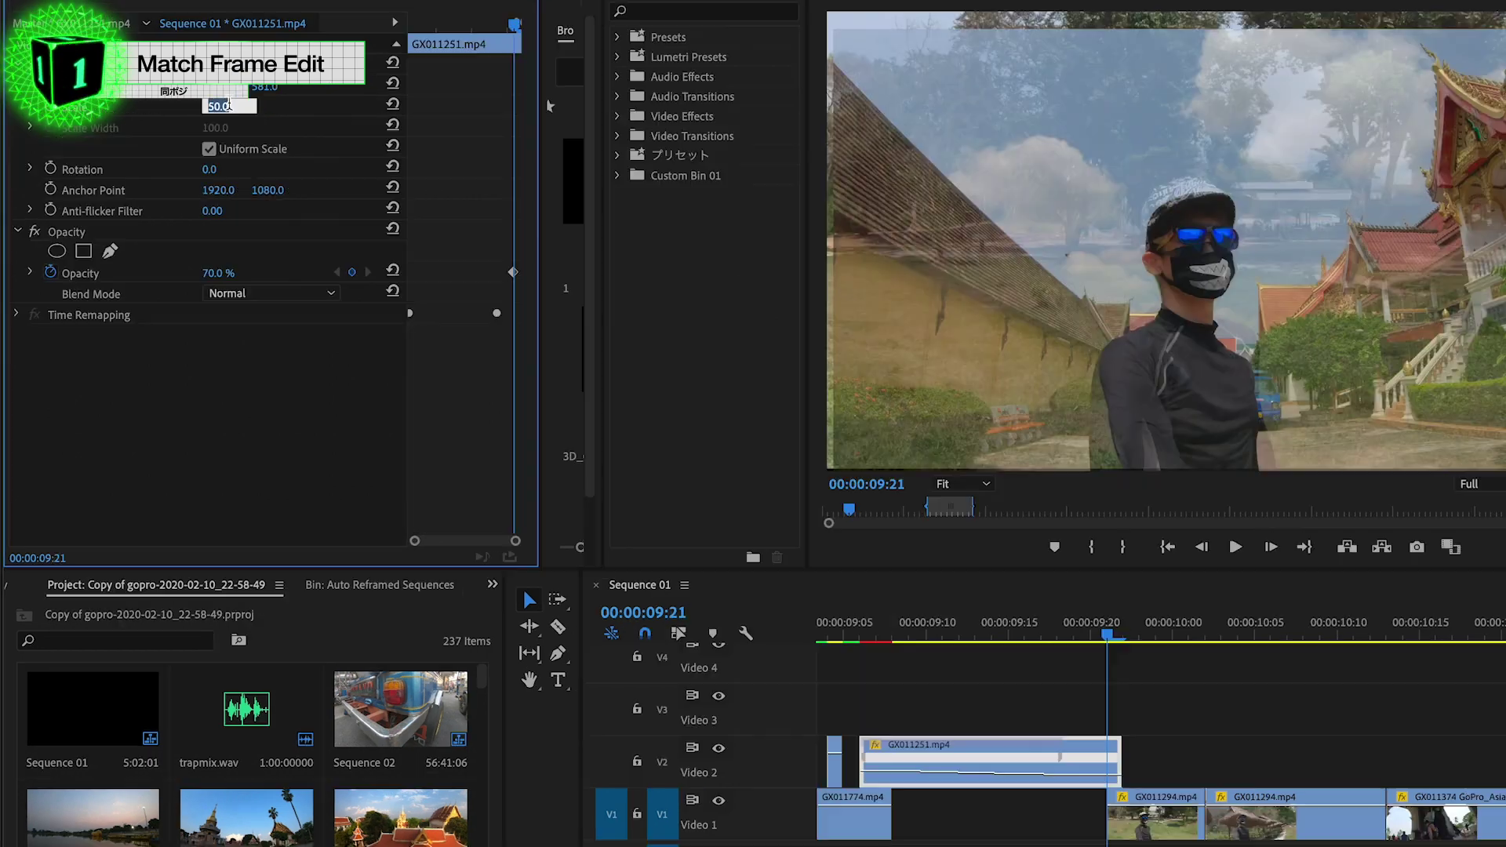
{"action": "key", "text": "Up"}
{"action": "key", "text": "Up"}
{"action": "left_click_drag", "start_coordinate": [276, 92], "coordinate": [237, 92]}
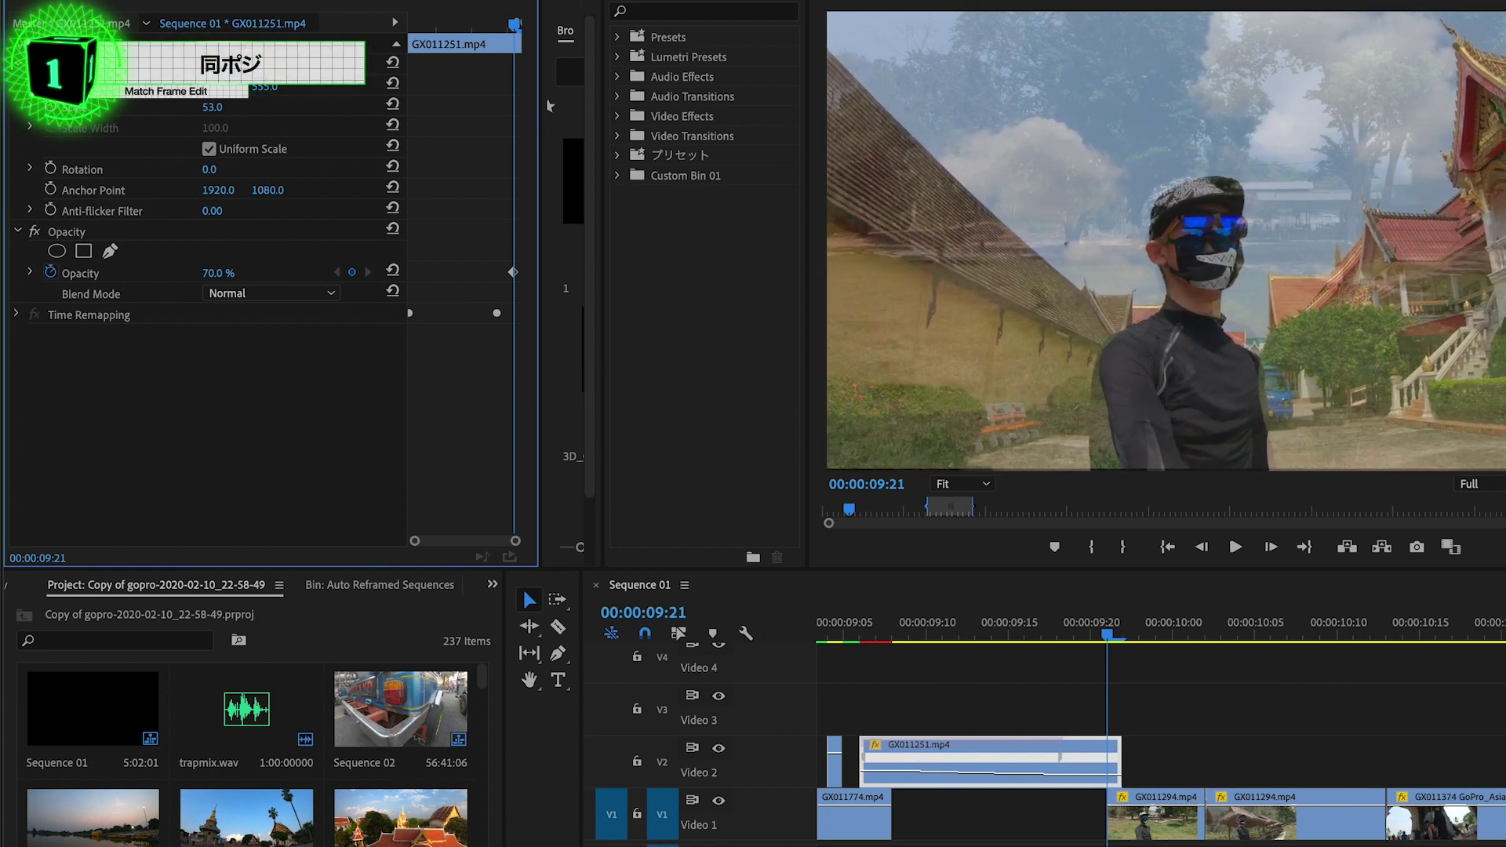
{"action": "left_click", "coordinate": [216, 108]}
{"action": "key", "text": "Down"}
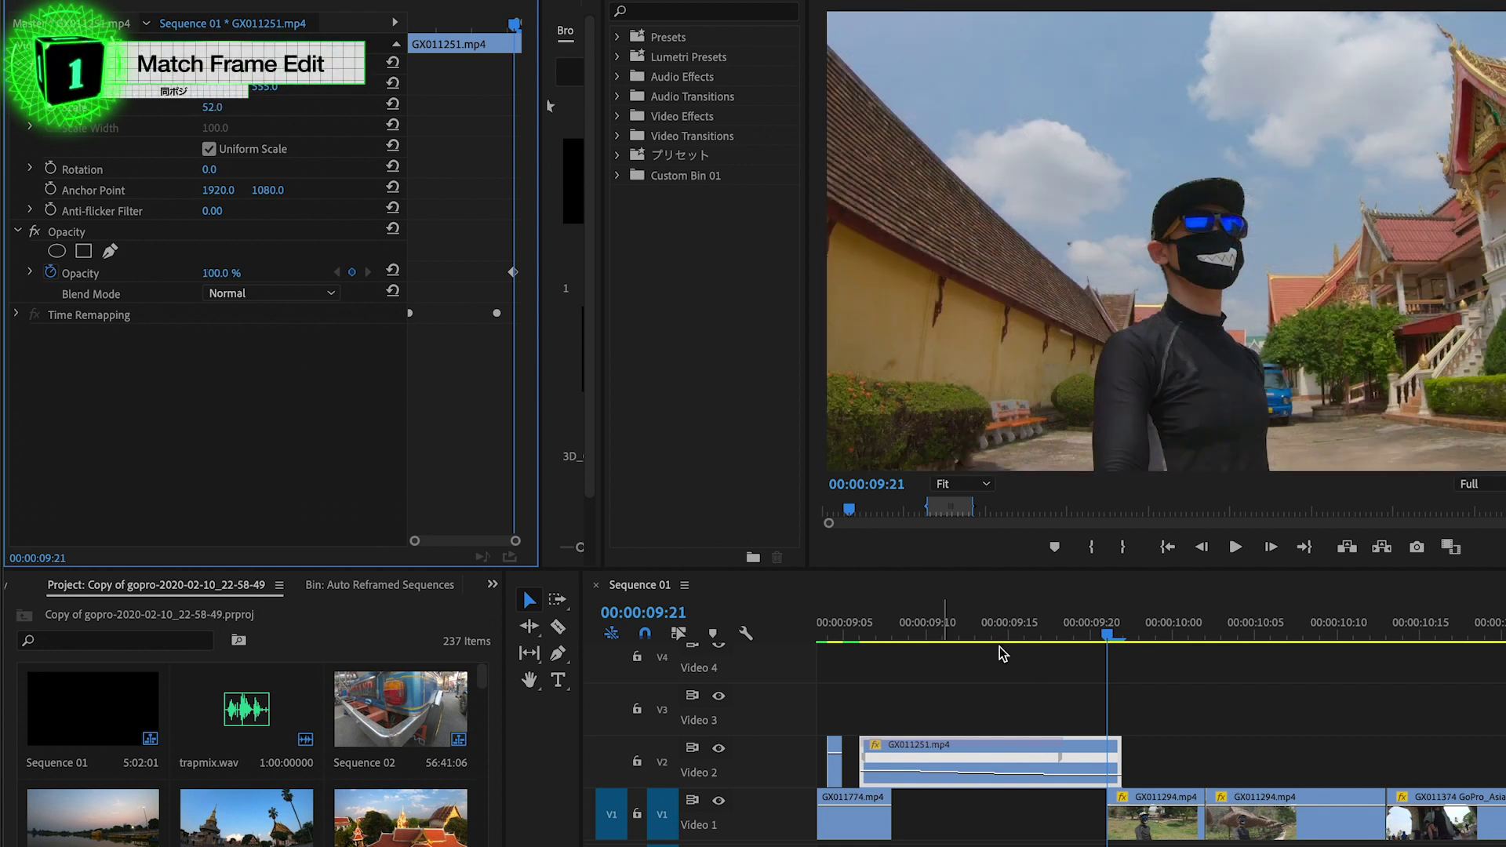
Trim the end of GX011251.mp4 back to 00:00:09:21 and review the cut to GX011294.mp4.
{"action": "left_click_drag", "start_coordinate": [1118, 762], "coordinate": [1107, 763]}
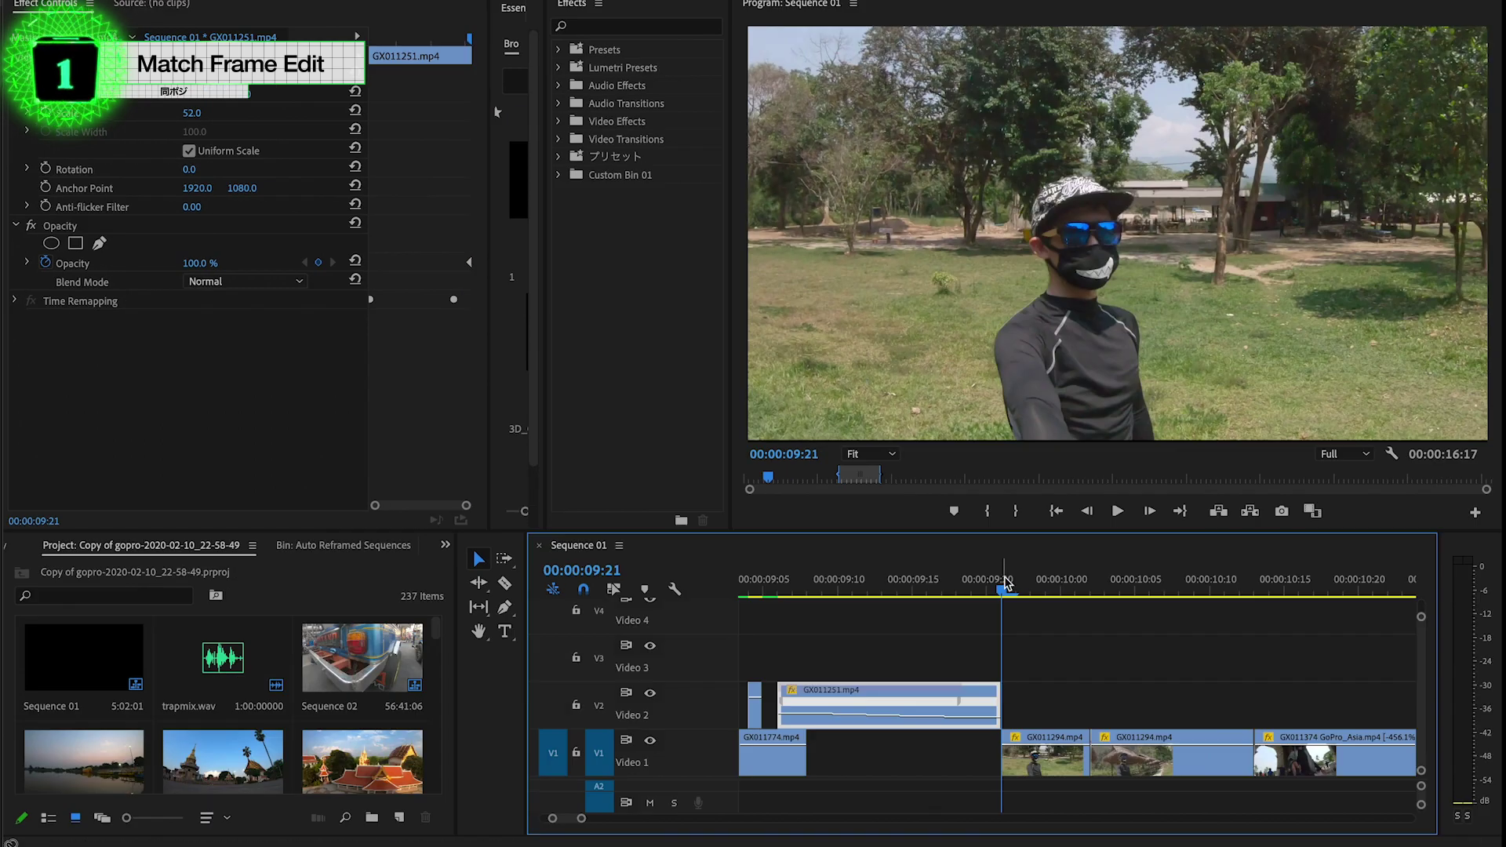
{"action": "left_click_drag", "start_coordinate": [1007, 596], "coordinate": [1025, 656]}
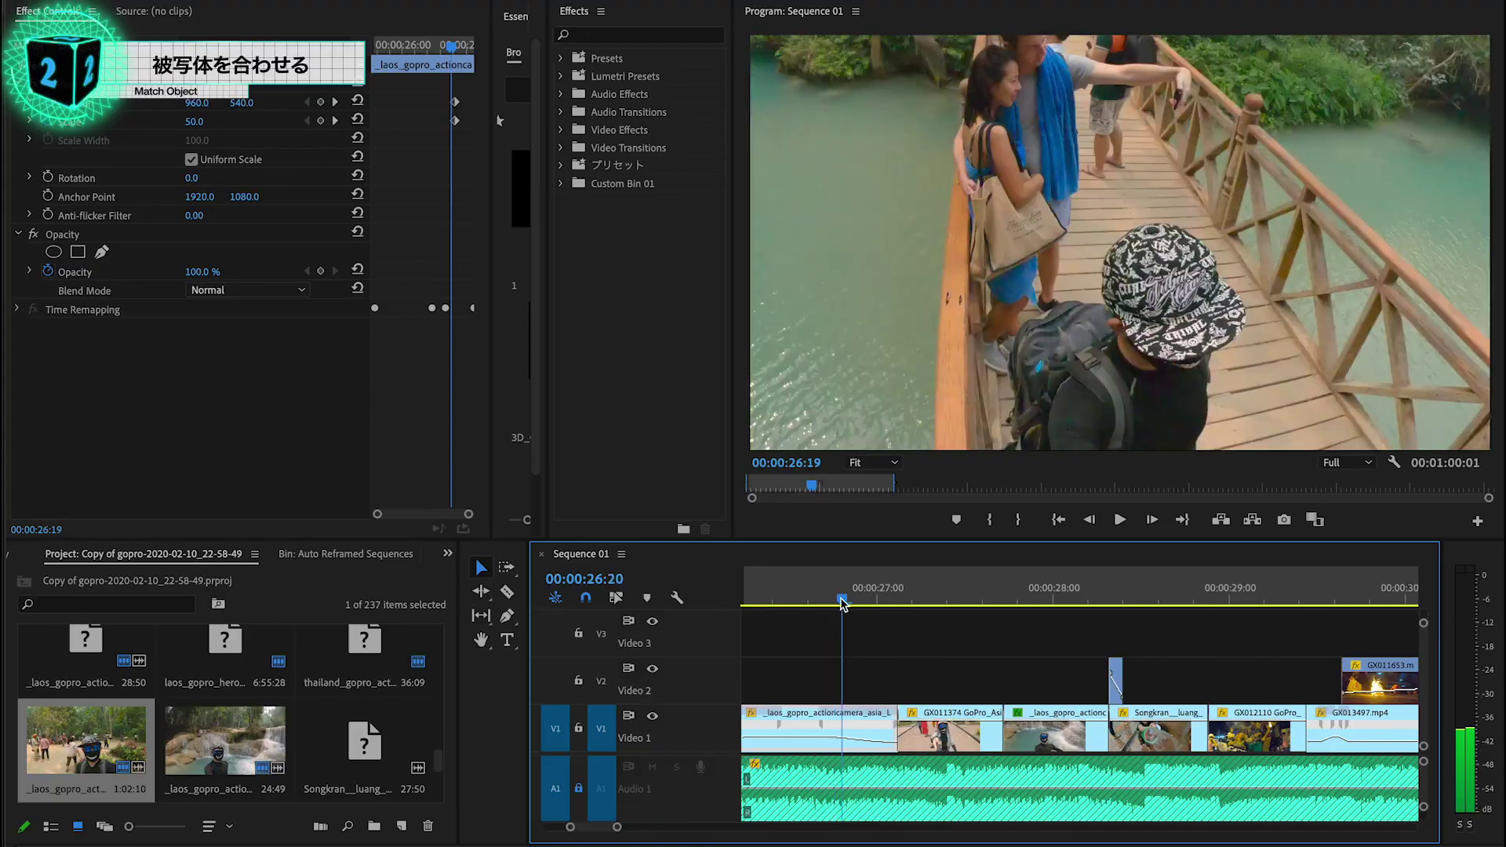
Review the waterfall jump's cut to the Songkran clip at 00:00:28:08 and the opacity fade of the overlapping Video 2 clip.
{"action": "left_click_drag", "start_coordinate": [841, 600], "coordinate": [1016, 621]}
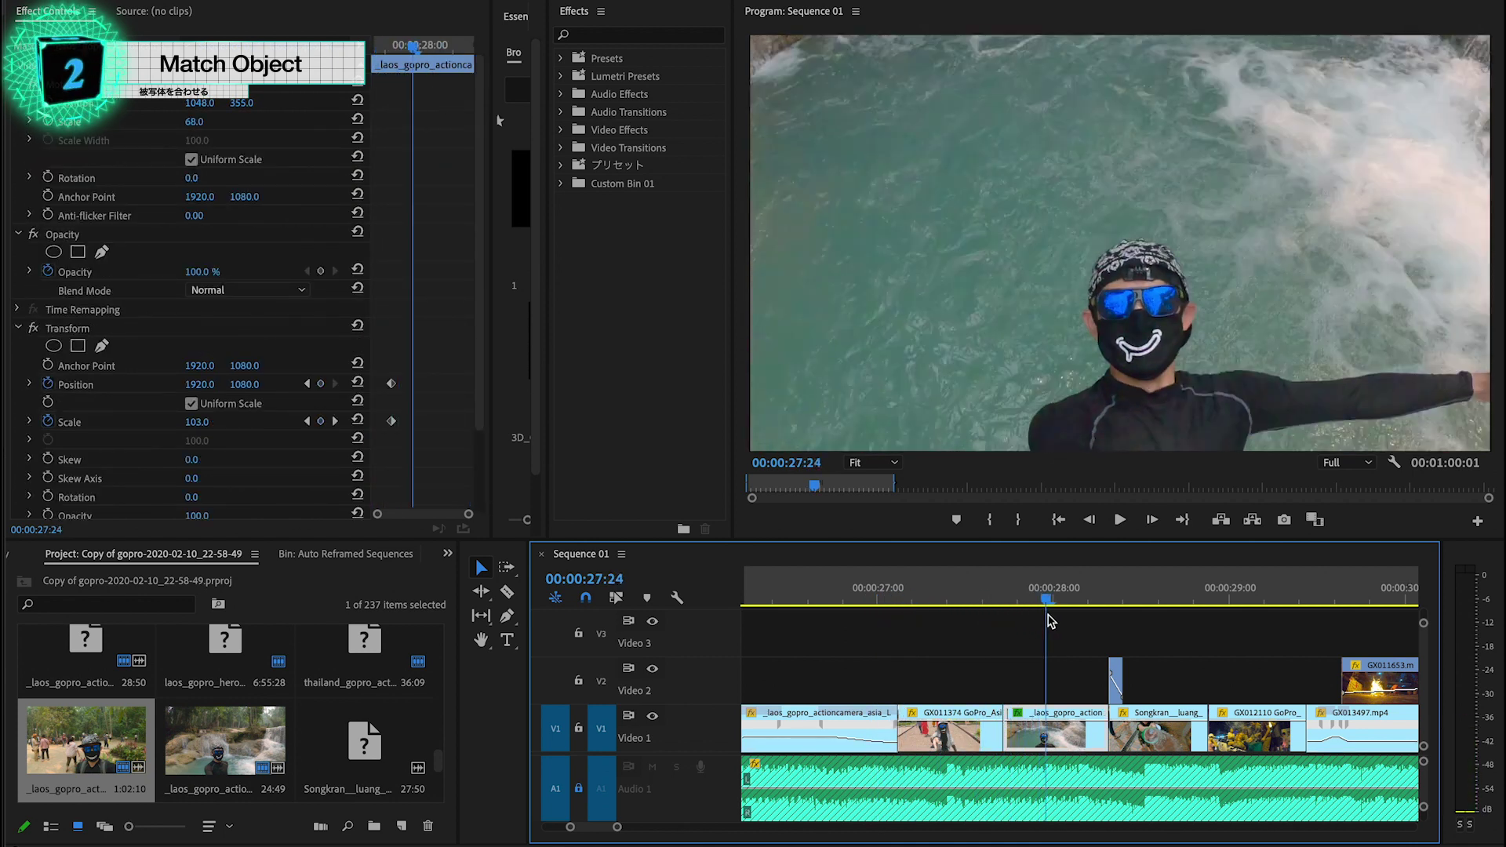
{"action": "left_click_drag", "start_coordinate": [1048, 609], "coordinate": [1113, 671]}
{"action": "scroll", "coordinate": [1114, 714], "scroll_direction": "up", "scroll_amount": 5}
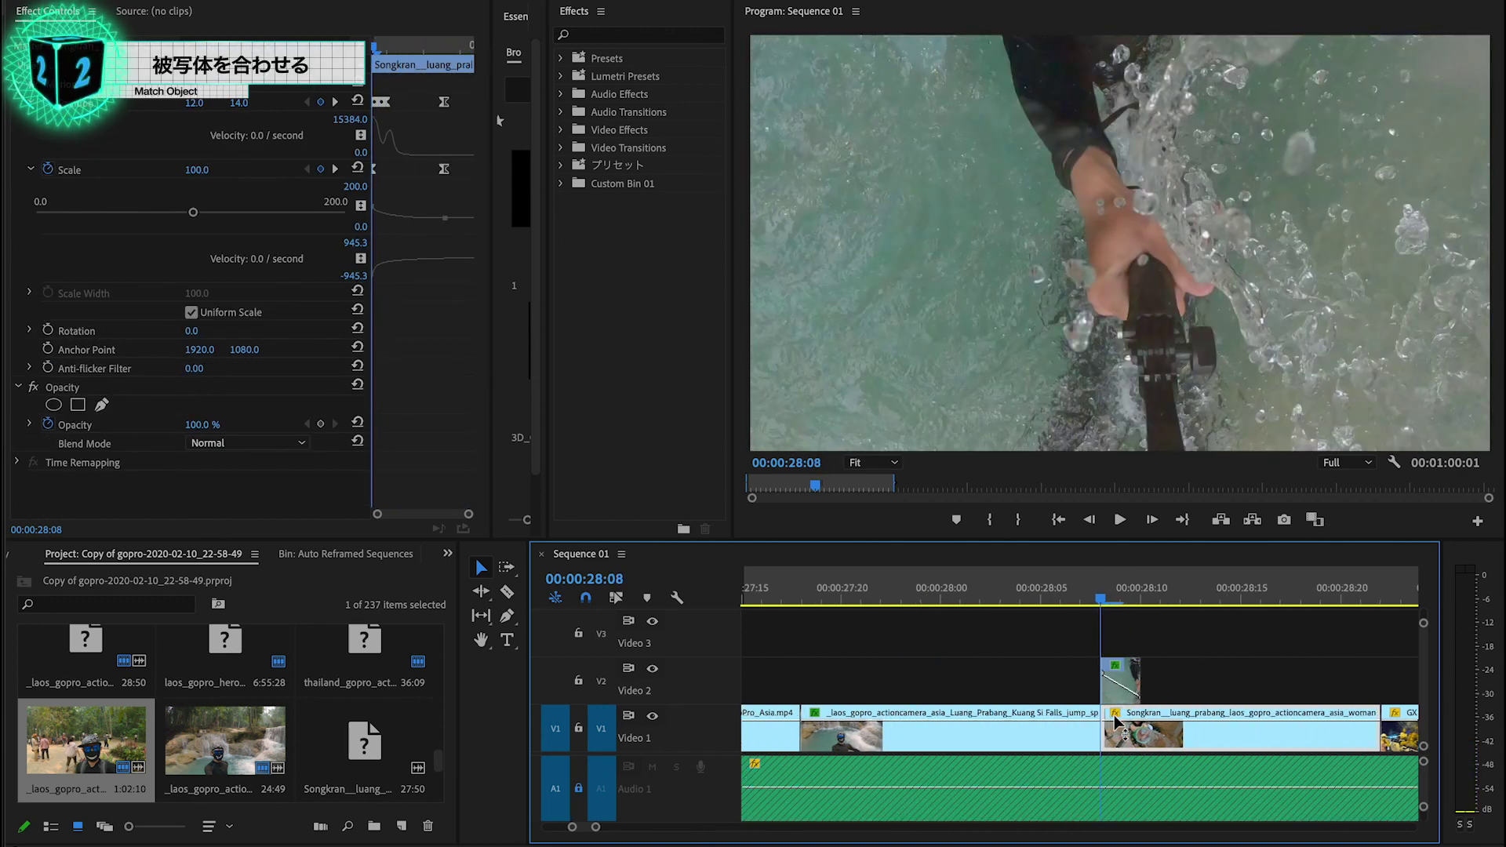
{"action": "left_click", "coordinate": [1129, 679]}
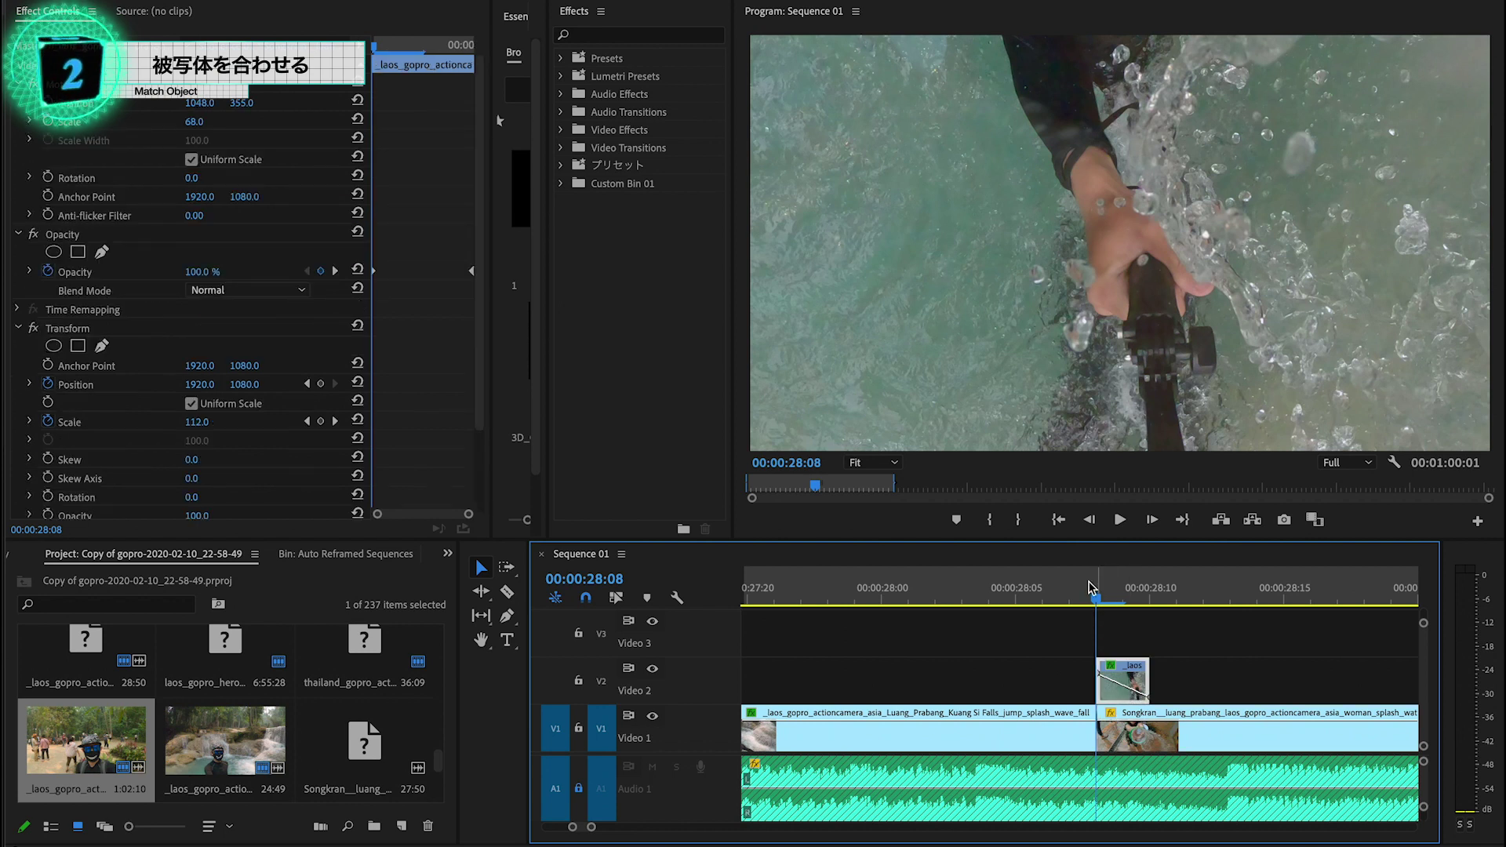
{"action": "left_click_drag", "start_coordinate": [1095, 601], "coordinate": [1114, 601]}
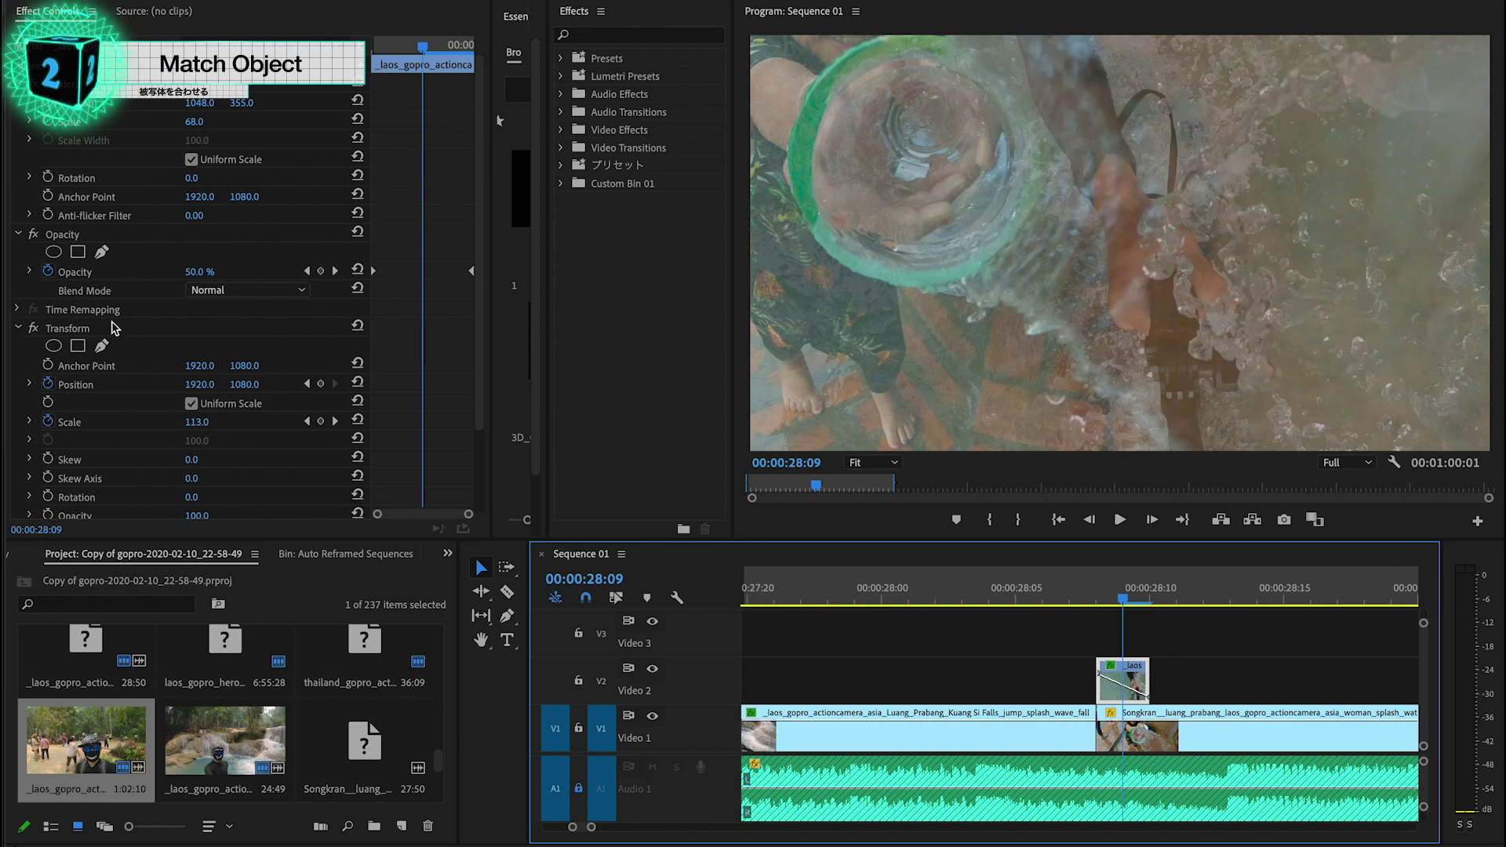
{"action": "left_click", "coordinate": [377, 274]}
Scrub through the temple clip GX013497.mp4 from its start to examine how the GX011653.mp4 overlay blends in.
{"action": "left_click_drag", "start_coordinate": [813, 582], "coordinate": [1014, 589]}
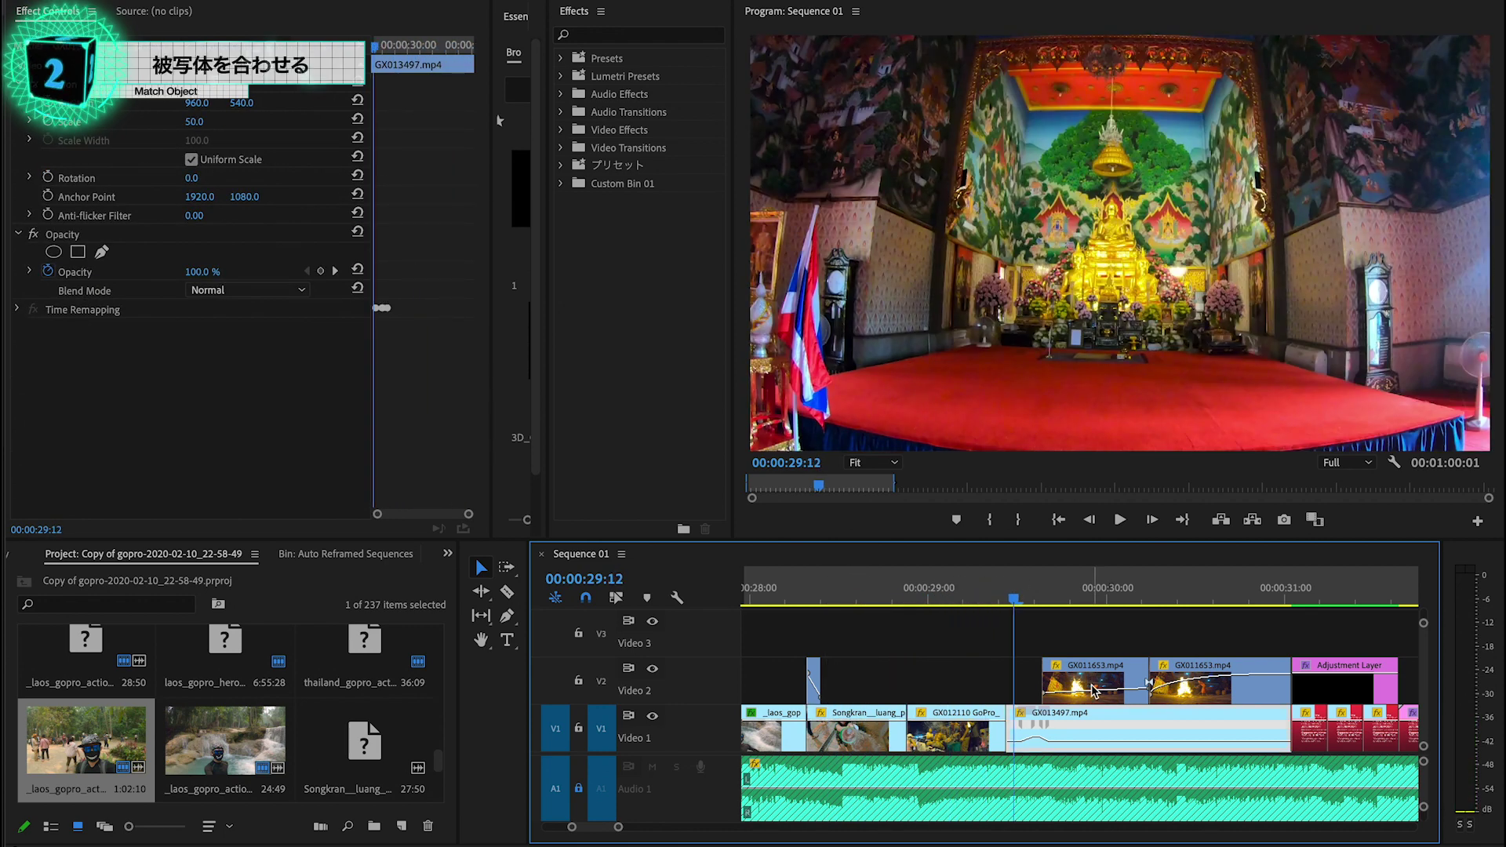
{"action": "scroll", "coordinate": [1094, 690], "scroll_direction": "up", "scroll_amount": 5}
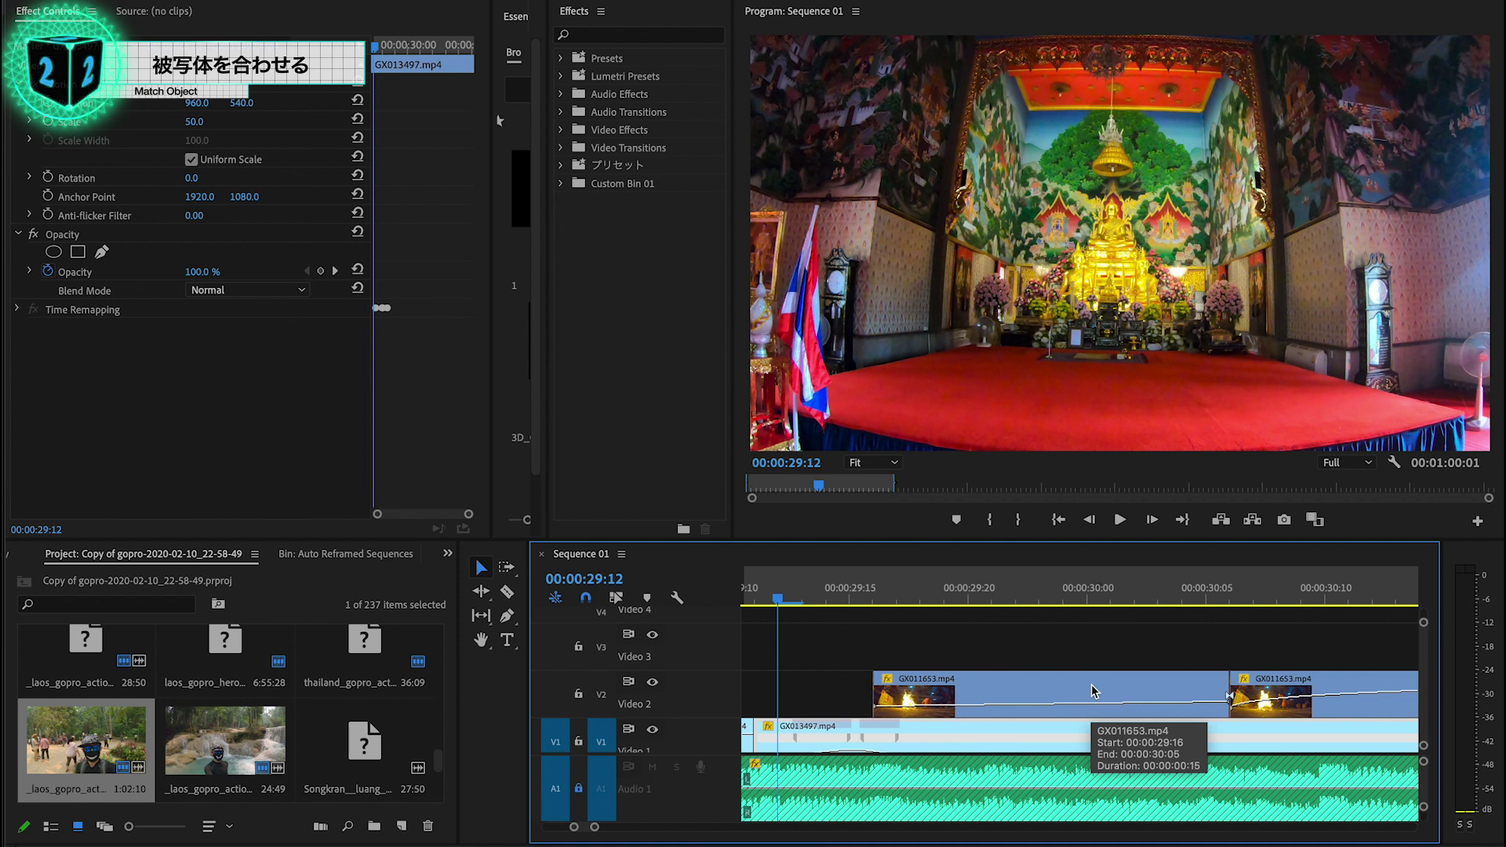
{"action": "scroll", "coordinate": [1094, 690], "scroll_direction": "down", "scroll_amount": 1}
{"action": "scroll", "coordinate": [1093, 690], "scroll_direction": "right", "scroll_amount": 1}
{"action": "scroll", "coordinate": [1094, 690], "scroll_direction": "left", "scroll_amount": 2}
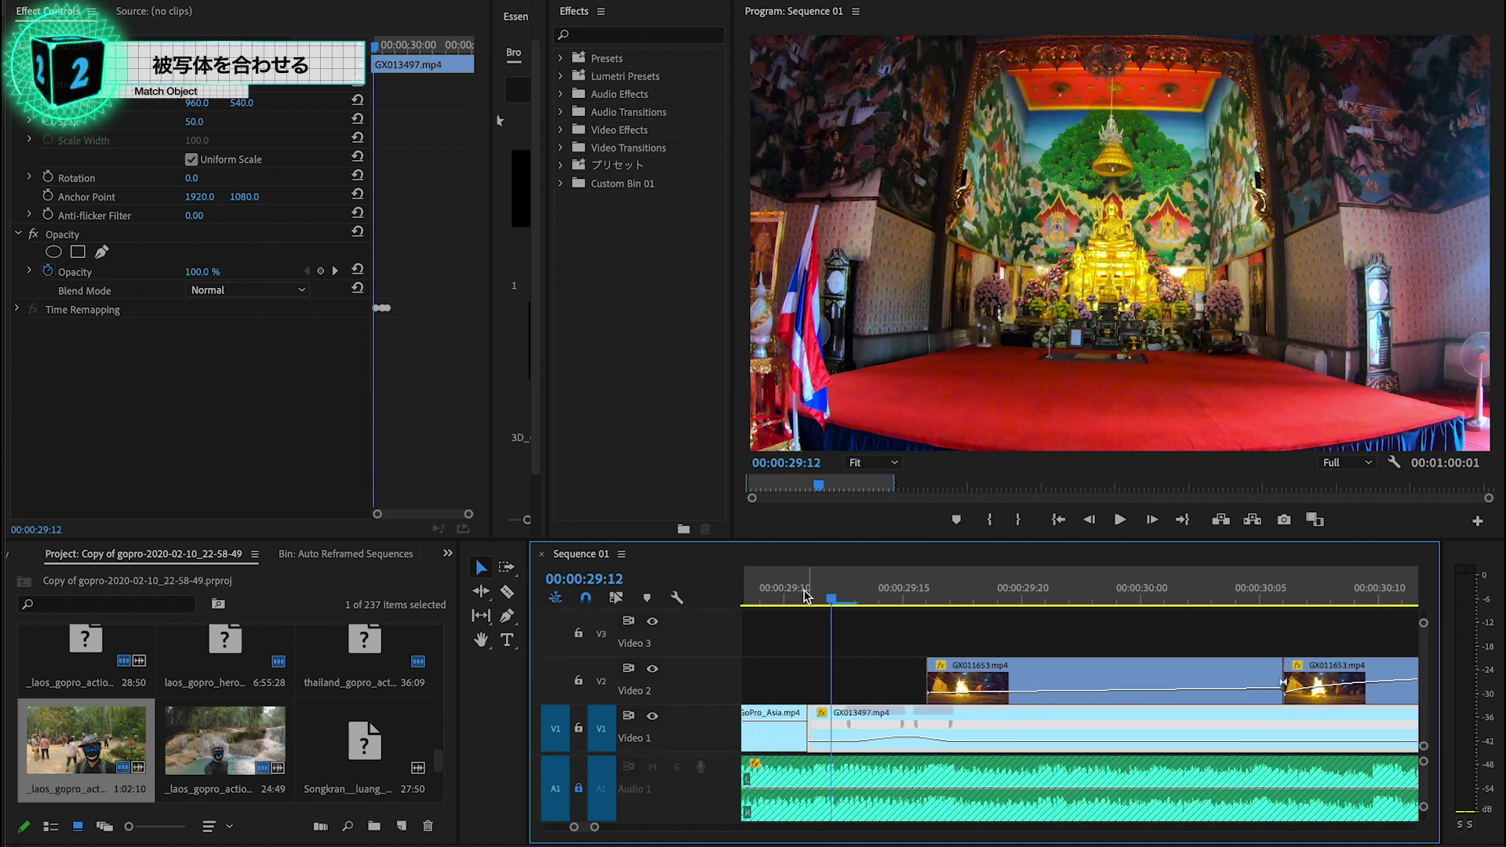
{"action": "left_click_drag", "start_coordinate": [829, 597], "coordinate": [1221, 604]}
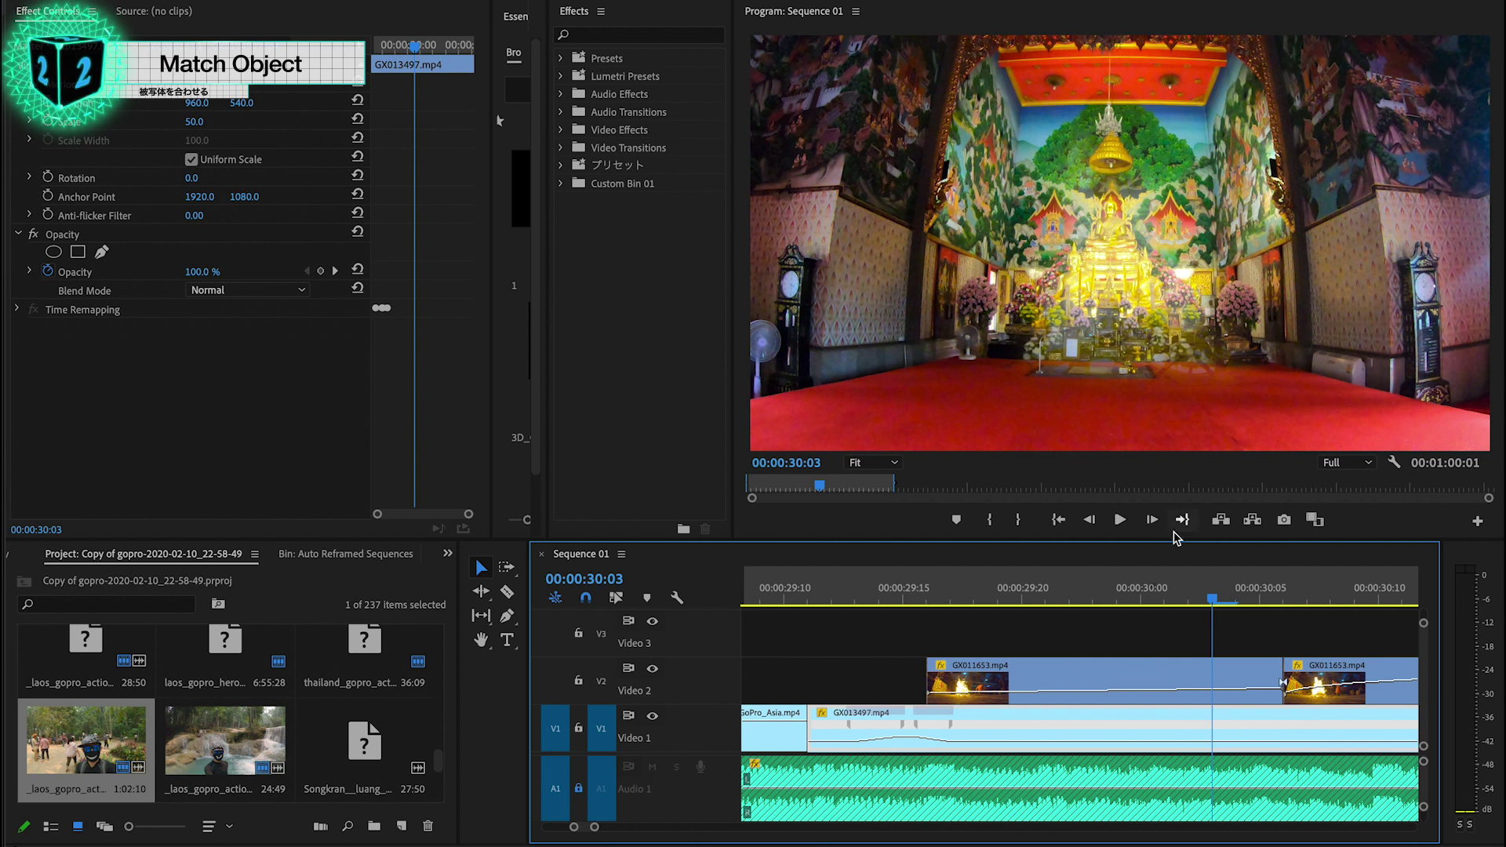
Inspect the first GX011653.mp4 overlay's mask and opacity settings and review the transition from temple to full bonfire shot.
{"action": "left_click", "coordinate": [1184, 669]}
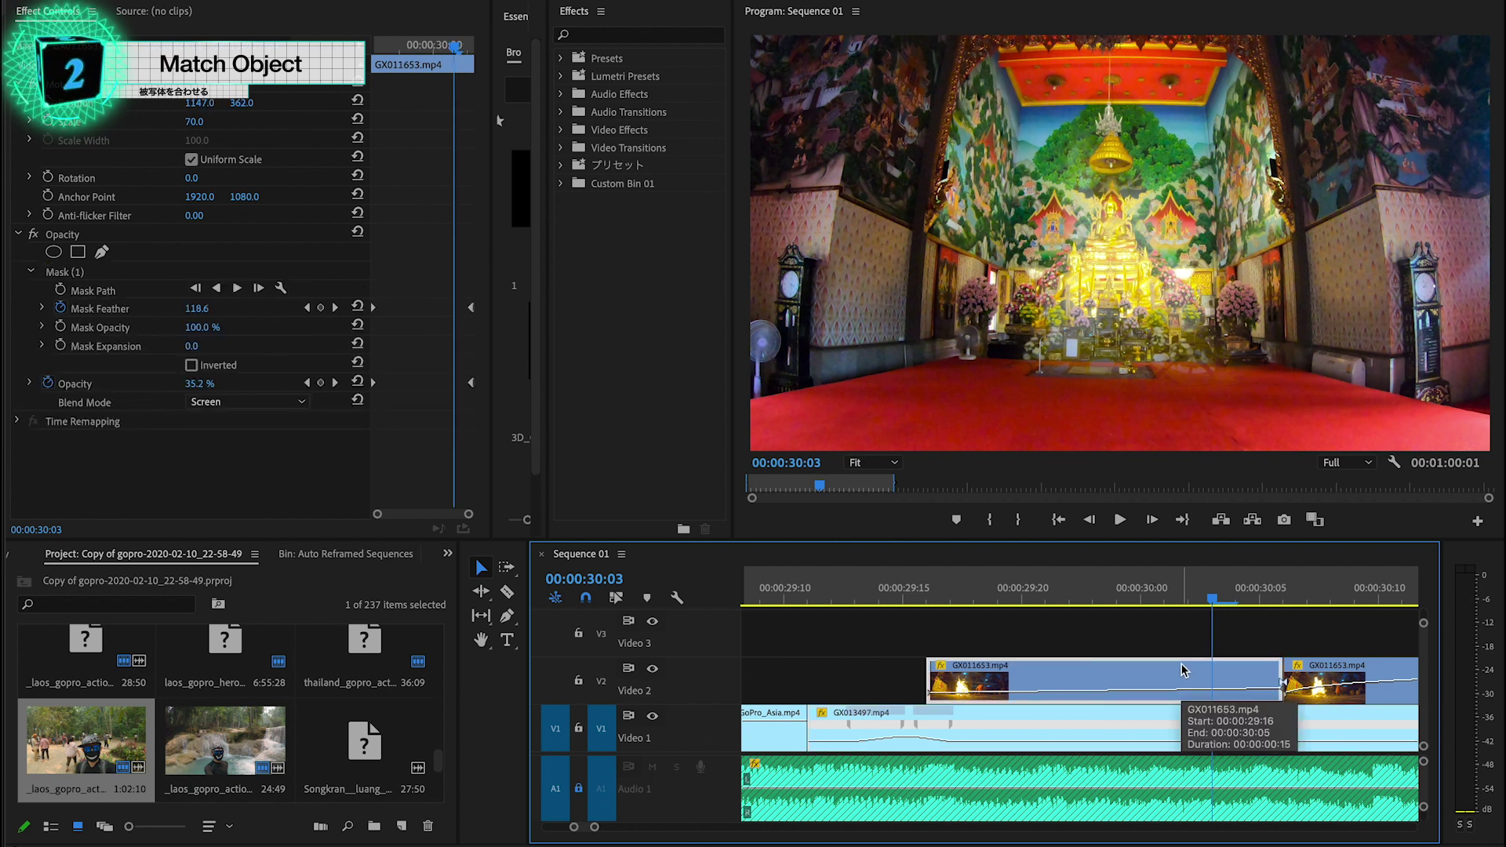
{"action": "scroll", "coordinate": [1184, 669], "scroll_direction": "down", "scroll_amount": 1}
{"action": "scroll", "coordinate": [1184, 669], "scroll_direction": "down", "scroll_amount": 3}
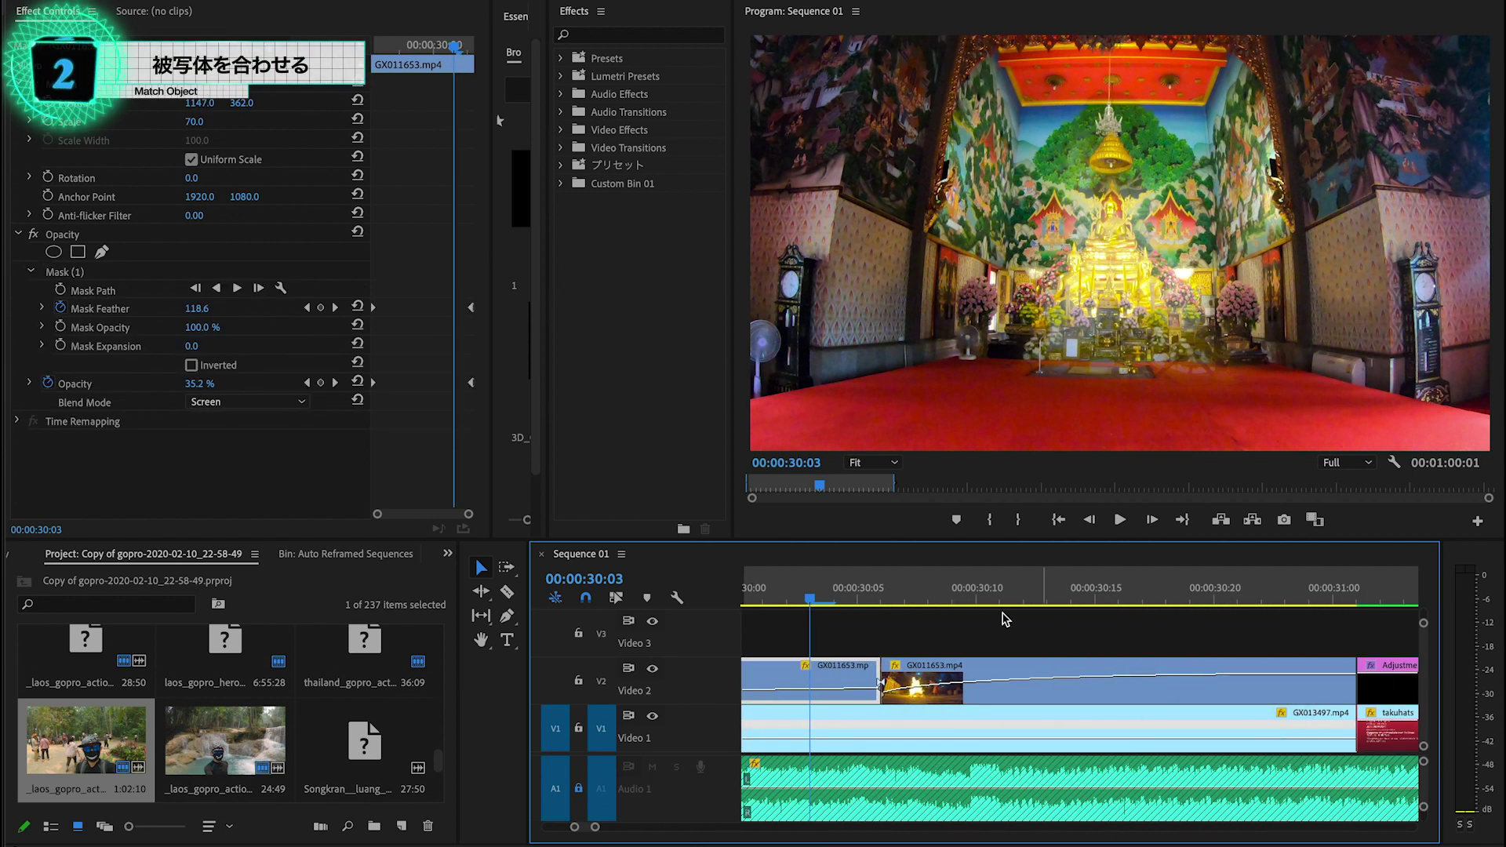
{"action": "left_click_drag", "start_coordinate": [836, 604], "coordinate": [1314, 589]}
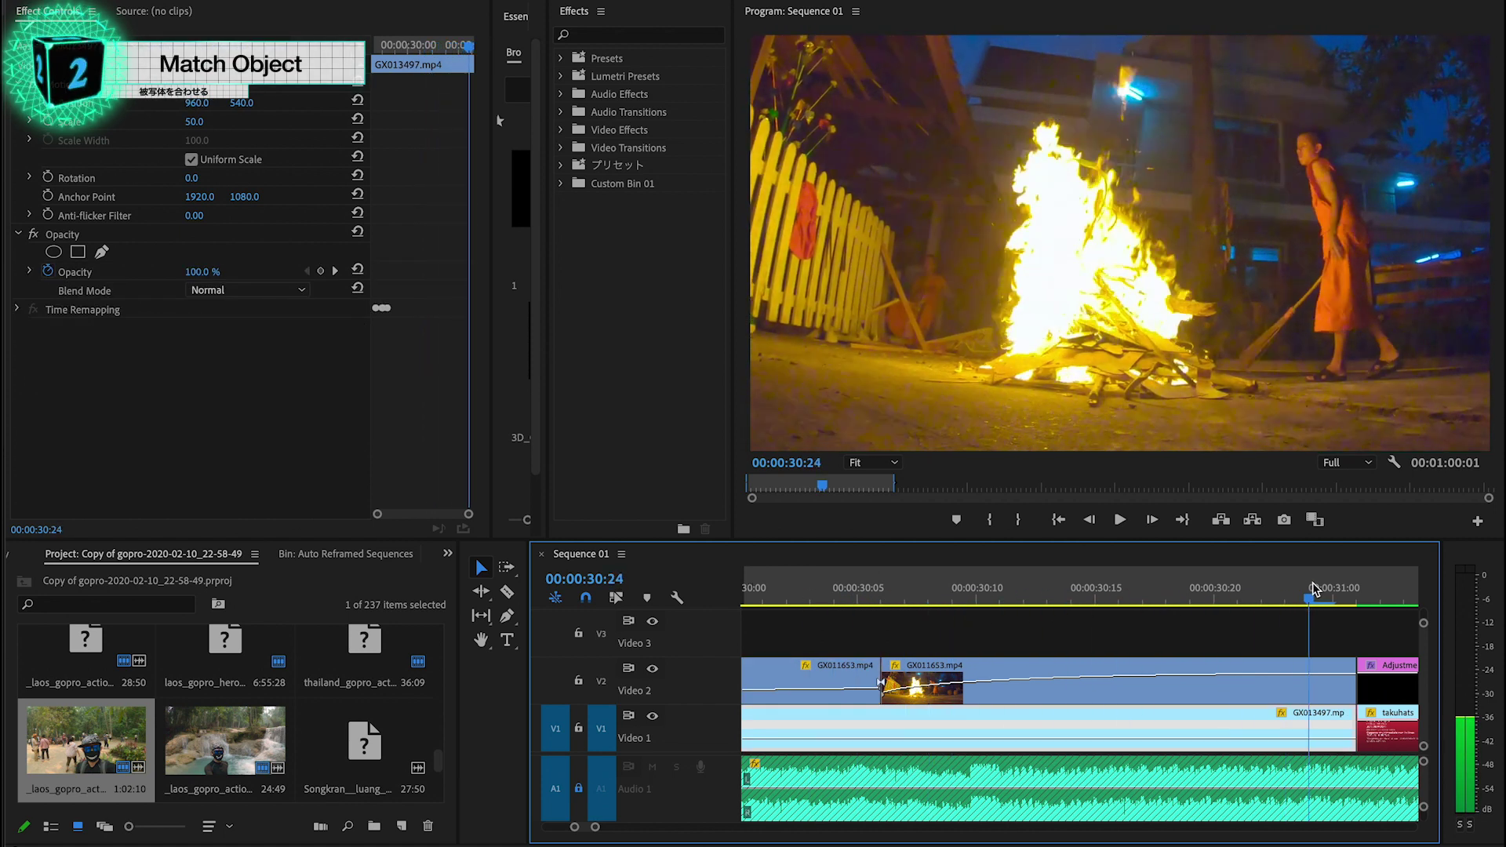
{"action": "key", "text": "minus"}
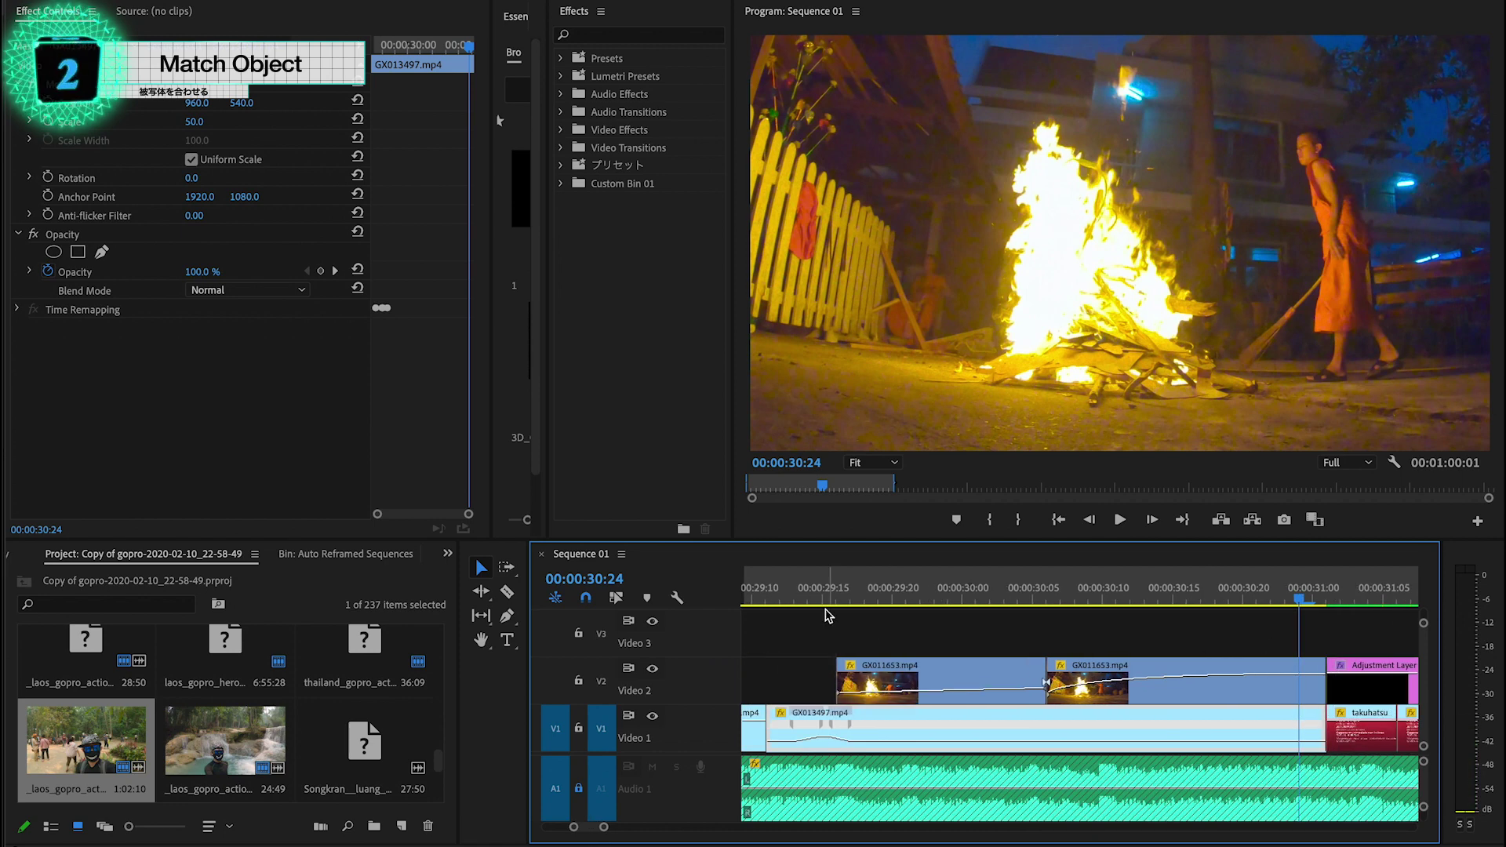
{"action": "left_click_drag", "start_coordinate": [782, 594], "coordinate": [908, 592]}
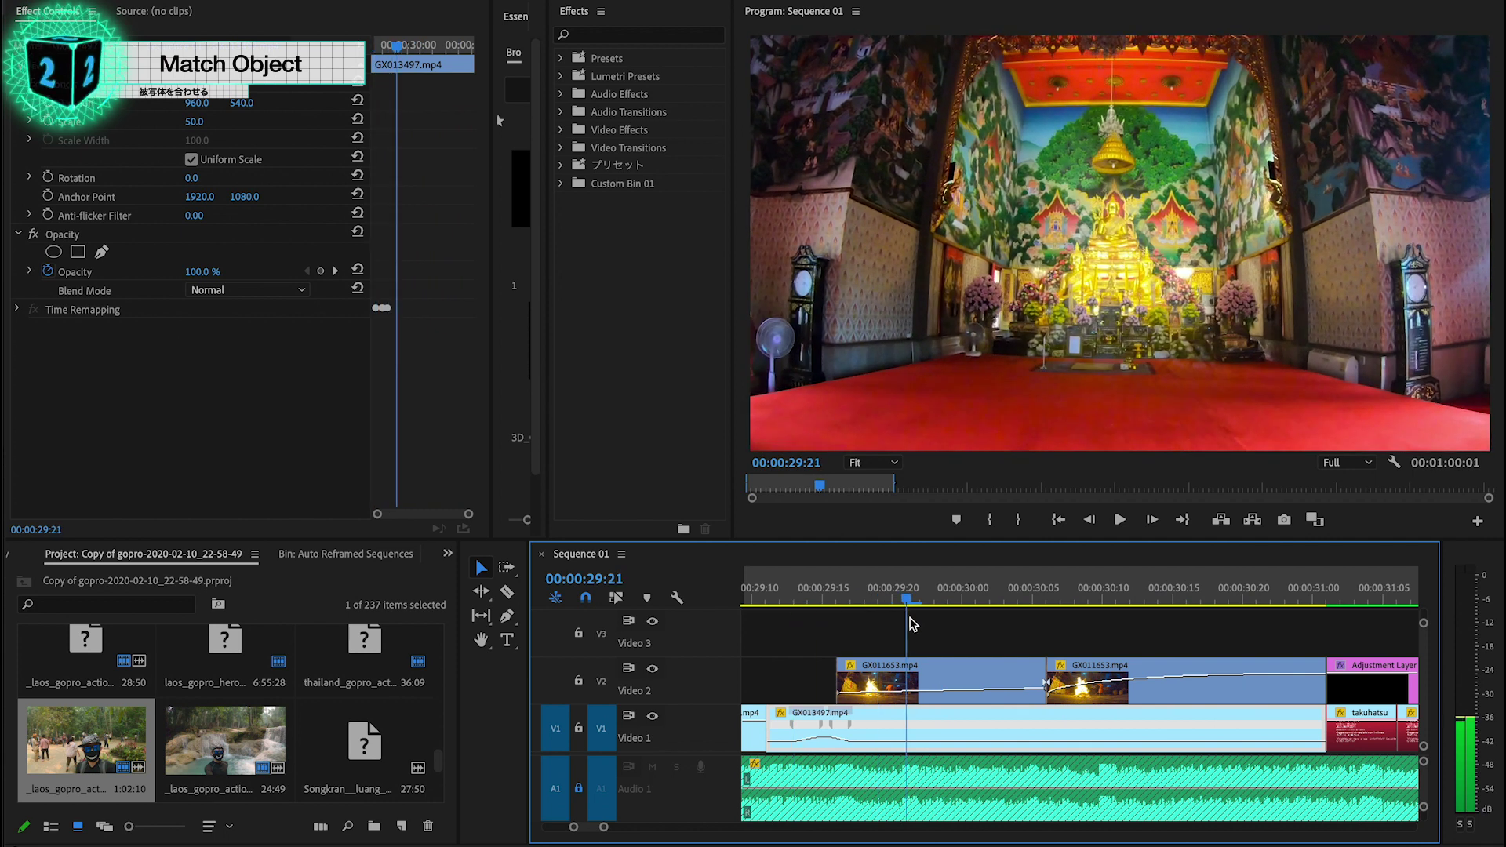
Hide Video 1 and examine the masked flame in the first GX011653.mp4 clip as its feather and opacity change.
{"action": "left_click", "coordinate": [933, 673]}
{"action": "left_click", "coordinate": [652, 716]}
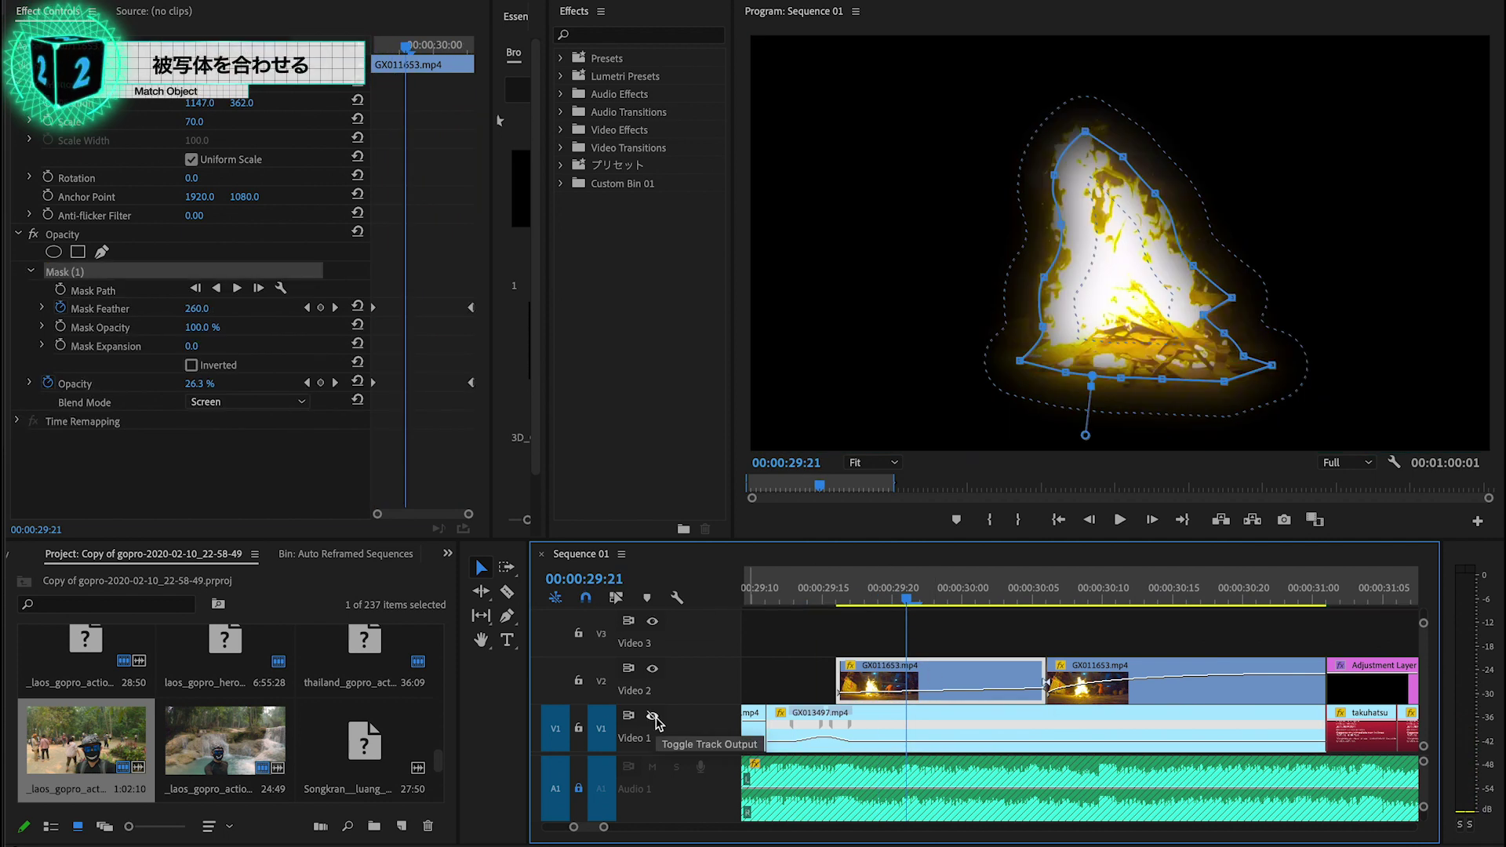
{"action": "left_click_drag", "start_coordinate": [907, 594], "coordinate": [994, 628]}
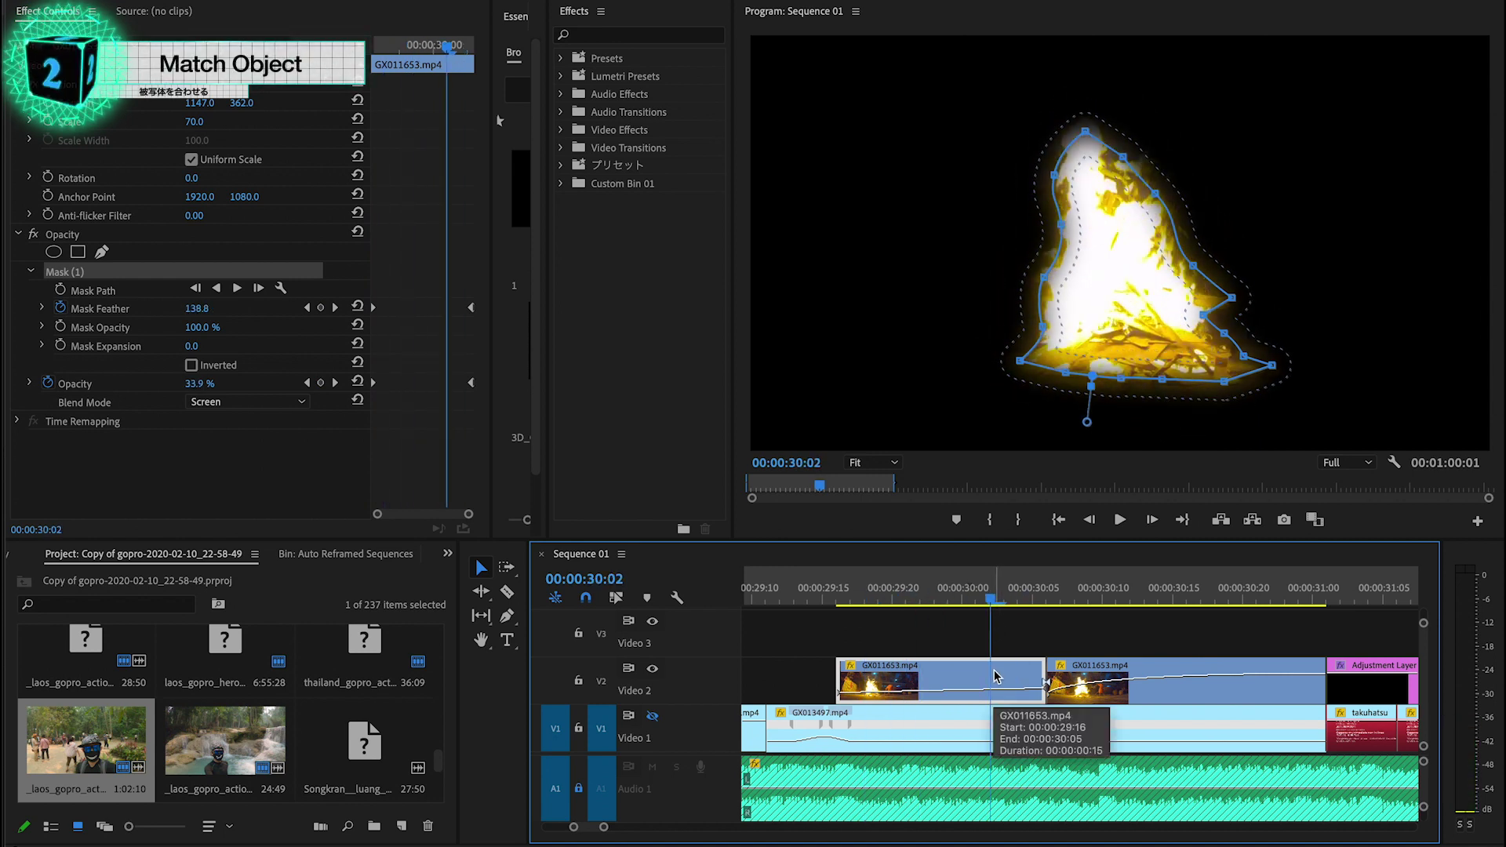
{"action": "left_click_drag", "start_coordinate": [992, 600], "coordinate": [1069, 624]}
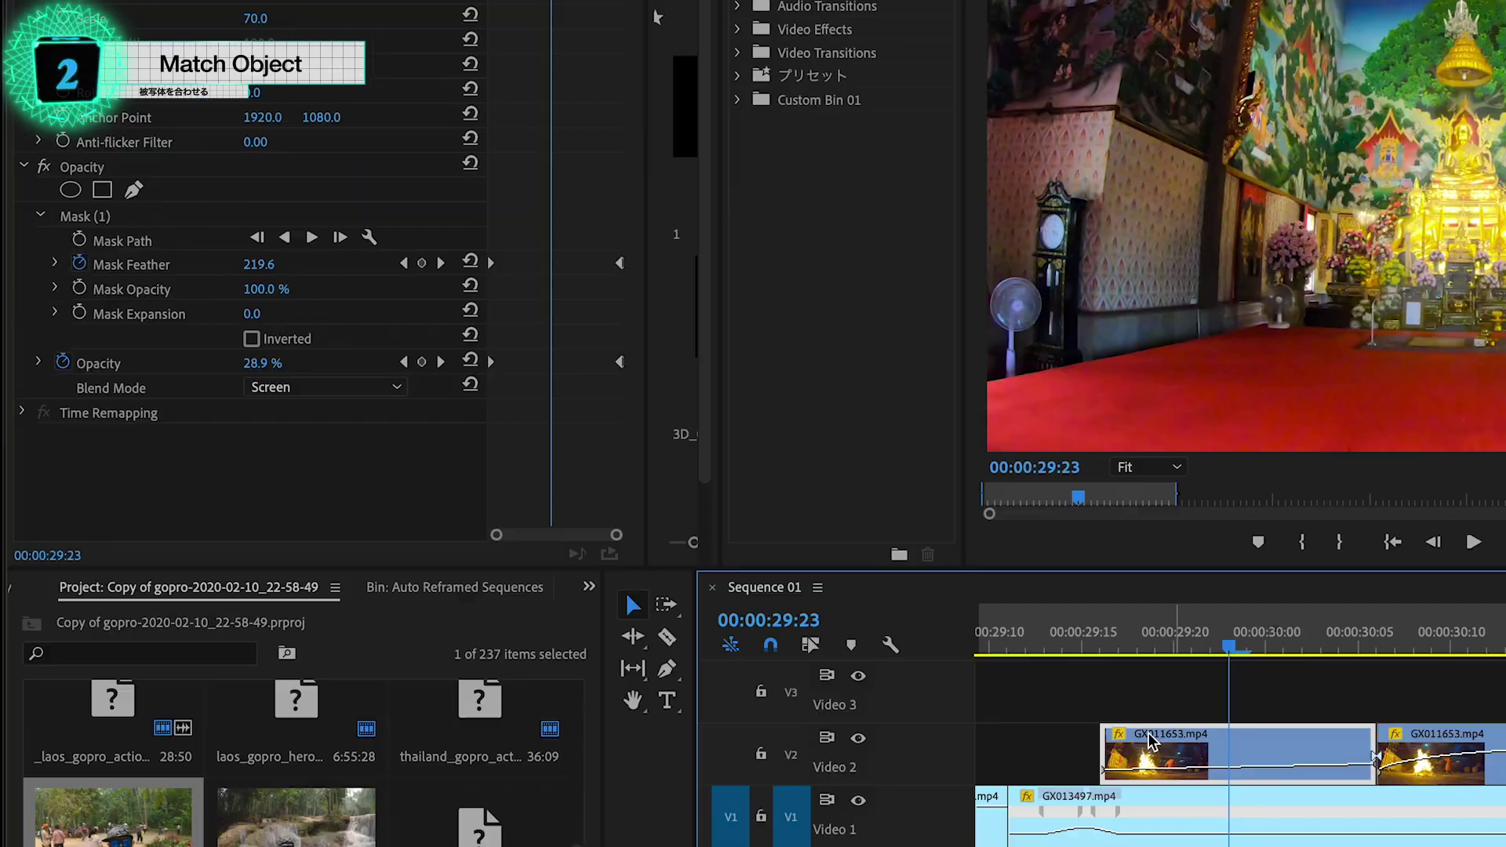
Check the blend mode options of the first GX011653.mp4 clip and scrub through the temple-to-bonfire transition again.
{"action": "left_click", "coordinate": [299, 387]}
{"action": "left_click", "coordinate": [336, 499]}
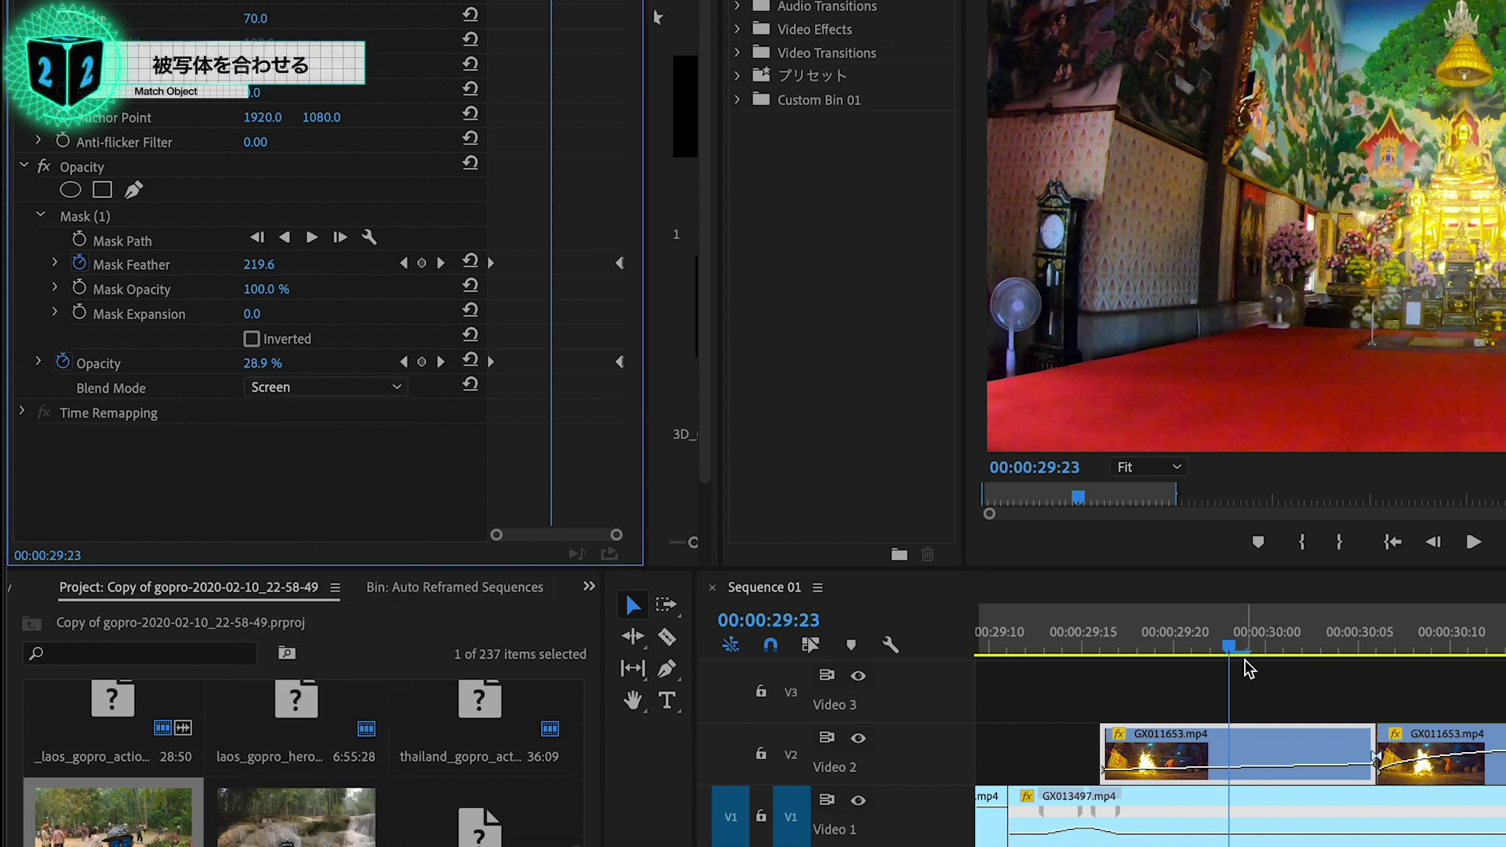
{"action": "left_click_drag", "start_coordinate": [1226, 653], "coordinate": [1505, 658]}
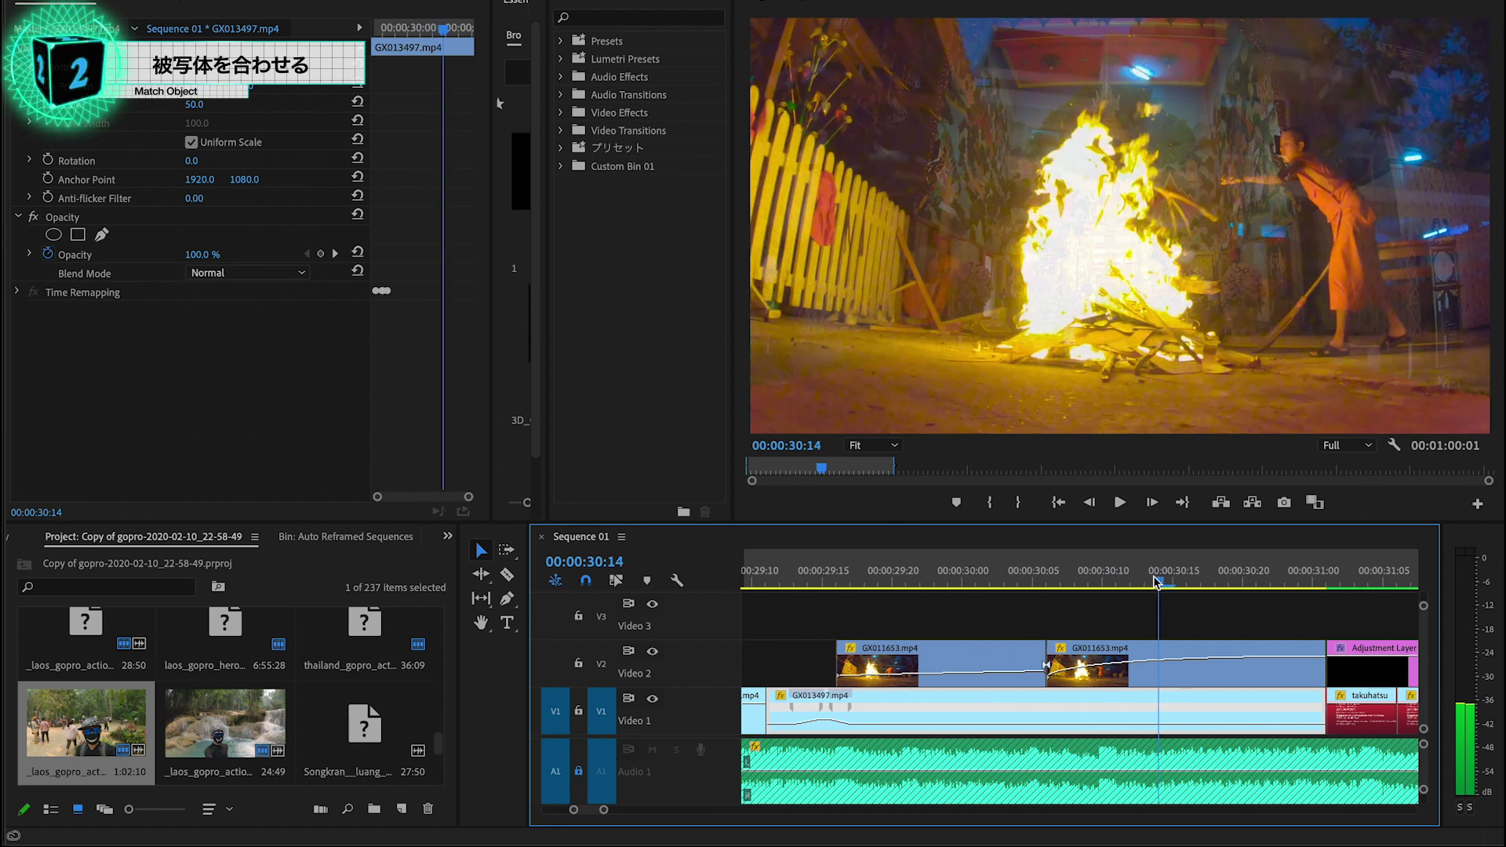
{"action": "left_click_drag", "start_coordinate": [1242, 590], "coordinate": [1232, 619]}
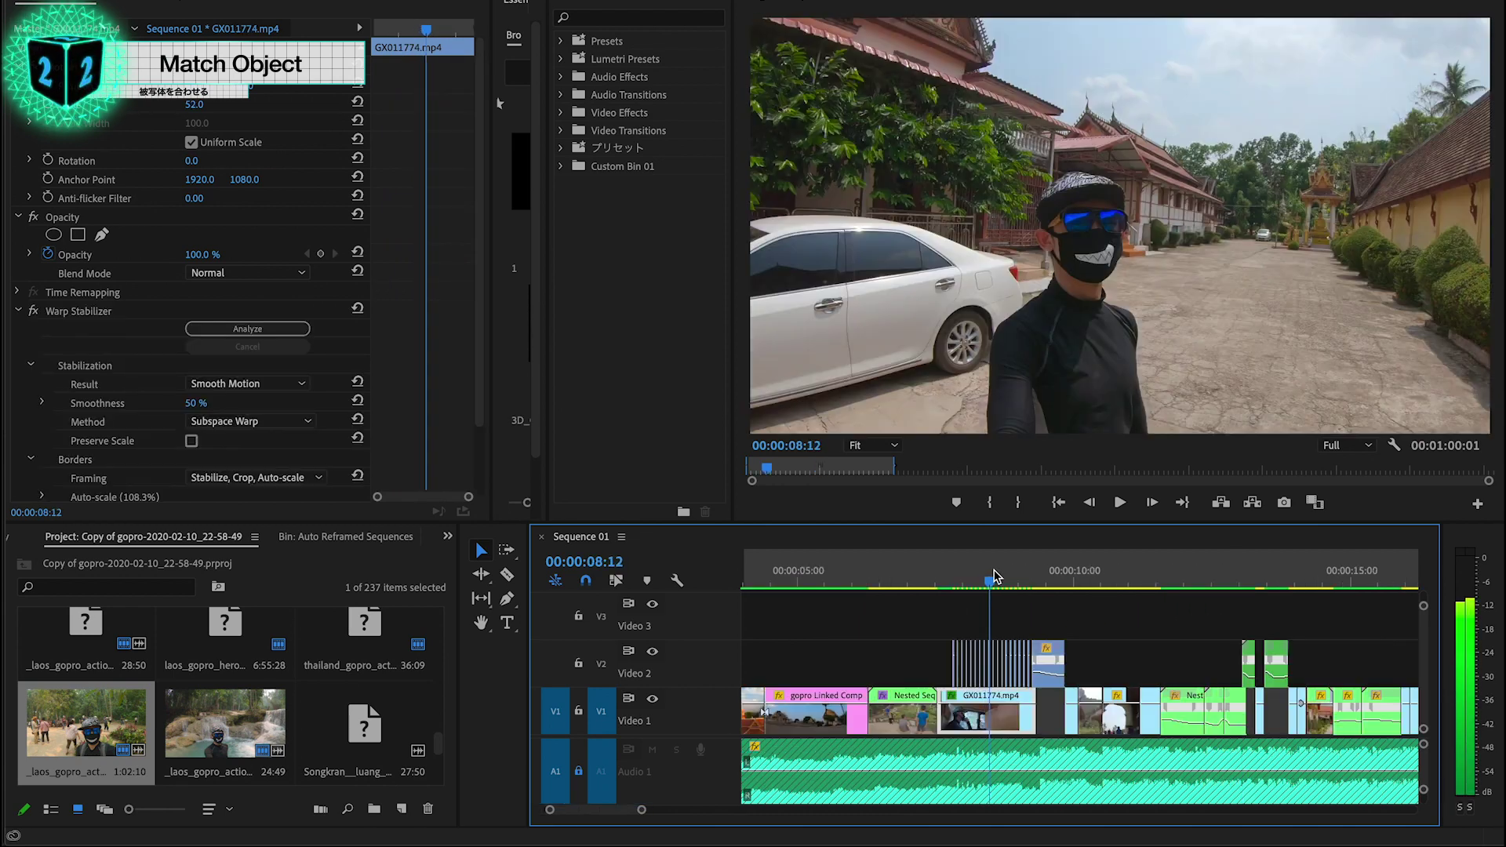
Examine how the short Video 2 clips alternate with the van clip GX011774.mp4 and lead into GX011251.mp4.
{"action": "left_click_drag", "start_coordinate": [994, 594], "coordinate": [959, 609]}
{"action": "scroll", "coordinate": [966, 659], "scroll_direction": "up", "scroll_amount": 10}
{"action": "scroll", "coordinate": [967, 672], "scroll_direction": "down", "scroll_amount": 3}
{"action": "scroll", "coordinate": [968, 672], "scroll_direction": "right", "scroll_amount": 1}
{"action": "scroll", "coordinate": [969, 672], "scroll_direction": "right", "scroll_amount": 1}
{"action": "left_click_drag", "start_coordinate": [835, 584], "coordinate": [795, 592]}
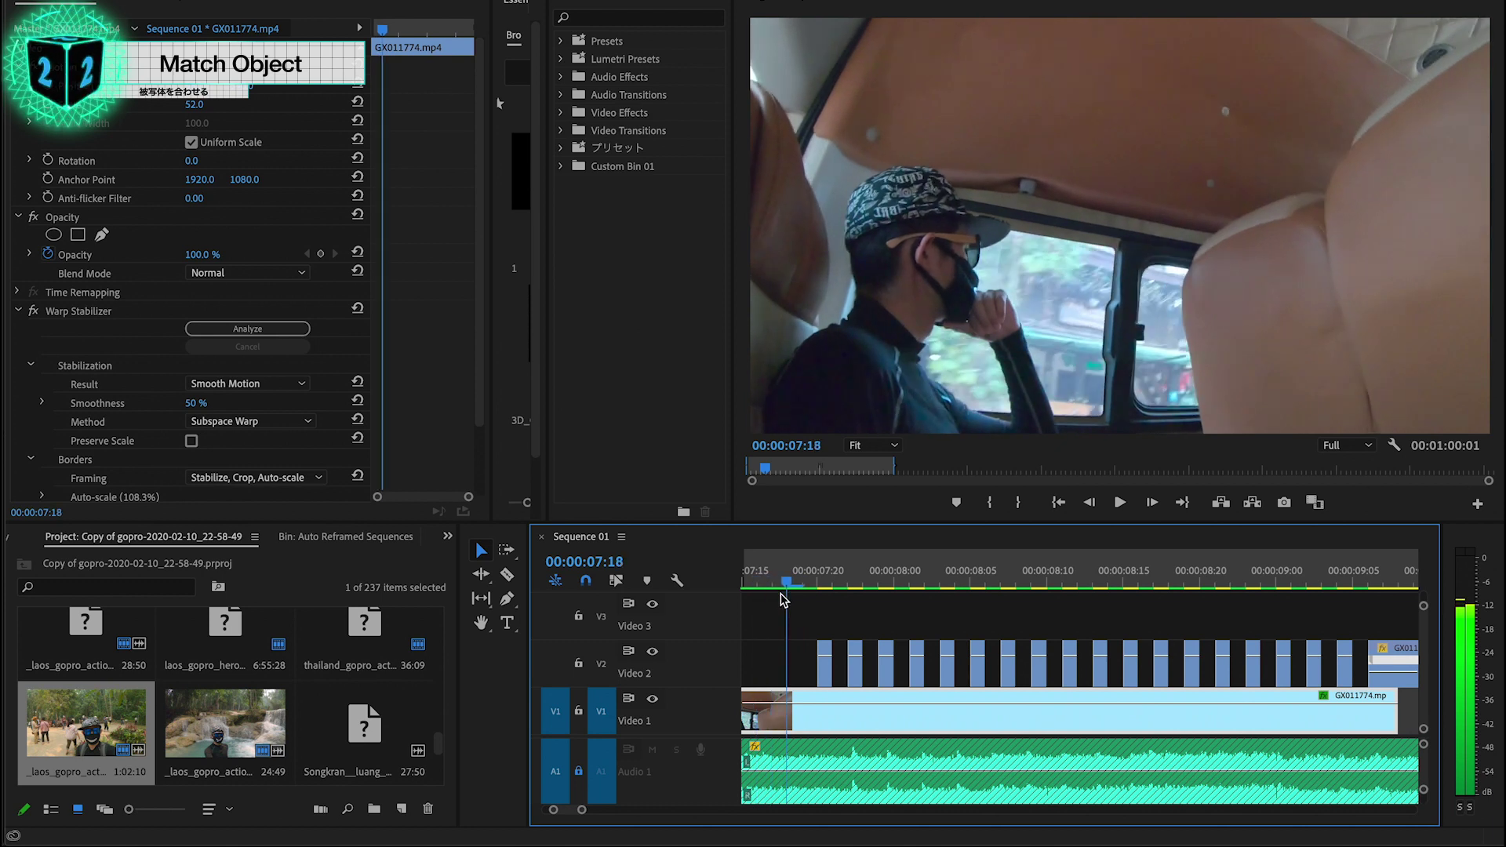
{"action": "left_click_drag", "start_coordinate": [818, 604], "coordinate": [986, 611]}
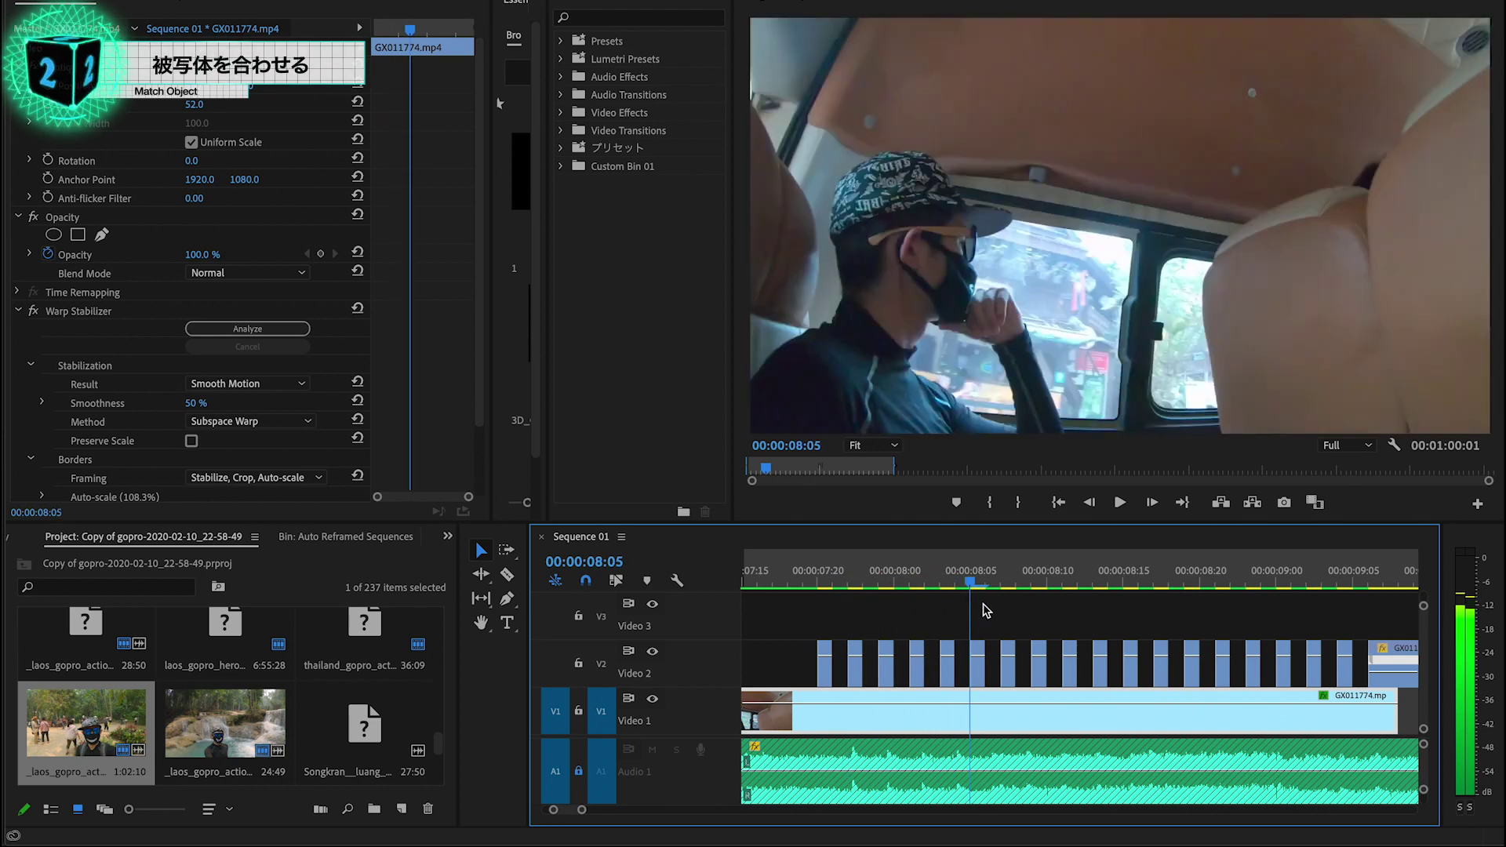
{"action": "left_click_drag", "start_coordinate": [1115, 596], "coordinate": [1254, 559]}
{"action": "scroll", "coordinate": [1254, 628], "scroll_direction": "right", "scroll_amount": 5}
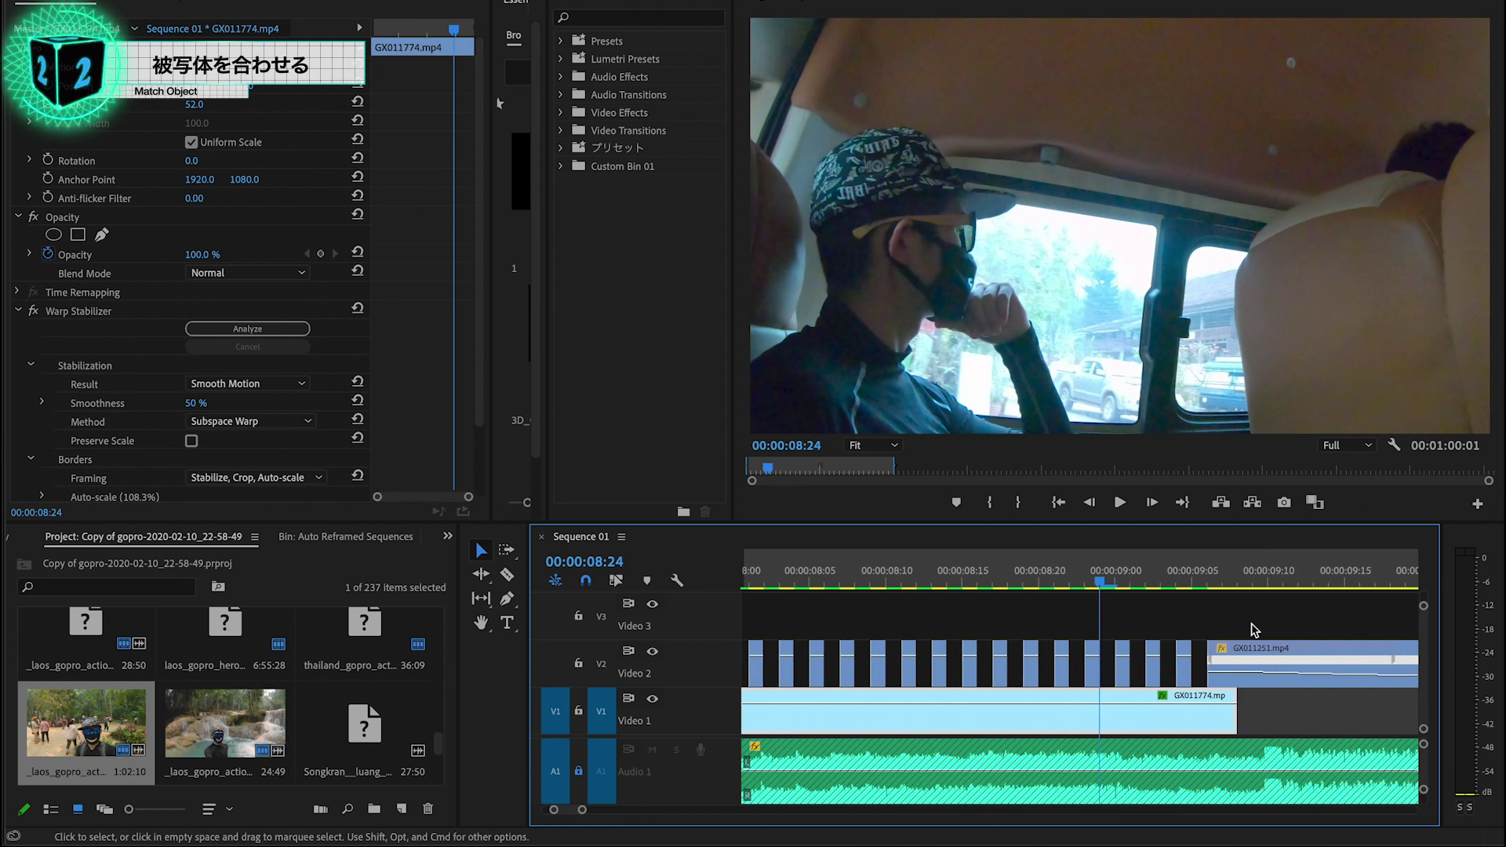
{"action": "left_click_drag", "start_coordinate": [914, 586], "coordinate": [1046, 599]}
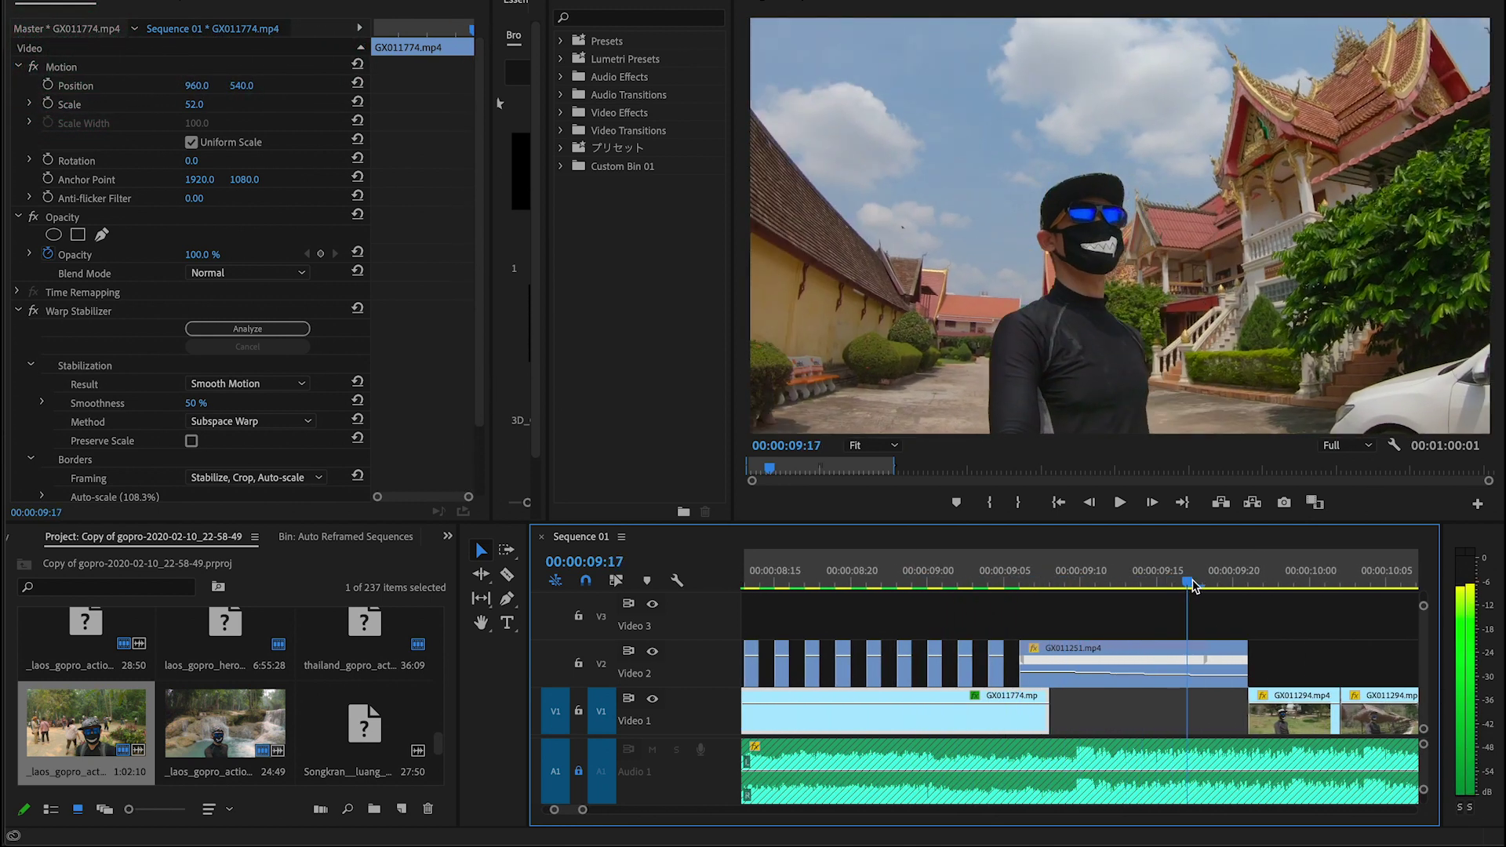
{"action": "left_click_drag", "start_coordinate": [1234, 584], "coordinate": [906, 590]}
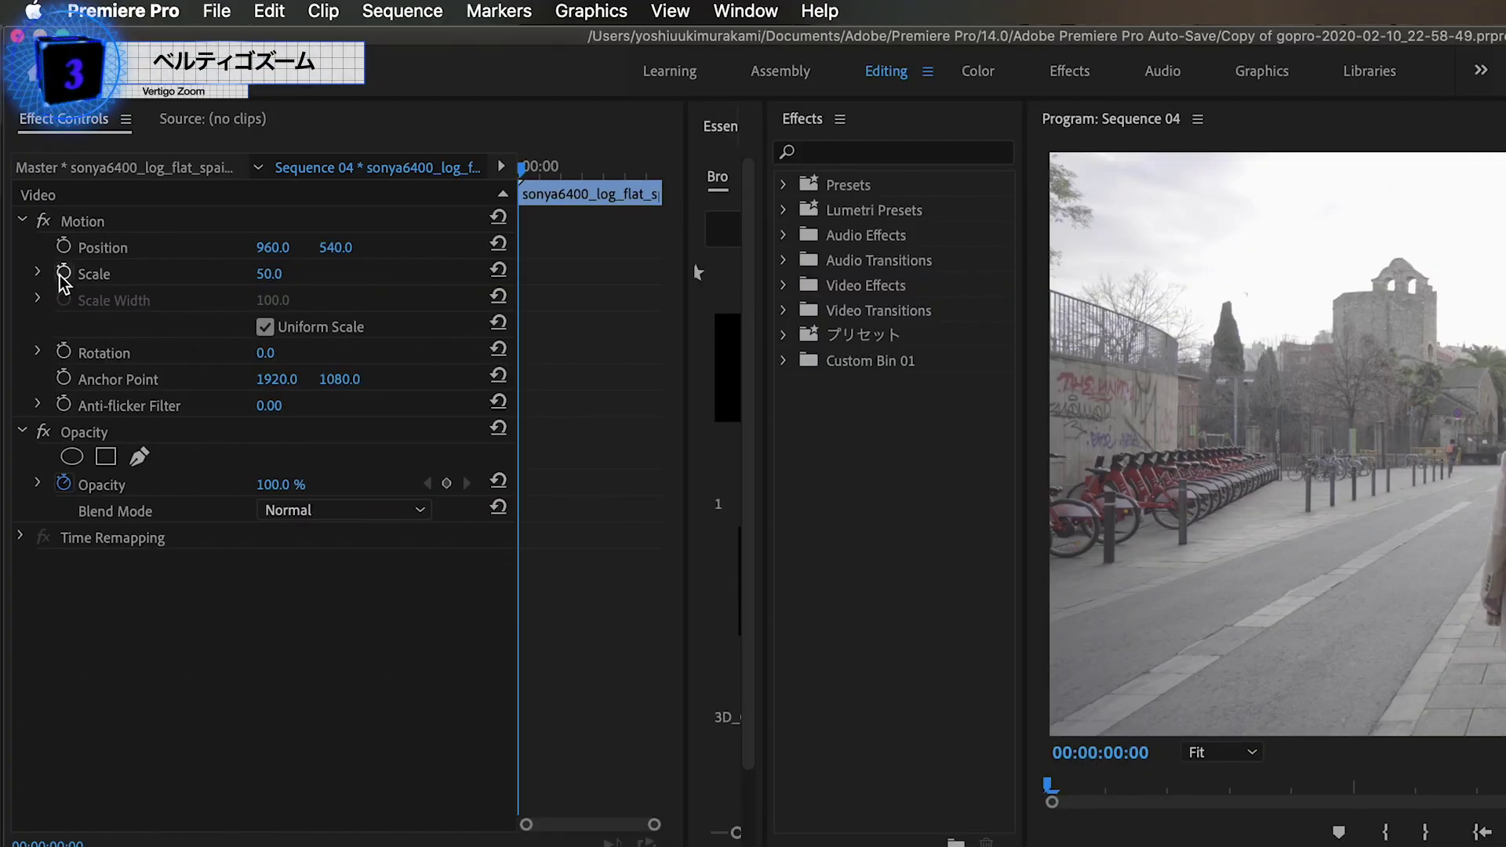
Animate the Sequence 04 street clip's scale from 72 at 00:00:00:00 to 50 at its end, and play it back.
{"action": "left_click", "coordinate": [62, 274]}
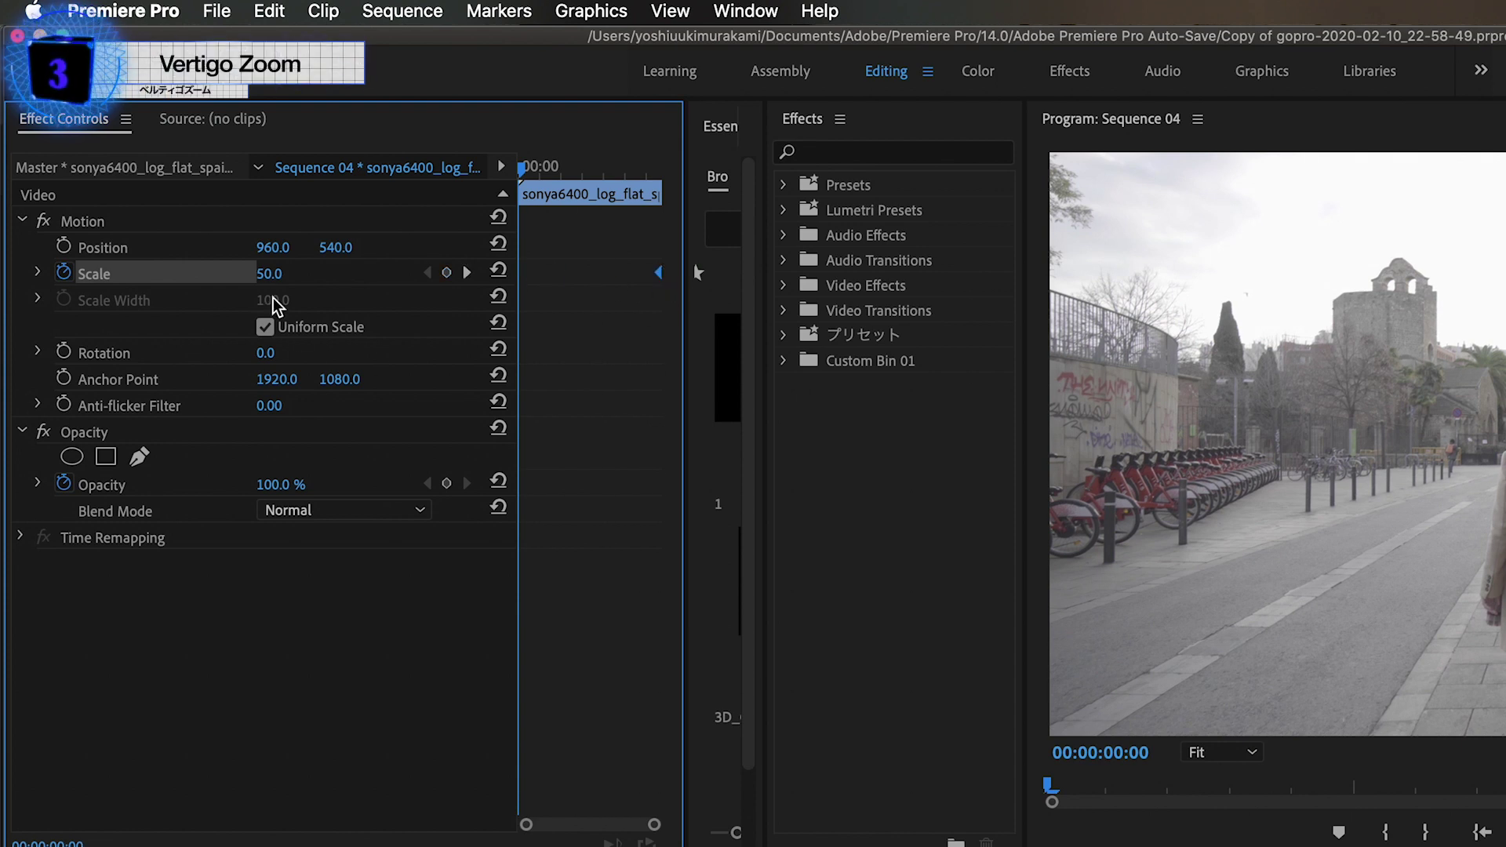
{"action": "left_click_drag", "start_coordinate": [269, 273], "coordinate": [304, 273]}
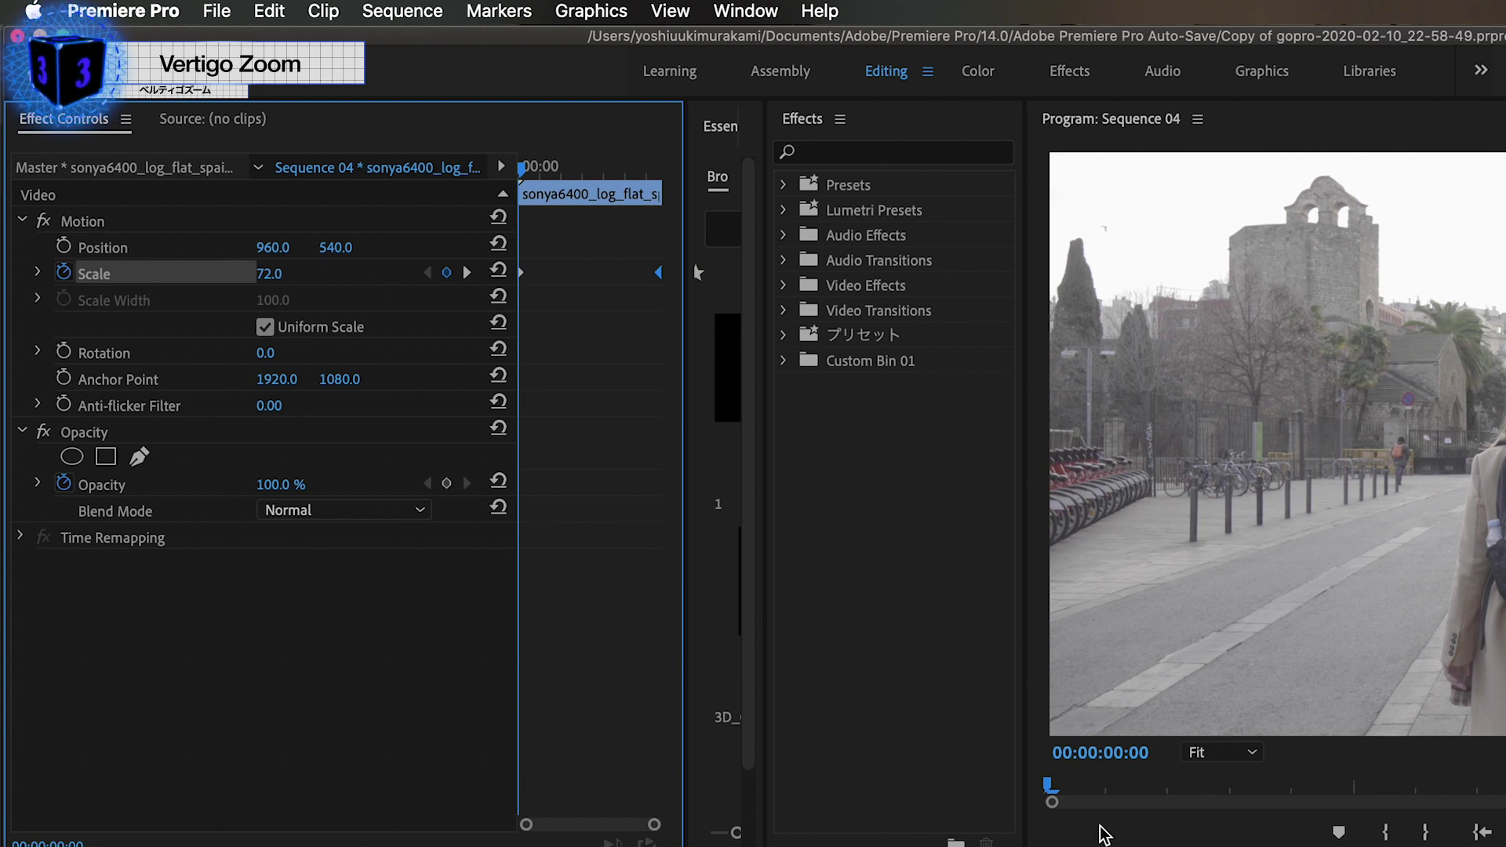
{"action": "key", "text": "space"}
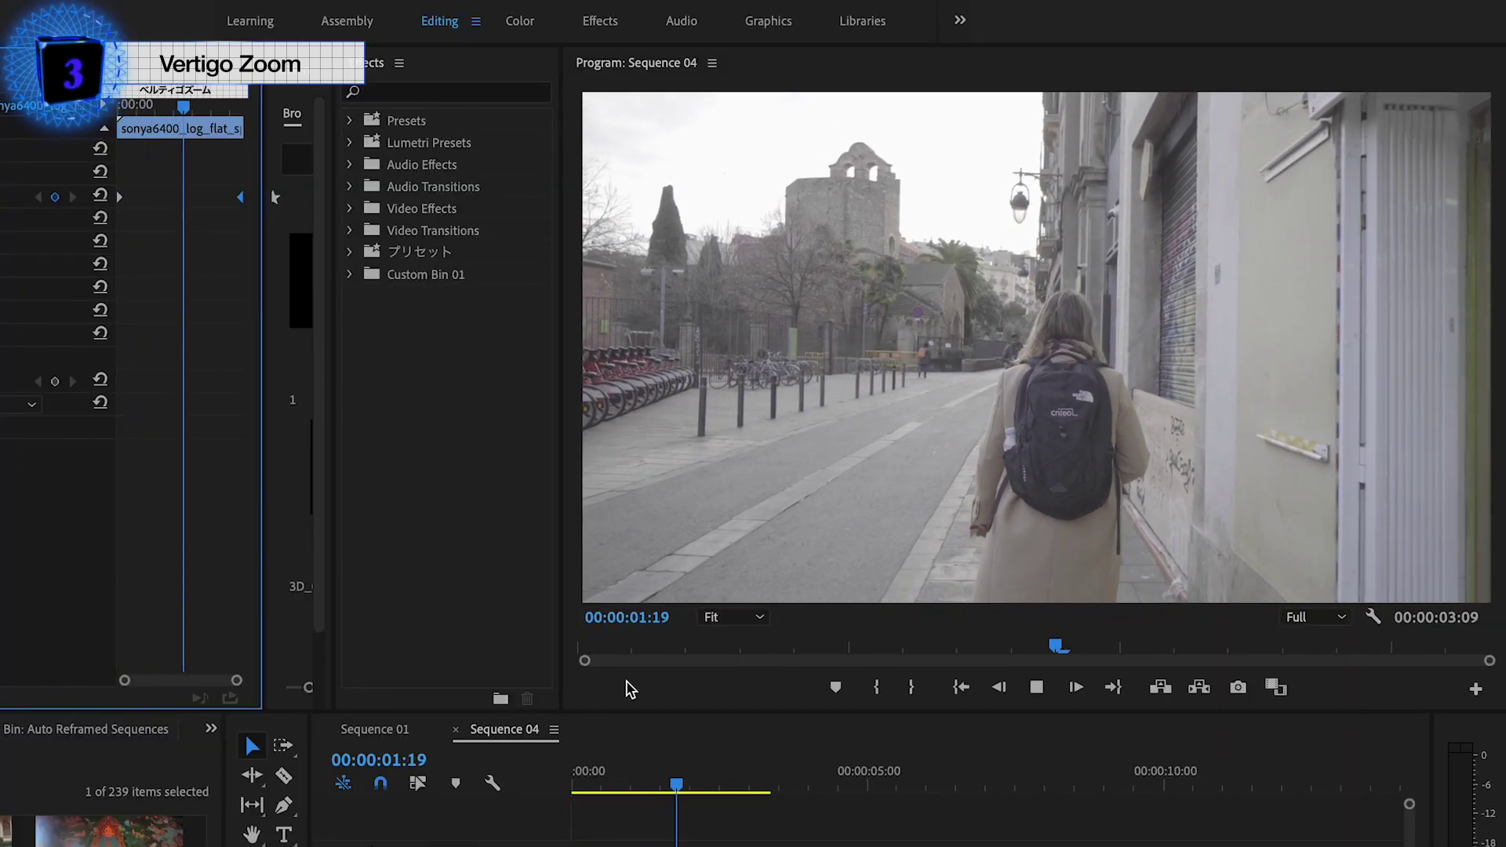
Play back the Sequence 04 vertigo zoom, and scrub Sequence 01 through the stone-face building shot from 00:00:17:00.
{"action": "key", "text": "space"}
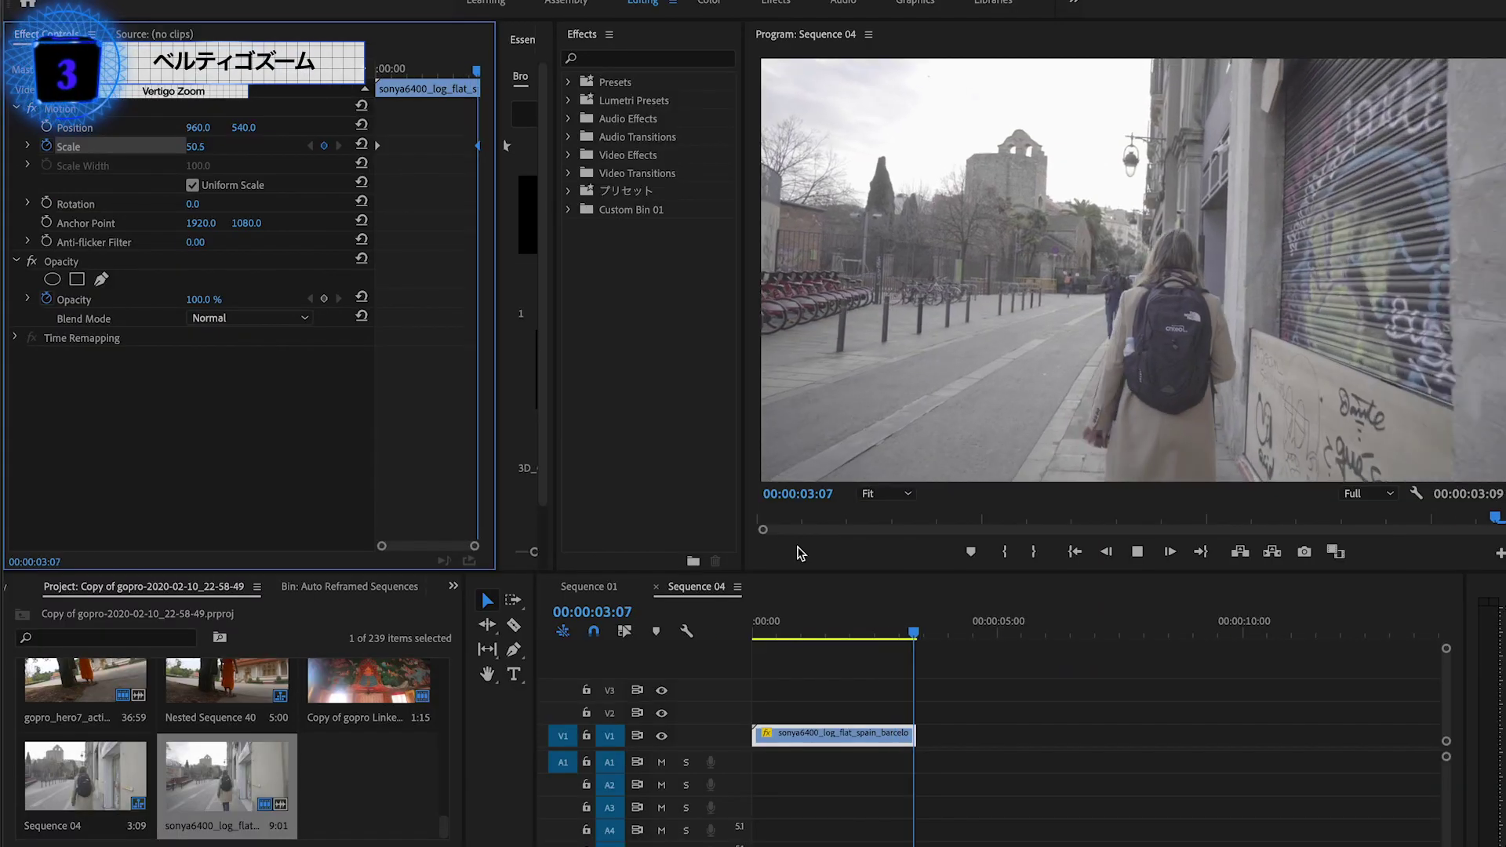
{"action": "key", "text": "space"}
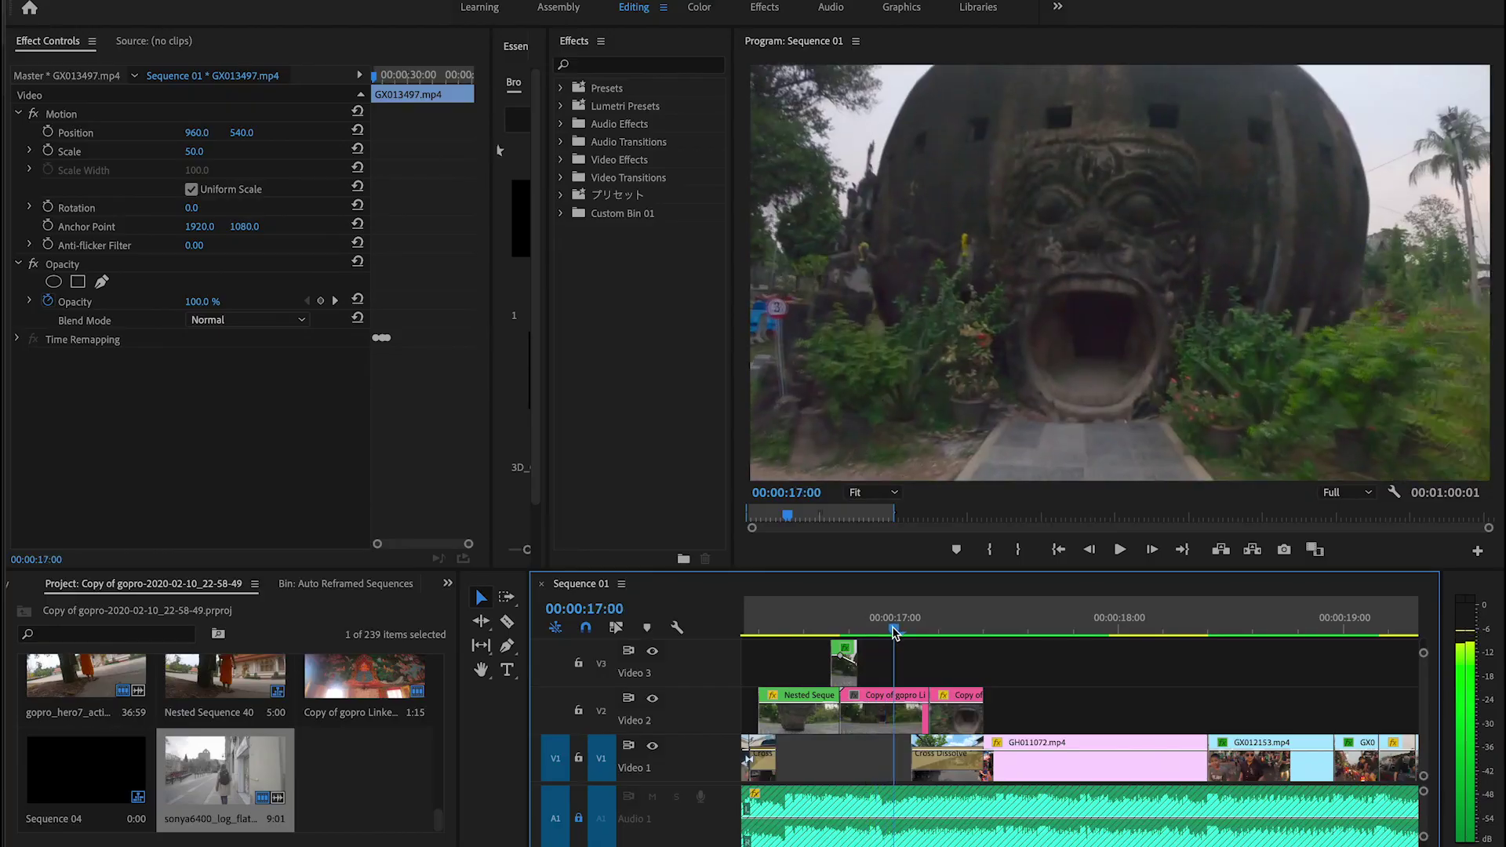
{"action": "left_click_drag", "start_coordinate": [895, 633], "coordinate": [981, 665]}
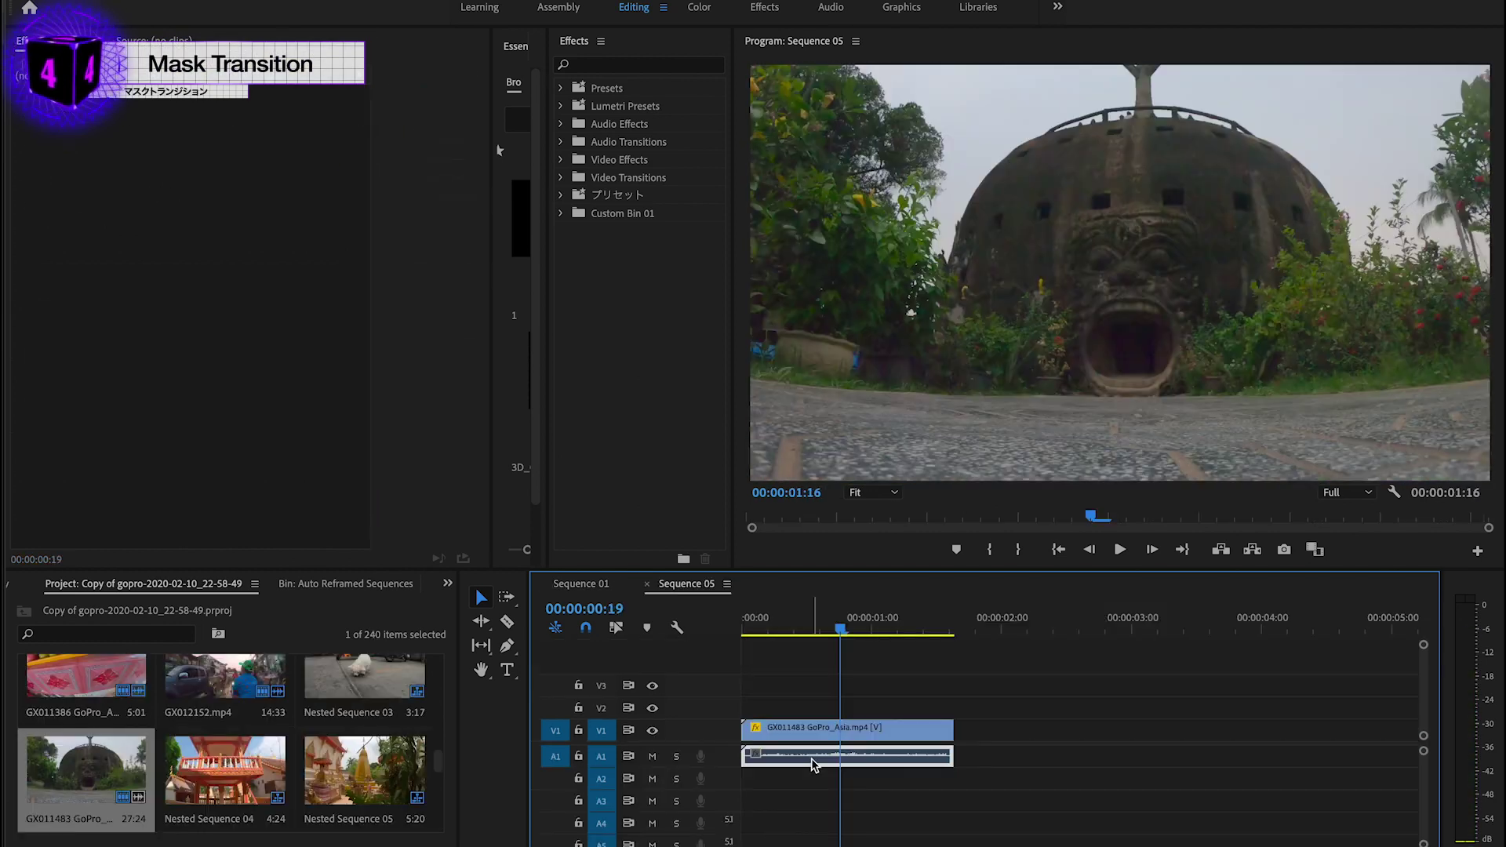
Replace the GX011483 GoPro_Asia.mp4 clip in Sequence 05 with an After Effects composition and save that project as Mask.aep.
{"action": "left_click_drag", "start_coordinate": [876, 637], "coordinate": [917, 632]}
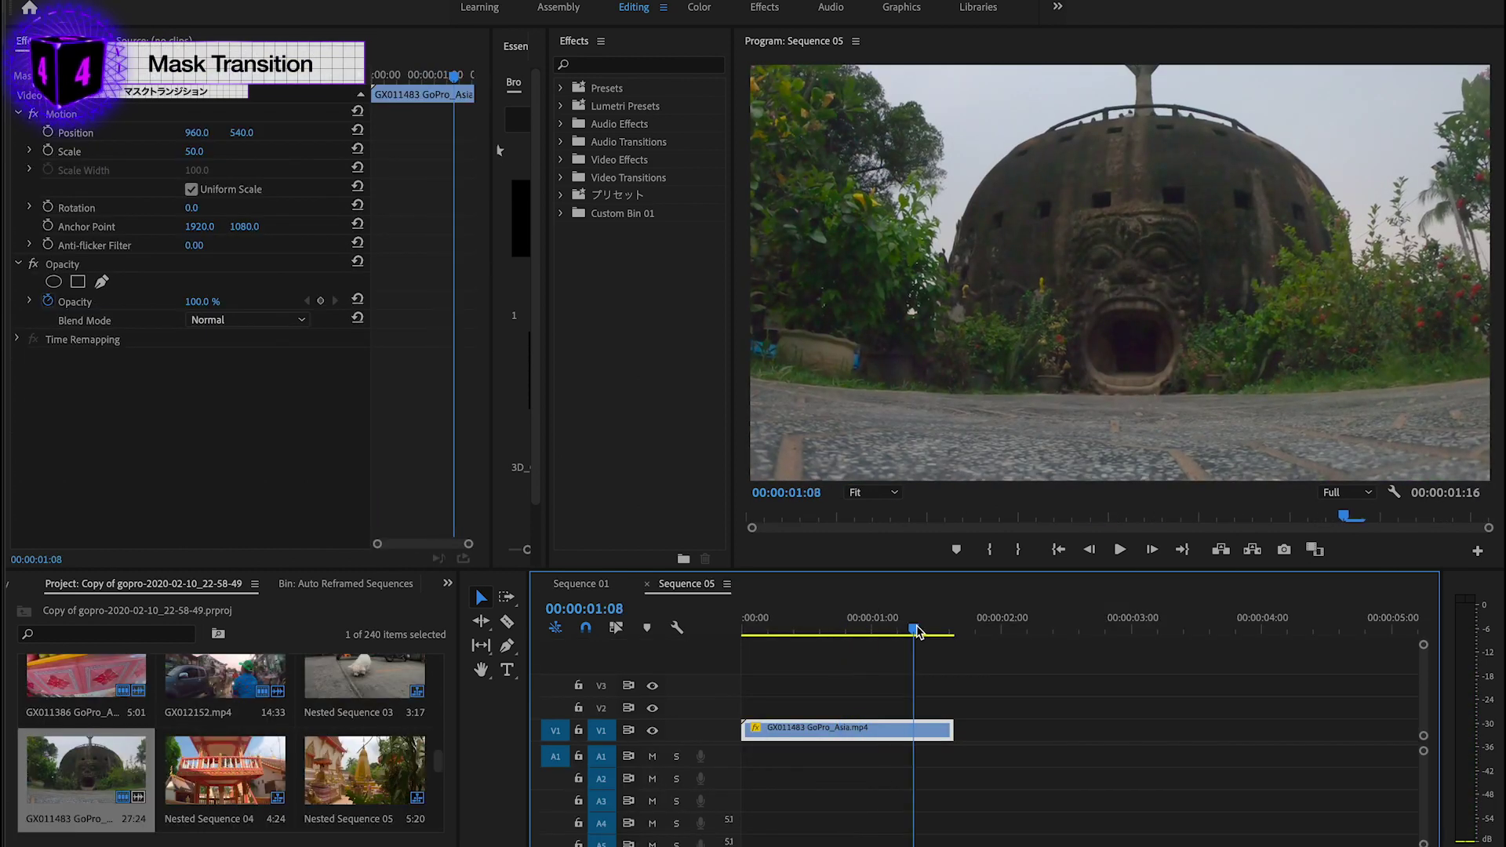
{"action": "right_click", "coordinate": [920, 735]}
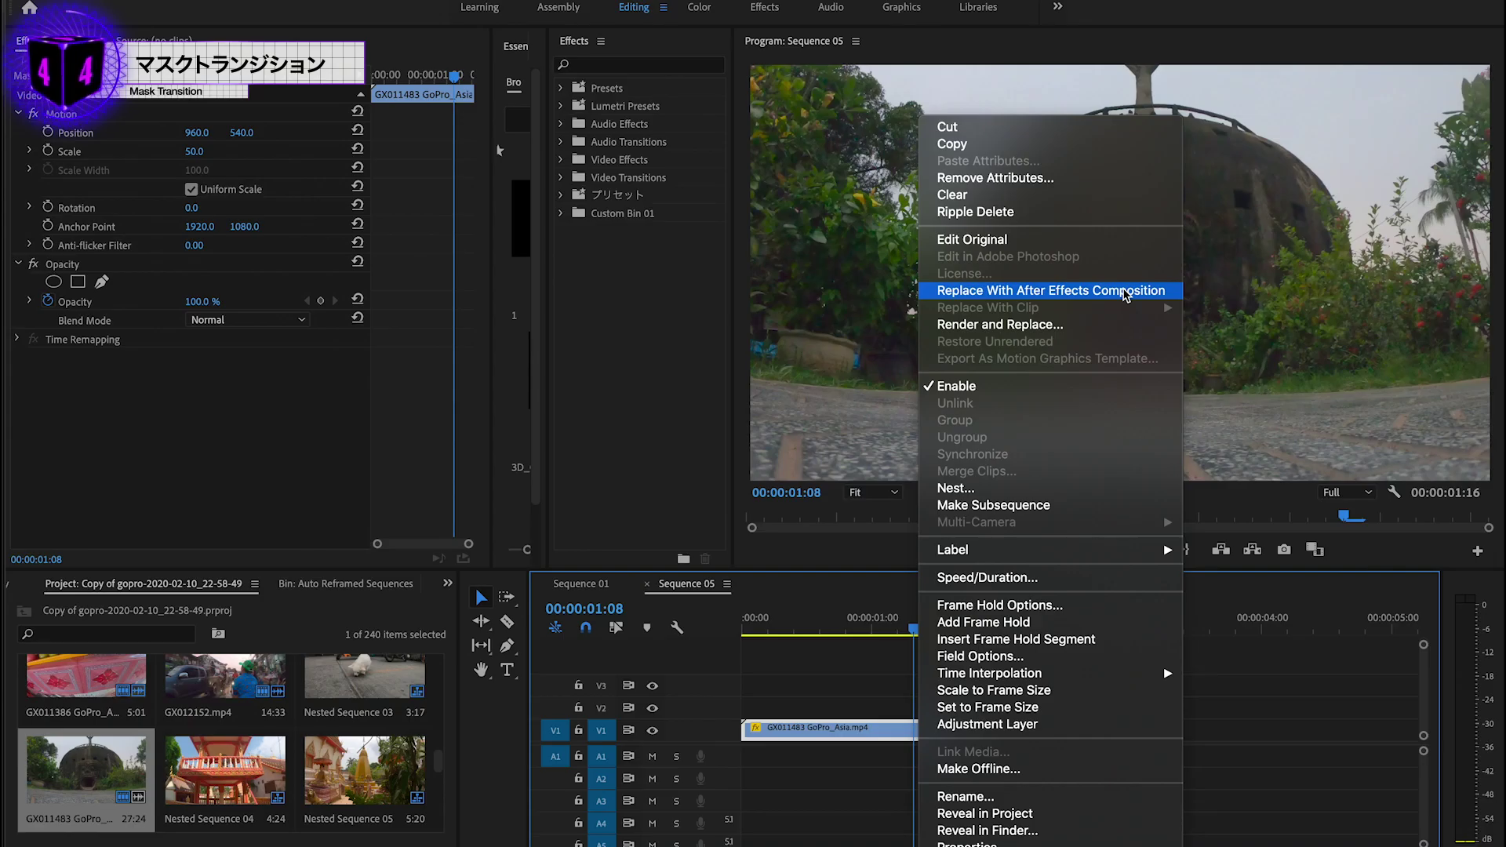
{"action": "left_click", "coordinate": [870, 420]}
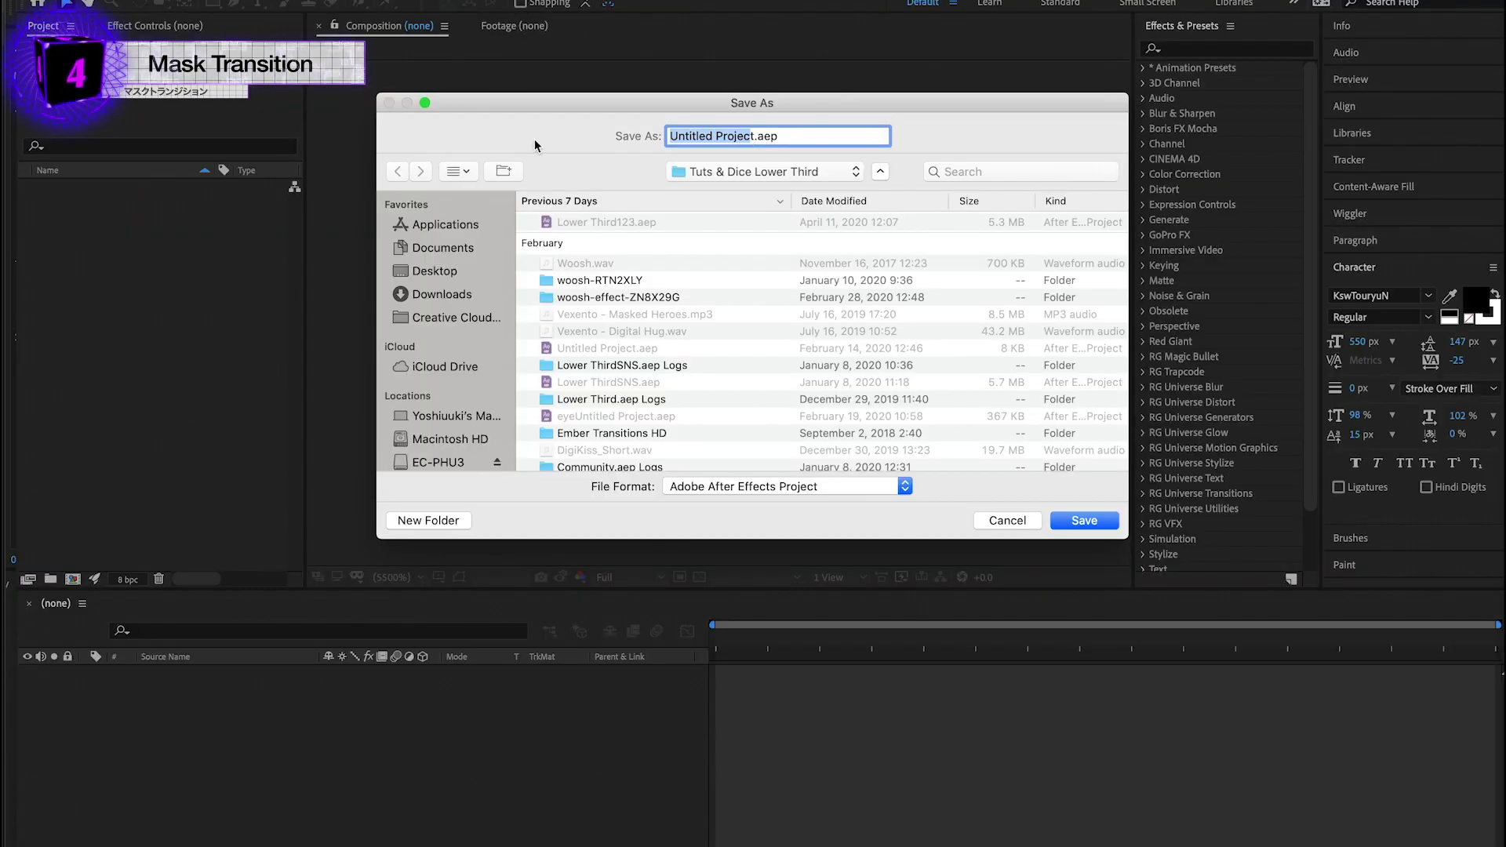
{"action": "key", "text": "BackSpace"}
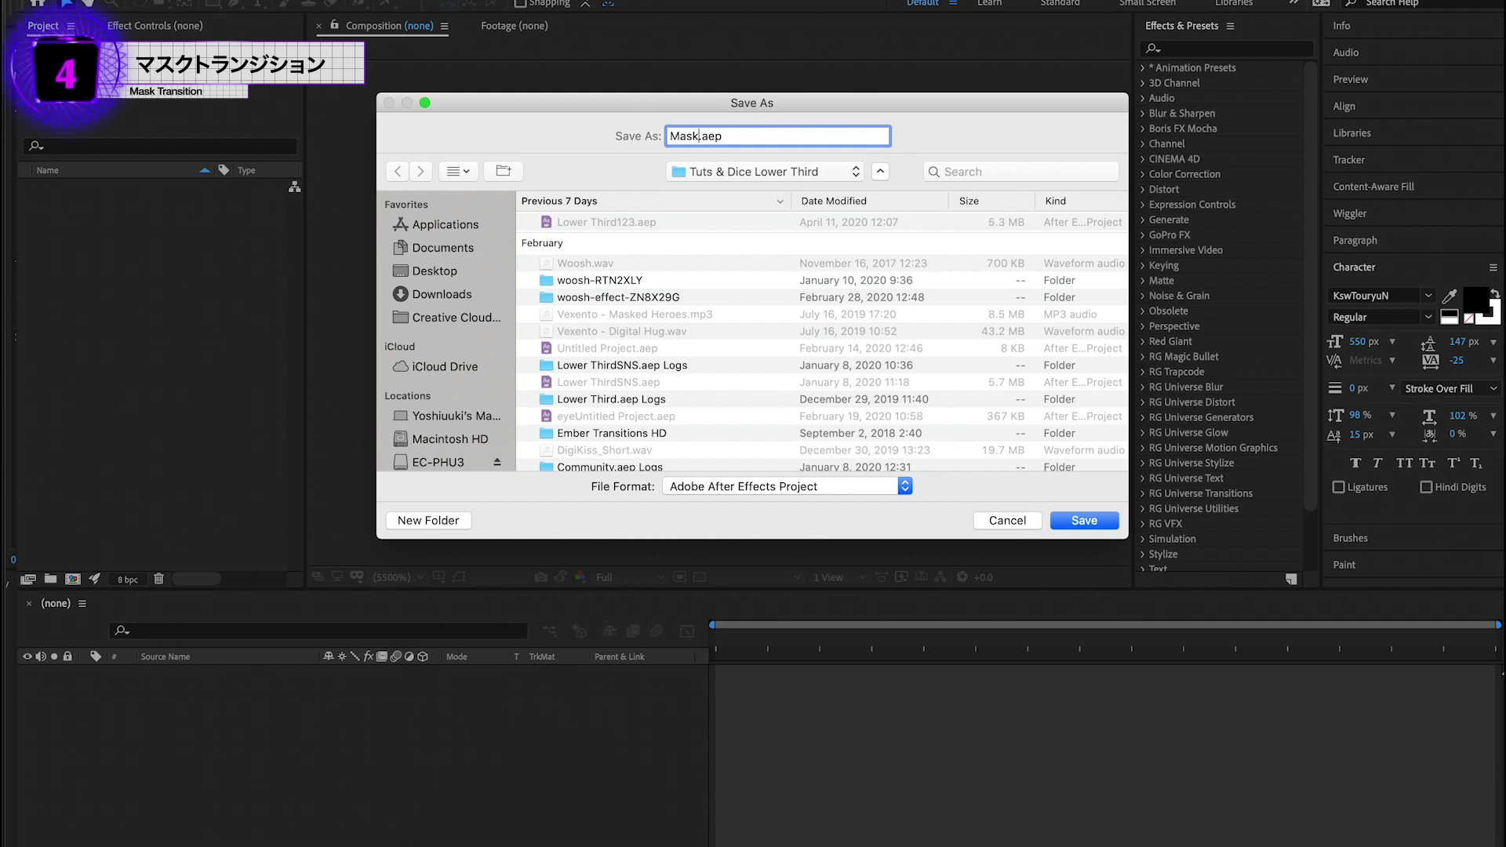
{"action": "key", "text": "Return"}
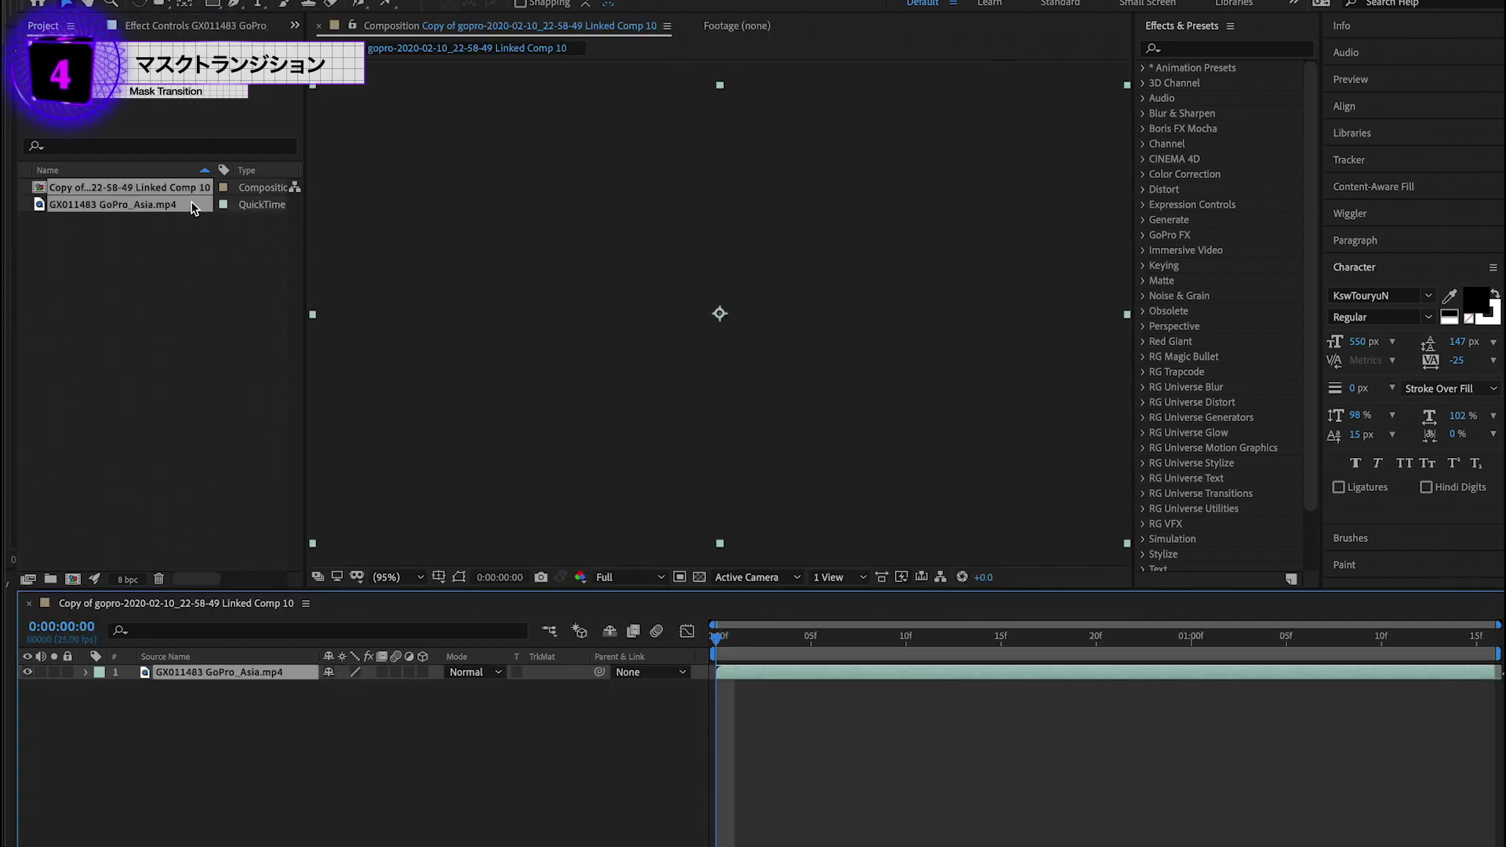
Enable time remapping on the GX011483 GoPro_Asia.mp4 layer and set its first keyframe's temporal interpolation to Hold, freezing the frame.
{"action": "left_click_drag", "start_coordinate": [728, 651], "coordinate": [759, 653]}
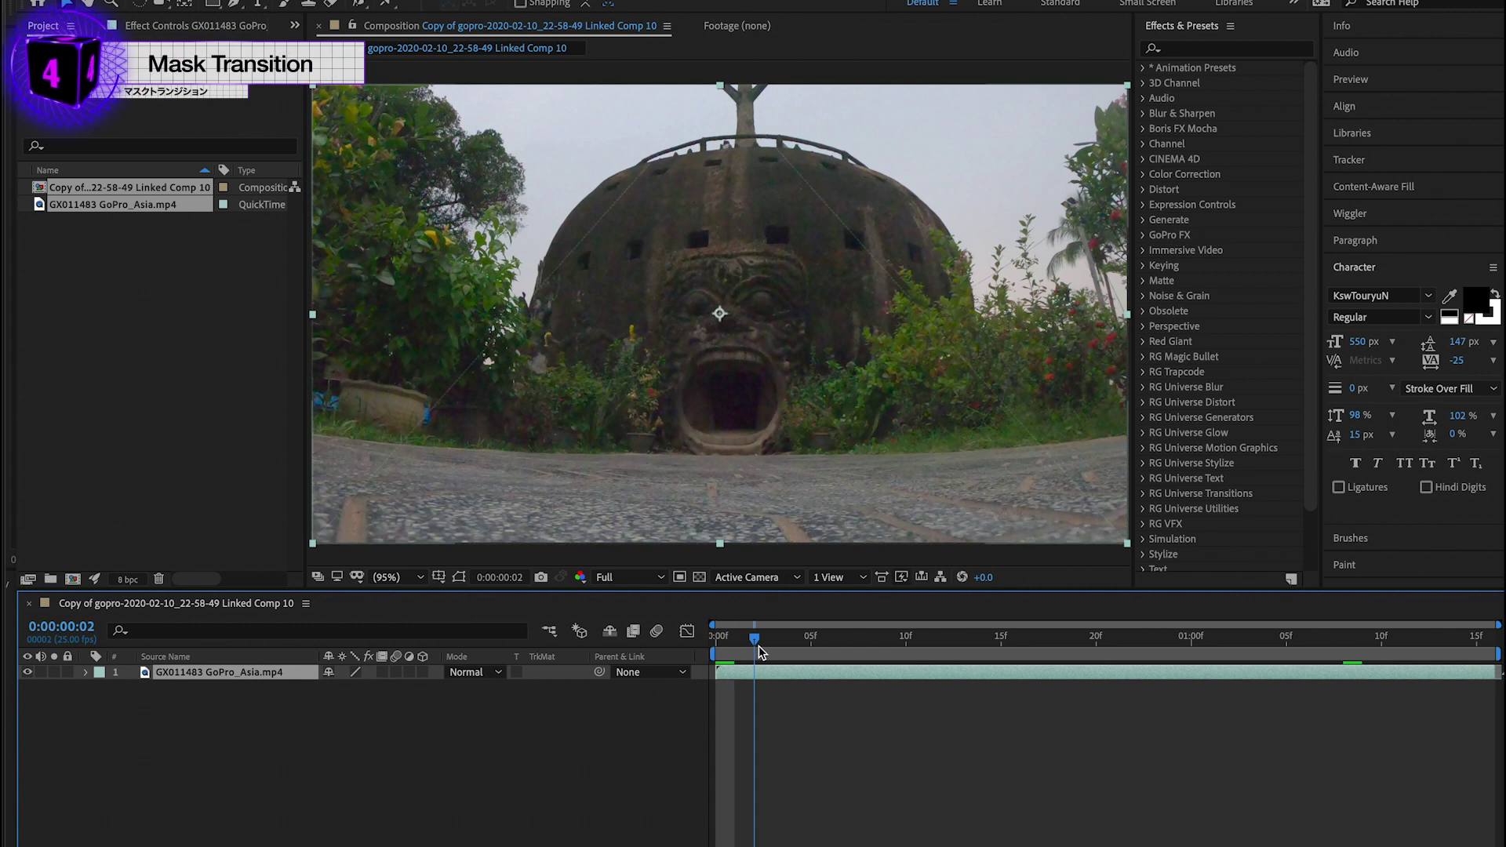
{"action": "left_click_drag", "start_coordinate": [984, 652], "coordinate": [1403, 674]}
{"action": "right_click", "coordinate": [714, 689]}
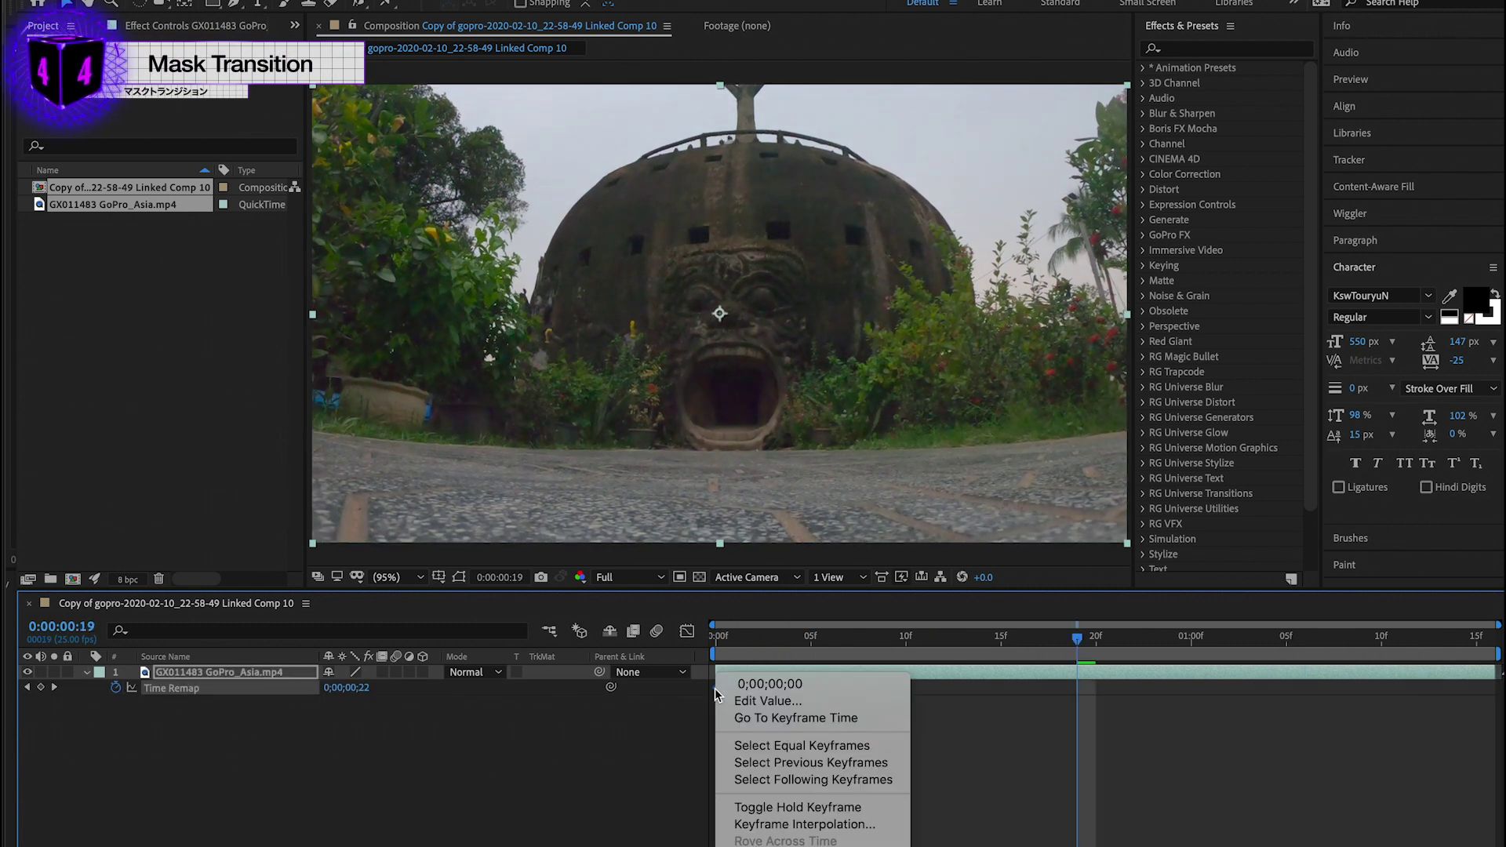
{"action": "left_click", "coordinate": [792, 825]}
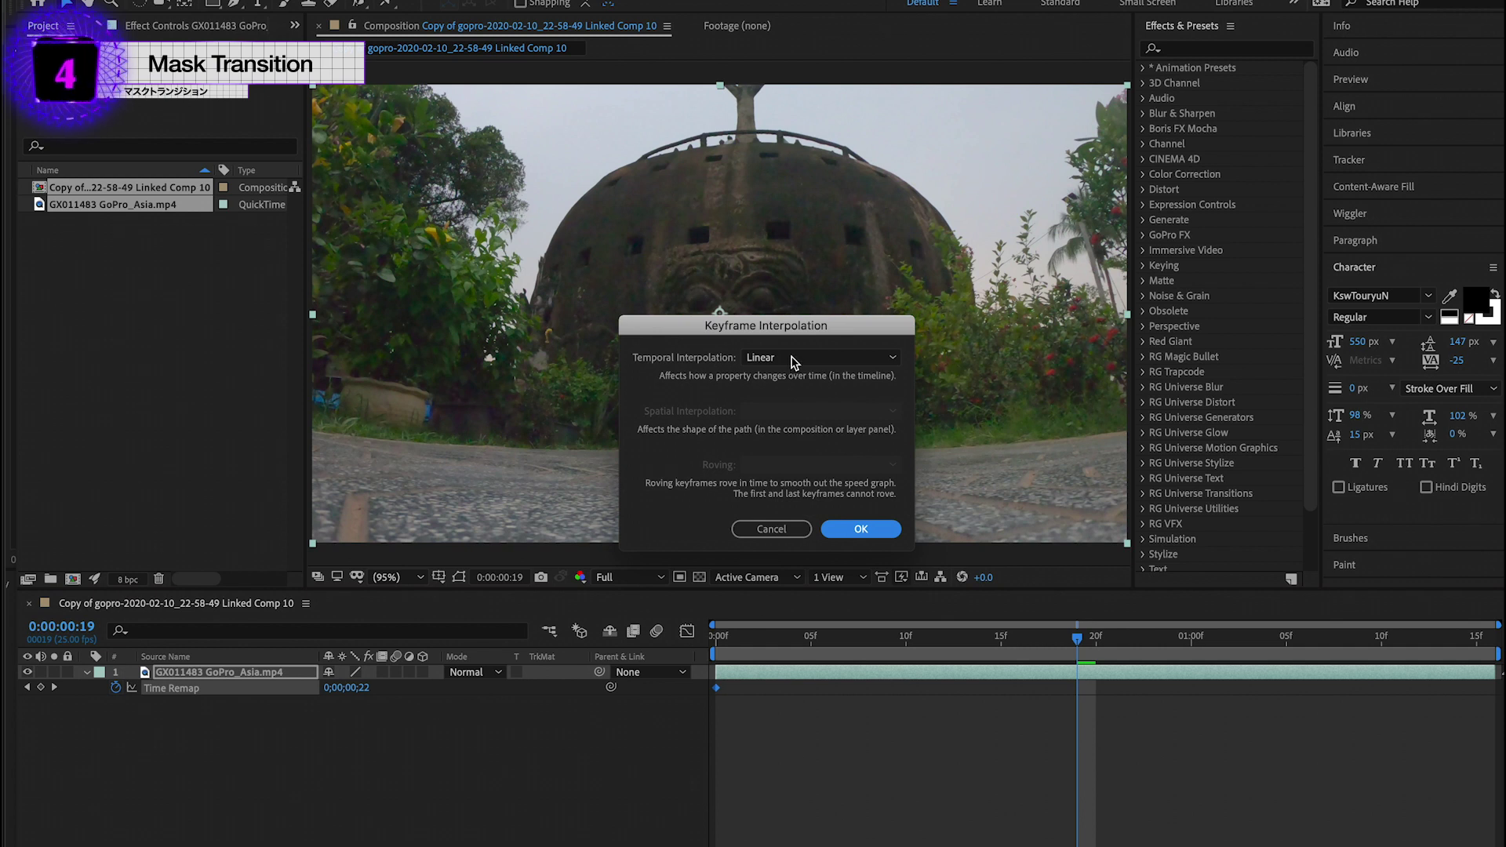
{"action": "left_click", "coordinate": [795, 361]}
{"action": "left_click", "coordinate": [803, 482]}
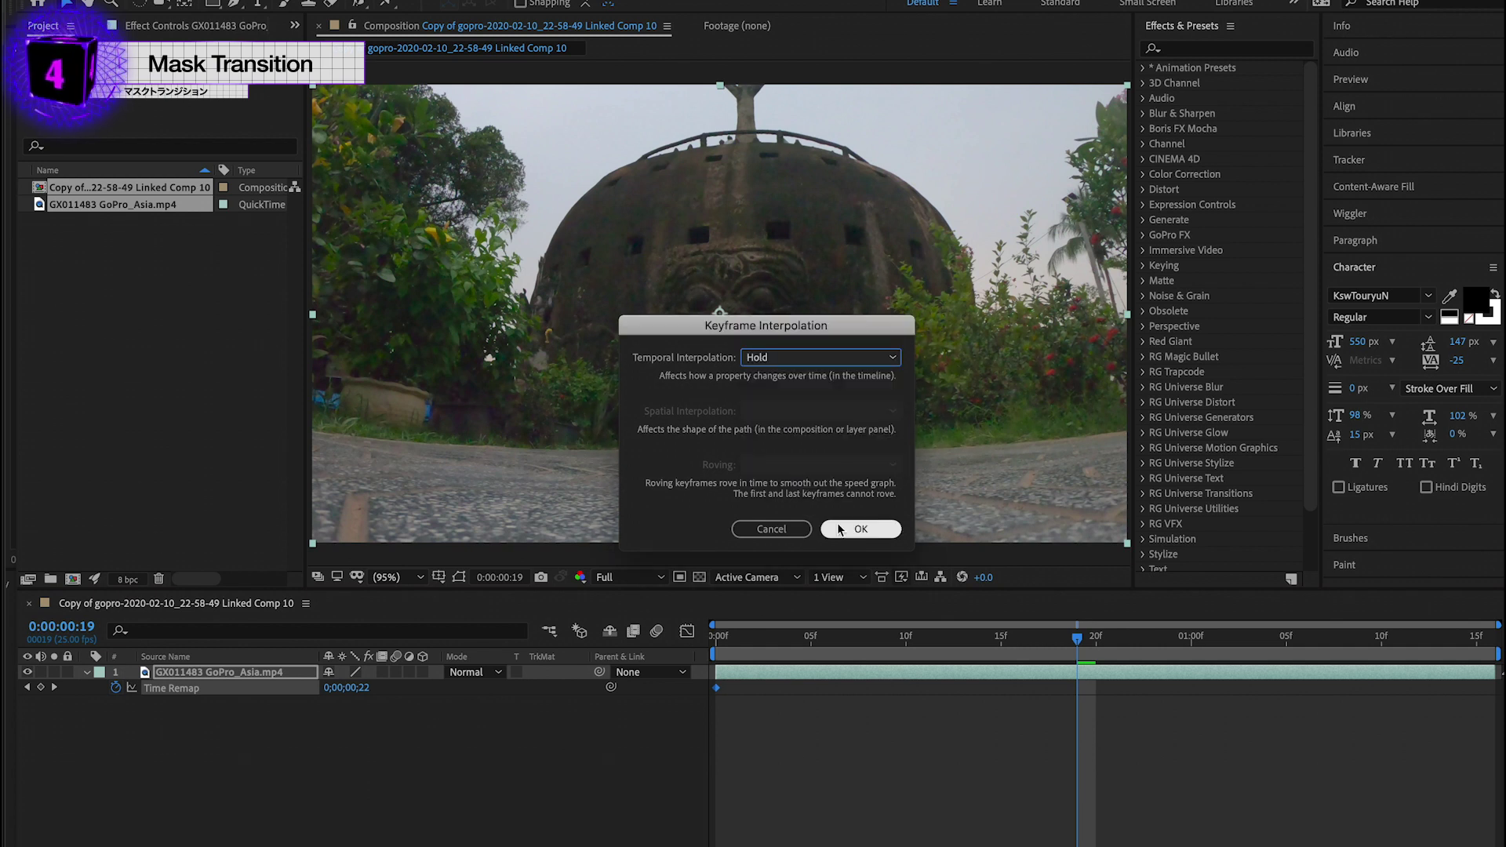
{"action": "left_click", "coordinate": [839, 530]}
Draw a closed Pen tool mask around the dark doorway inside the stone face's mouth.
{"action": "left_click", "coordinate": [235, 1]}
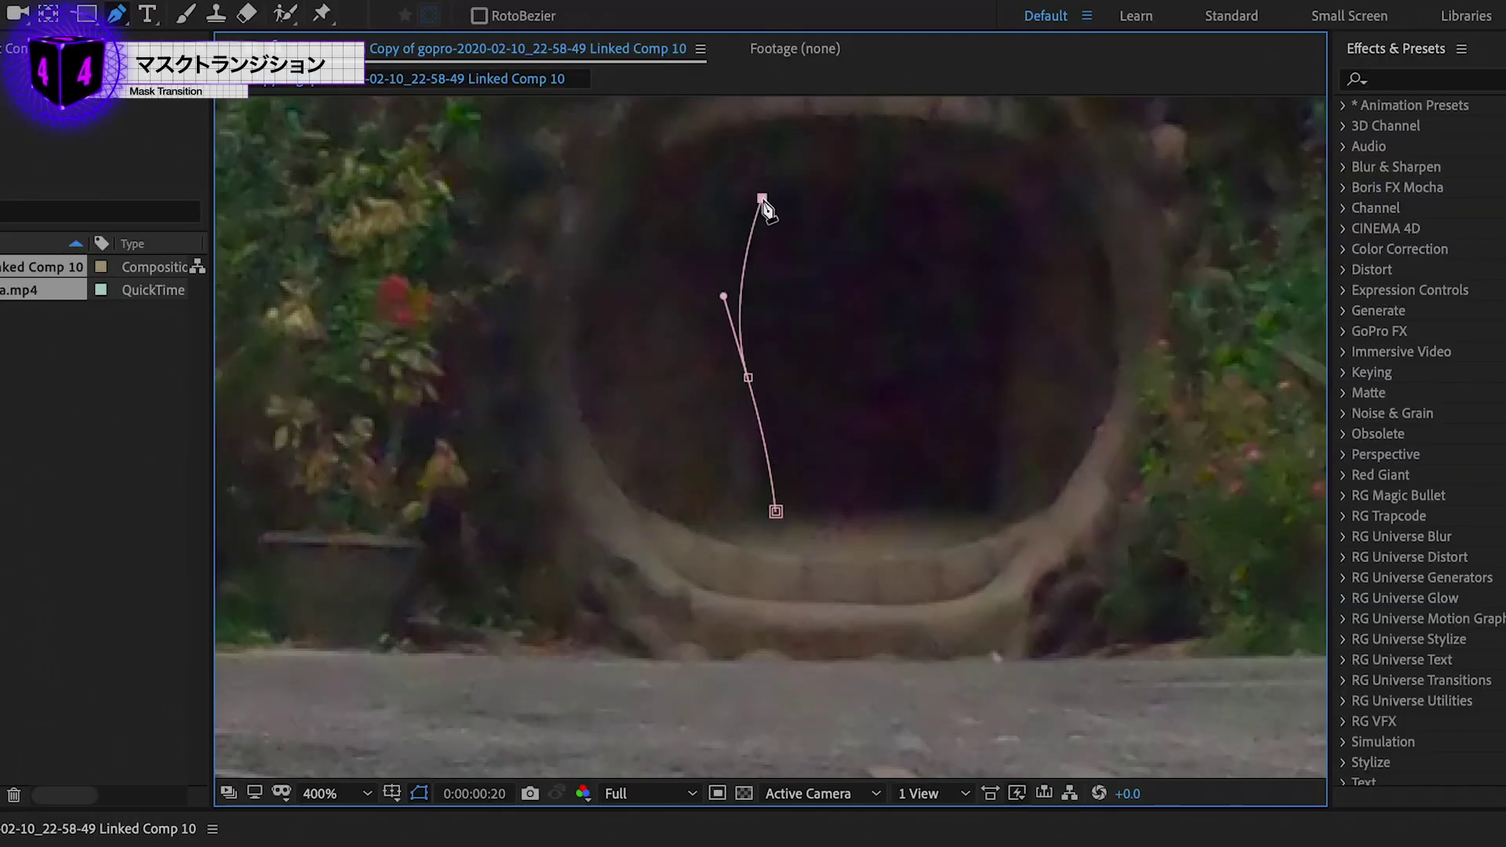
{"action": "left_click_drag", "start_coordinate": [1012, 235], "coordinate": [1014, 239]}
{"action": "left_click_drag", "start_coordinate": [997, 386], "coordinate": [997, 445]}
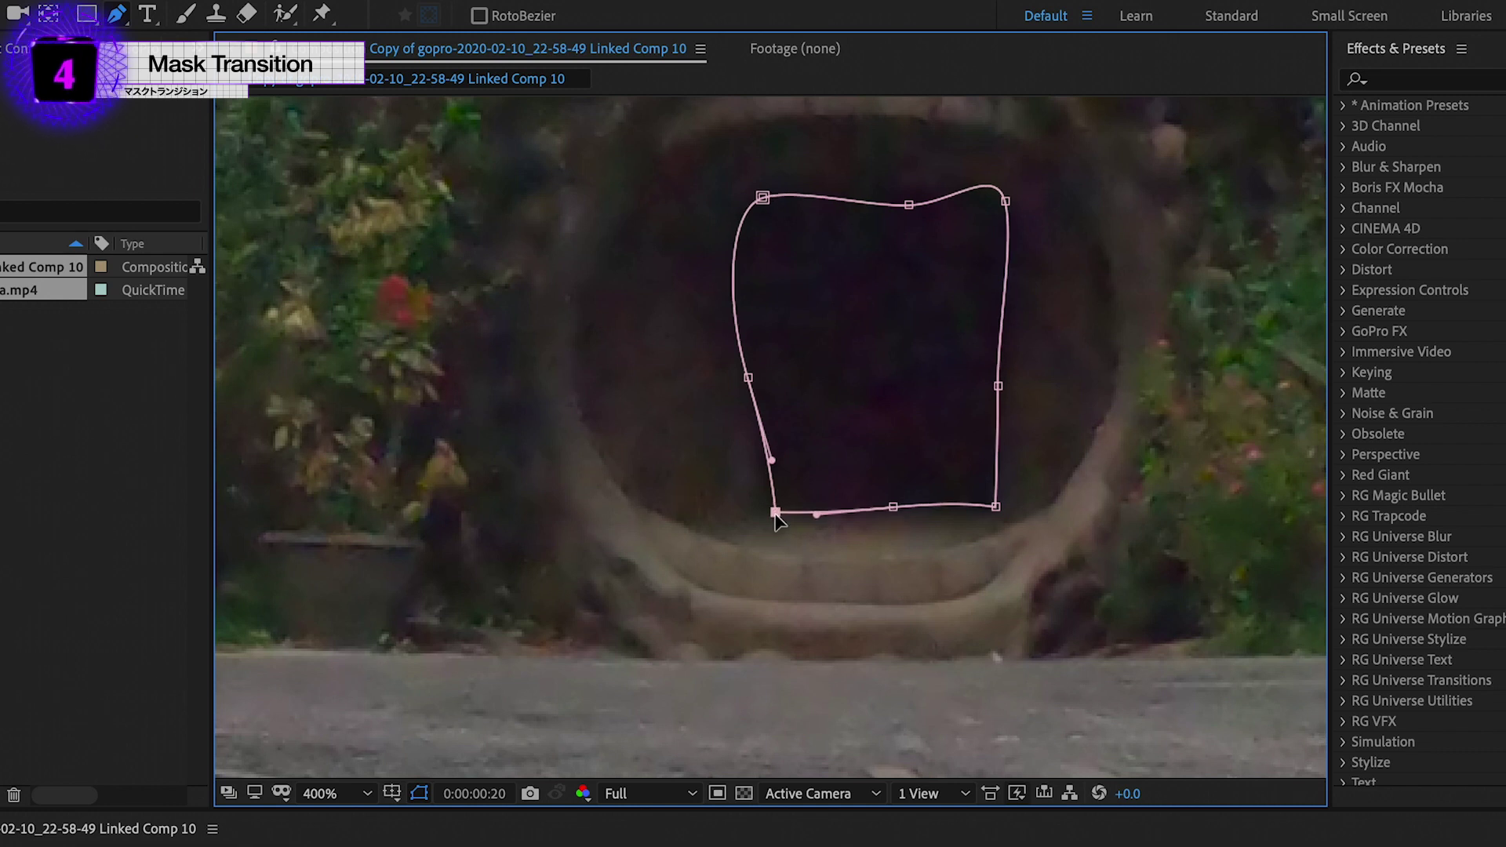
{"action": "left_click", "coordinate": [776, 511]}
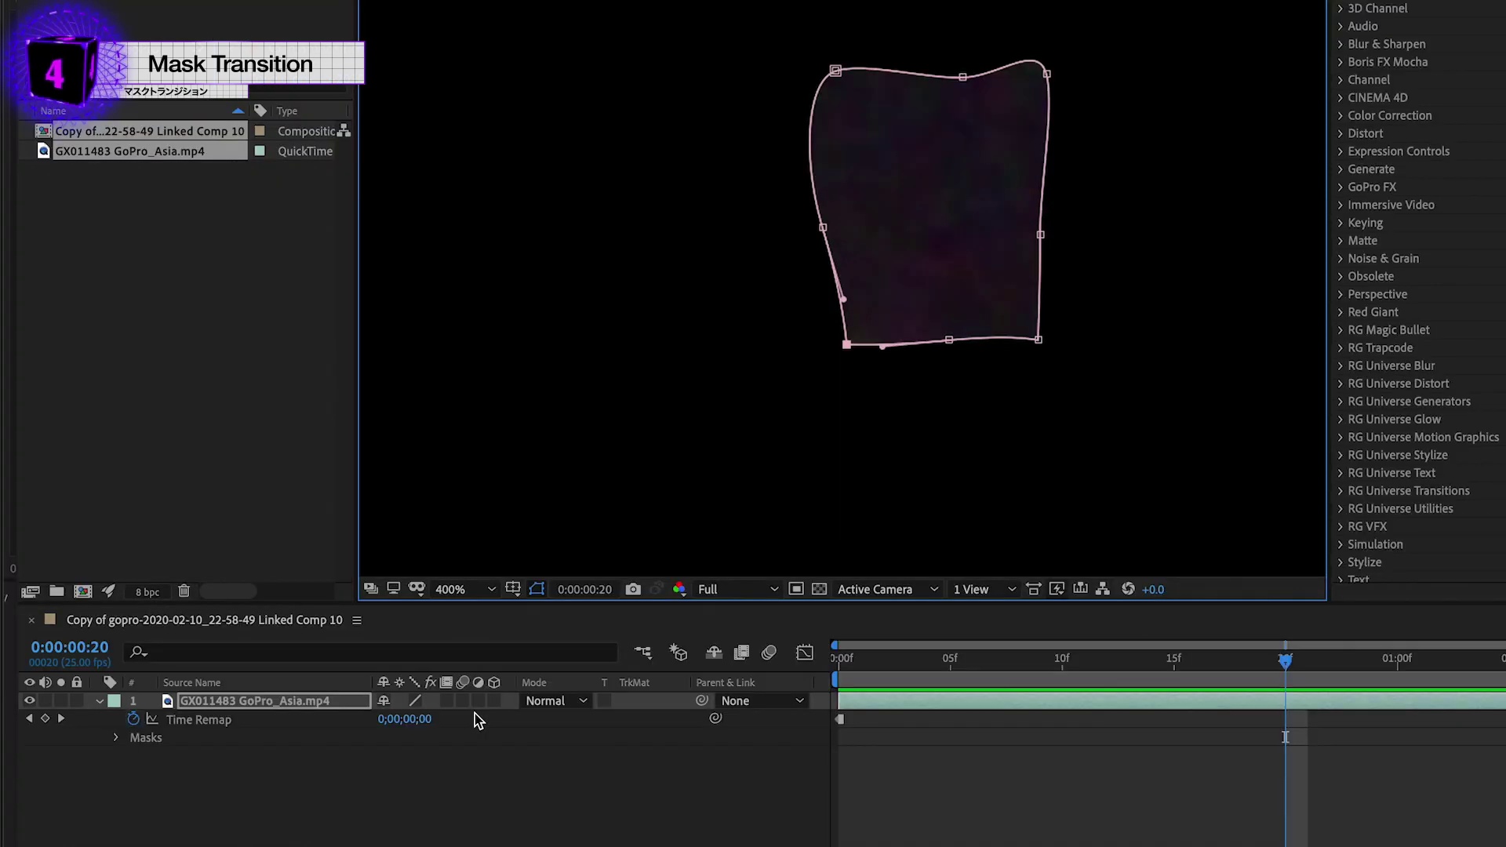
Invert Mask 1 on the GX011483 GoPro_Asia.mp4 layer and set its feather to 38 pixels.
{"action": "key", "text": "m"}
{"action": "left_click", "coordinate": [454, 719]}
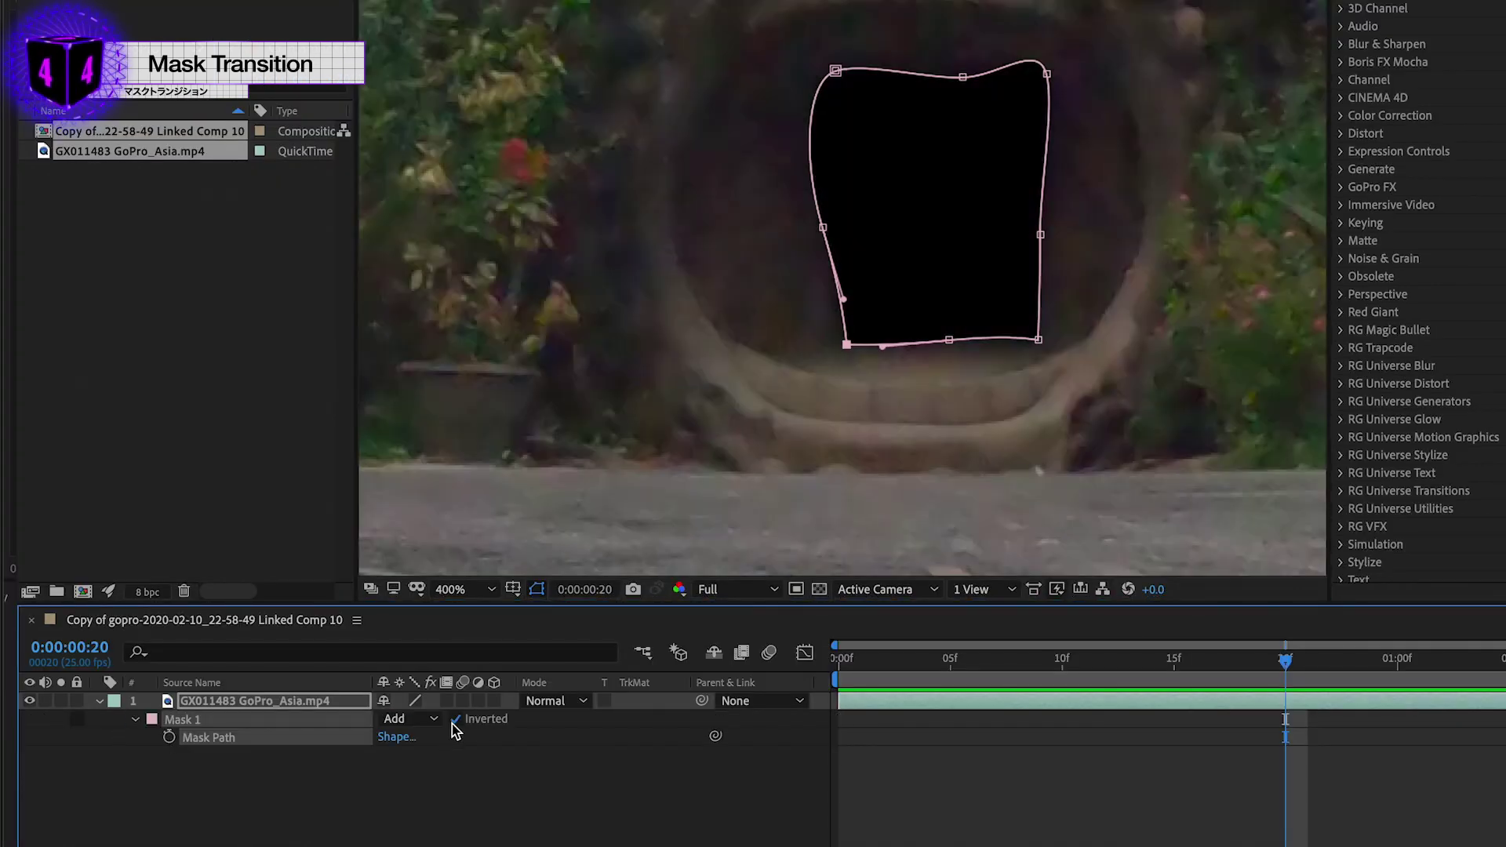
{"action": "key", "text": "f"}
{"action": "left_click_drag", "start_coordinate": [400, 741], "coordinate": [431, 740]}
{"action": "left_click", "coordinate": [456, 805]}
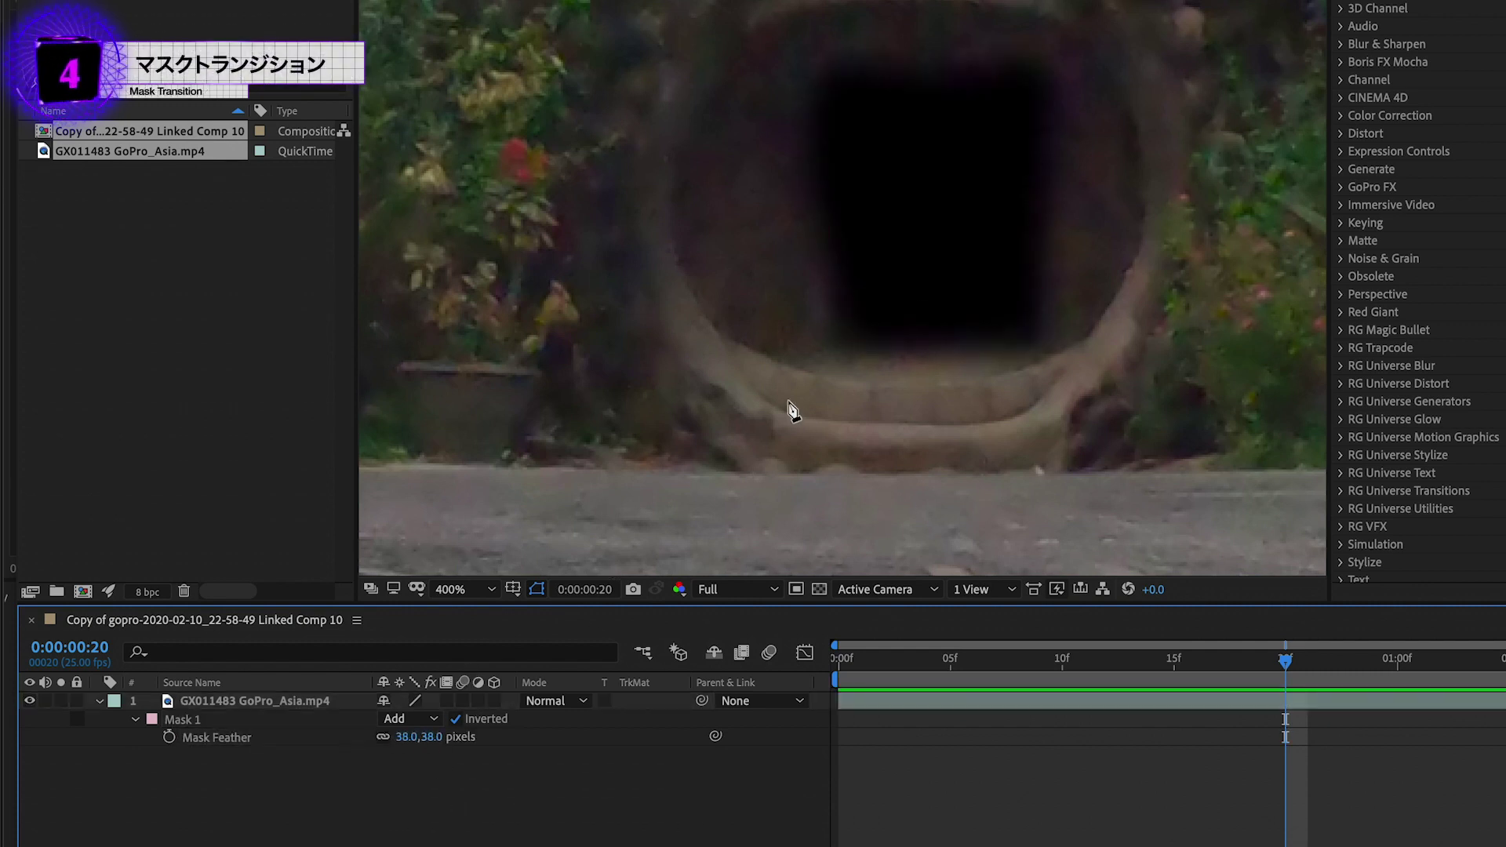
{"action": "left_click", "coordinate": [278, 699]}
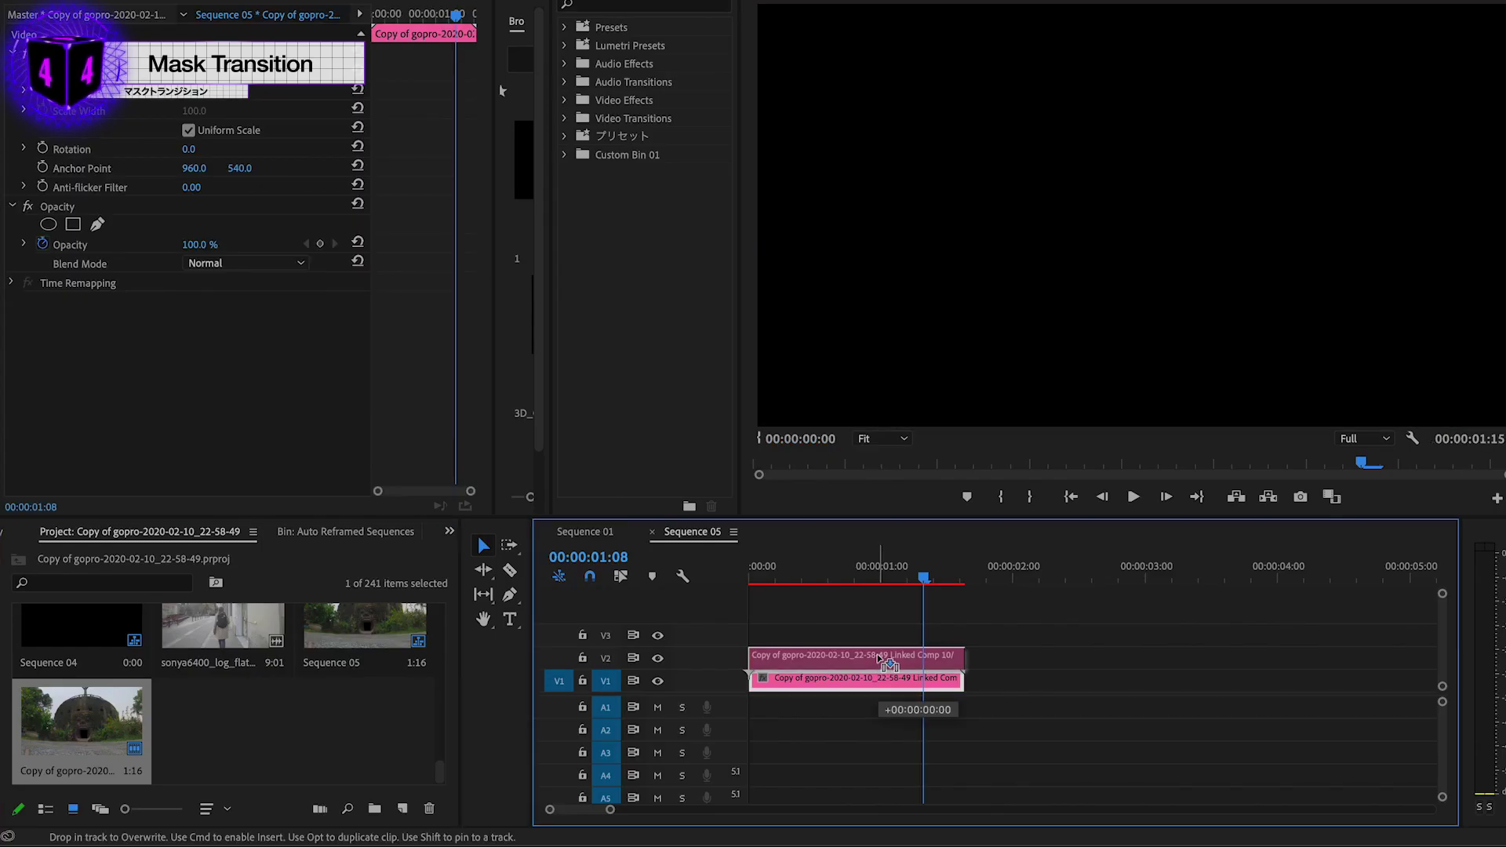
In Premiere Pro, move the linked composition to Video 2 and place the sonya6400 street clip on Video 1, overlapping its end.
{"action": "left_click_drag", "start_coordinate": [880, 656], "coordinate": [880, 657]}
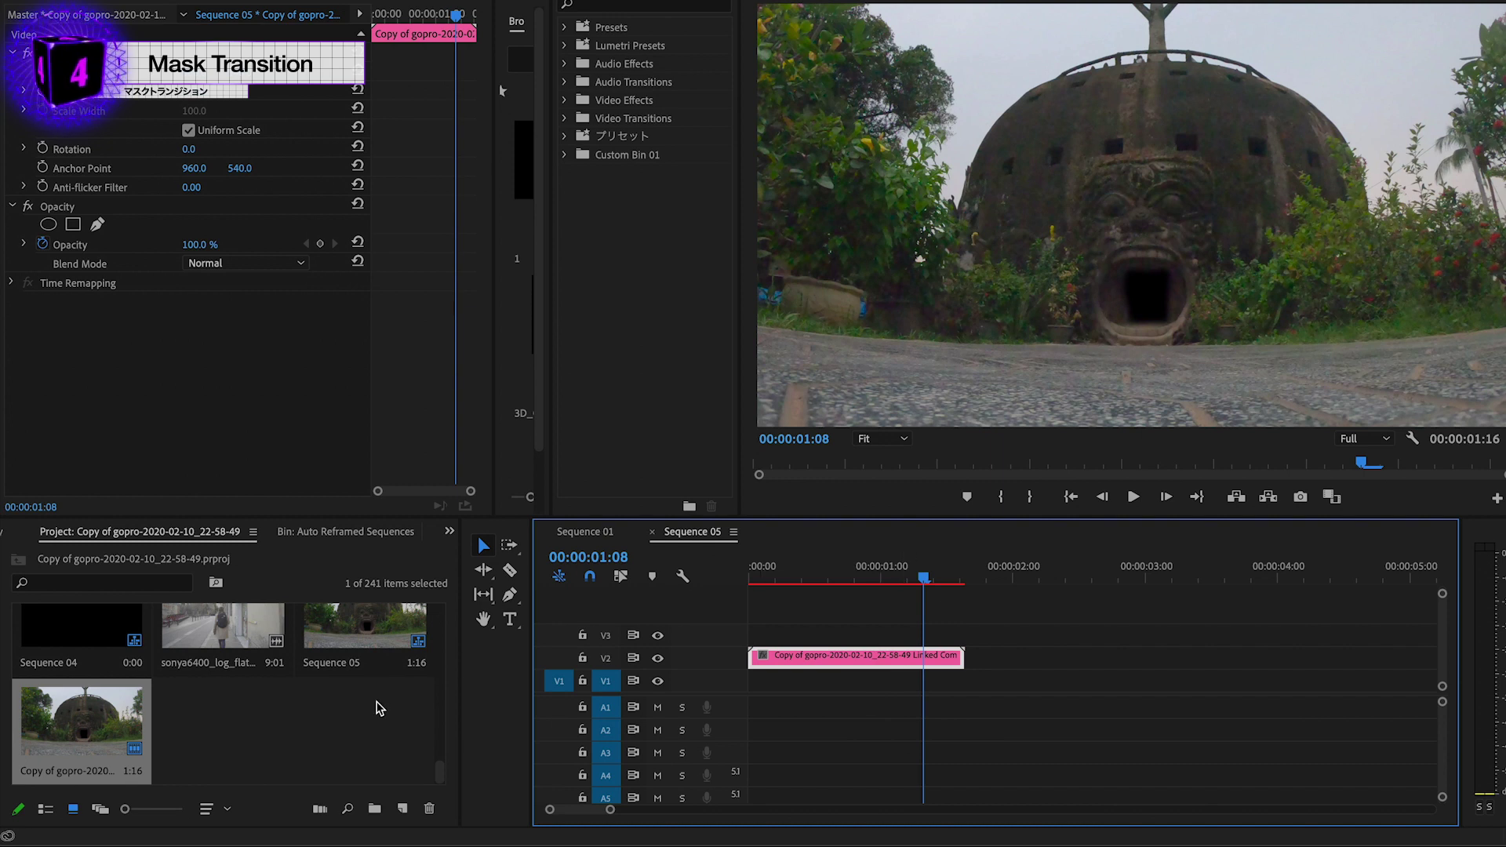
{"action": "scroll", "coordinate": [379, 708], "scroll_direction": "up", "scroll_amount": 2}
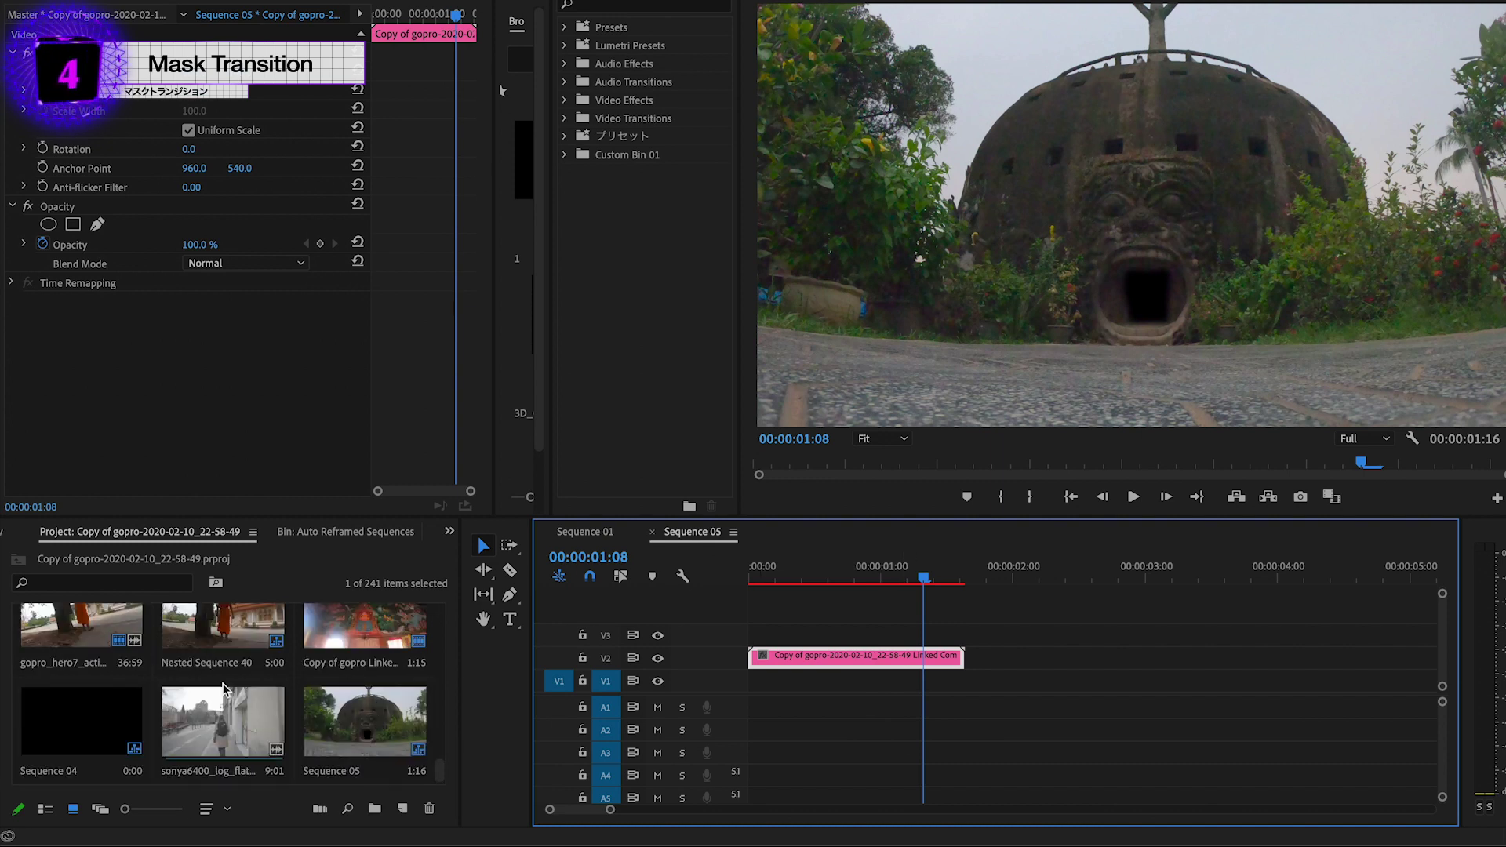
{"action": "left_click_drag", "start_coordinate": [222, 715], "coordinate": [906, 702]}
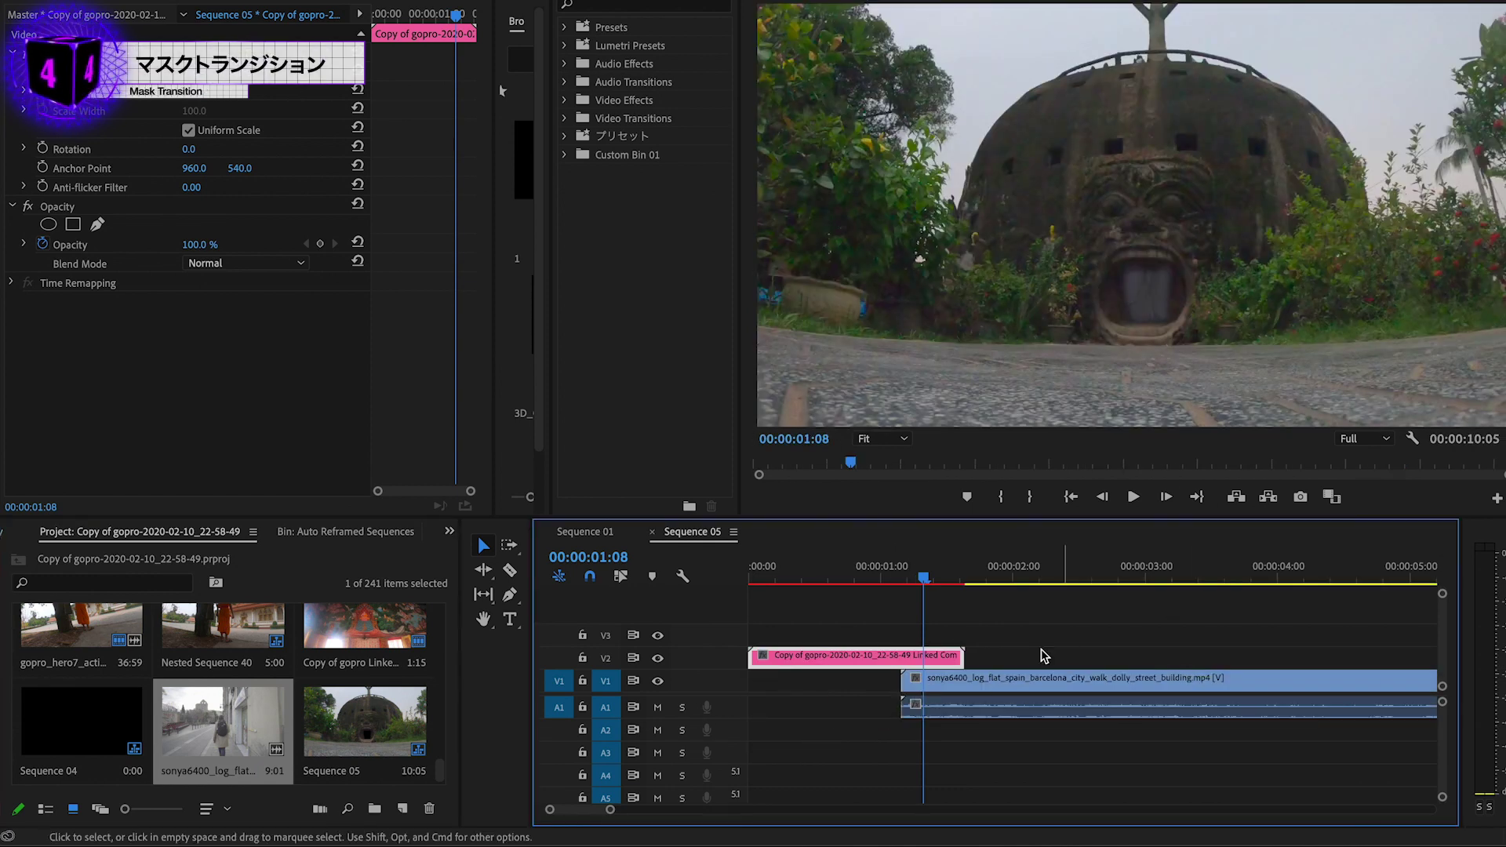
Find the Distort group's Transform effect and apply it to the linked composition clip on Video 2.
{"action": "left_click", "coordinate": [132, 183]}
{"action": "scroll", "coordinate": [450, 102], "scroll_direction": "up", "scroll_amount": 3}
{"action": "scroll", "coordinate": [450, 102], "scroll_direction": "down", "scroll_amount": 3}
{"action": "scroll", "coordinate": [462, 101], "scroll_direction": "up", "scroll_amount": 1}
{"action": "key", "text": "shift+7"}
{"action": "type", "text": "tra"}
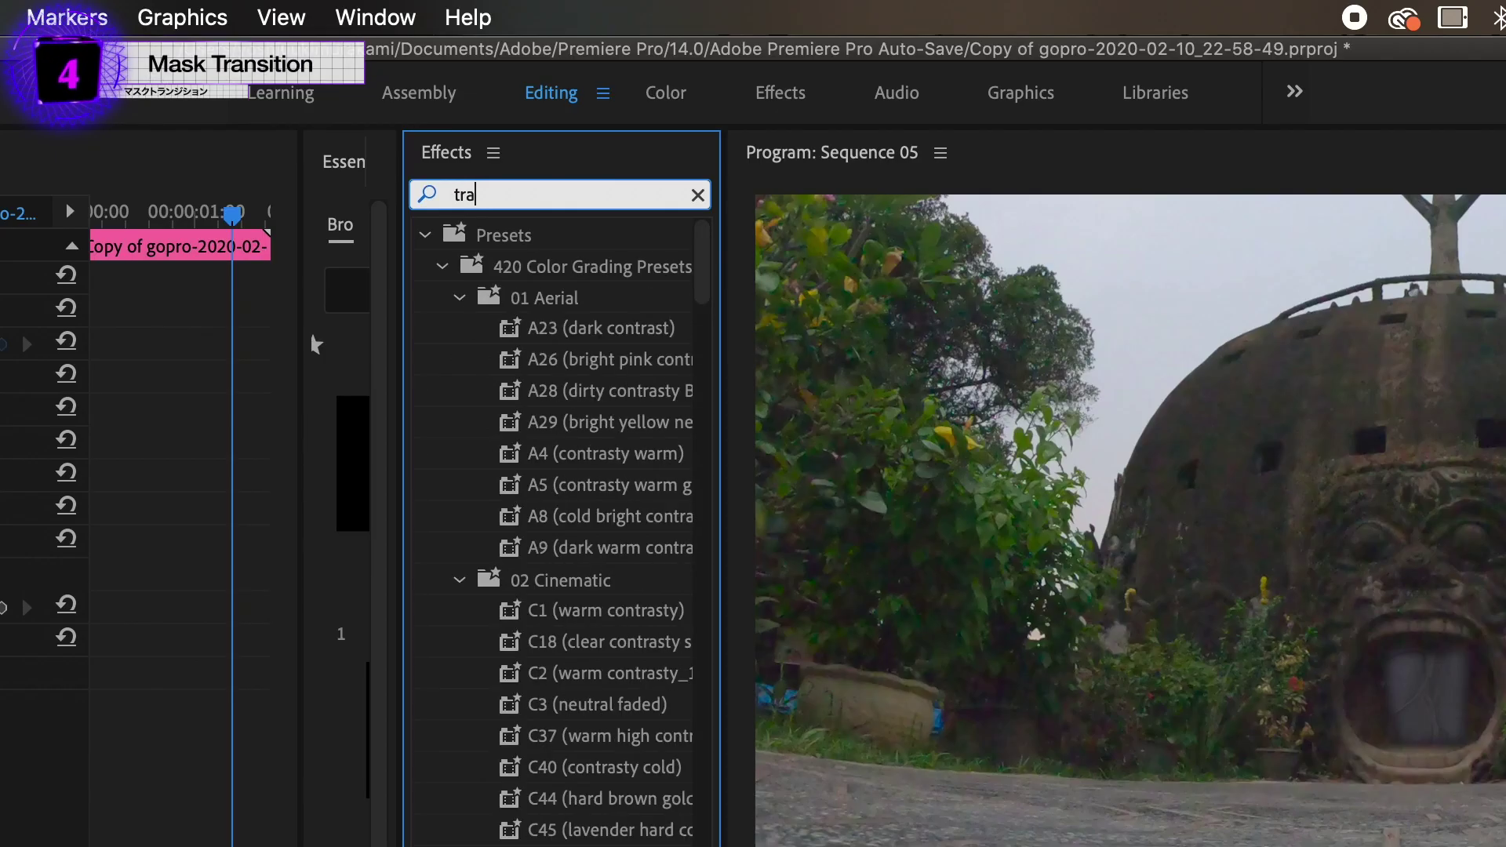
{"action": "type", "text": "nsfor"}
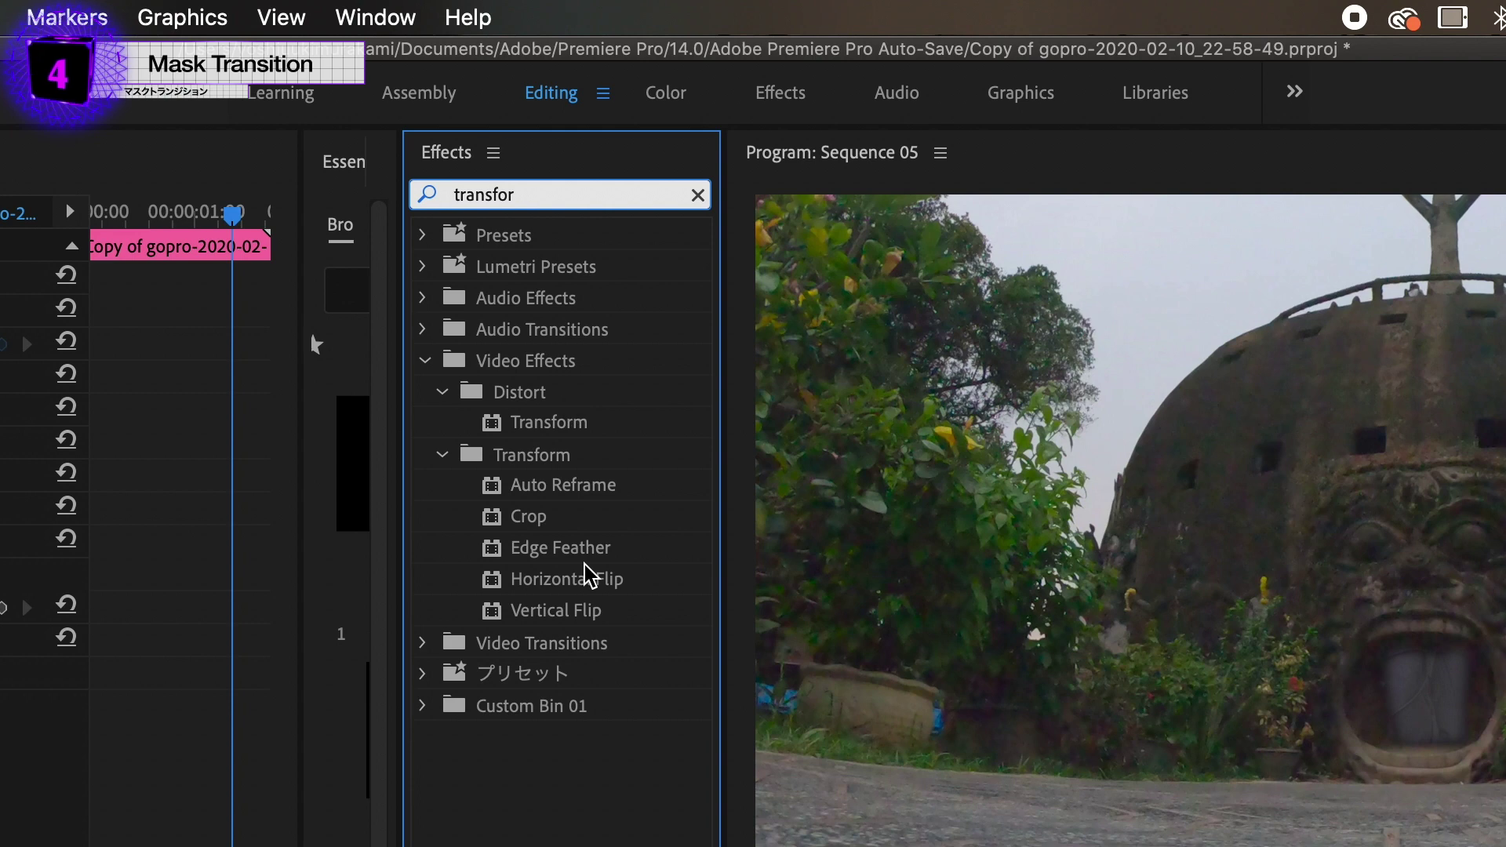
{"action": "double_click", "coordinate": [549, 423]}
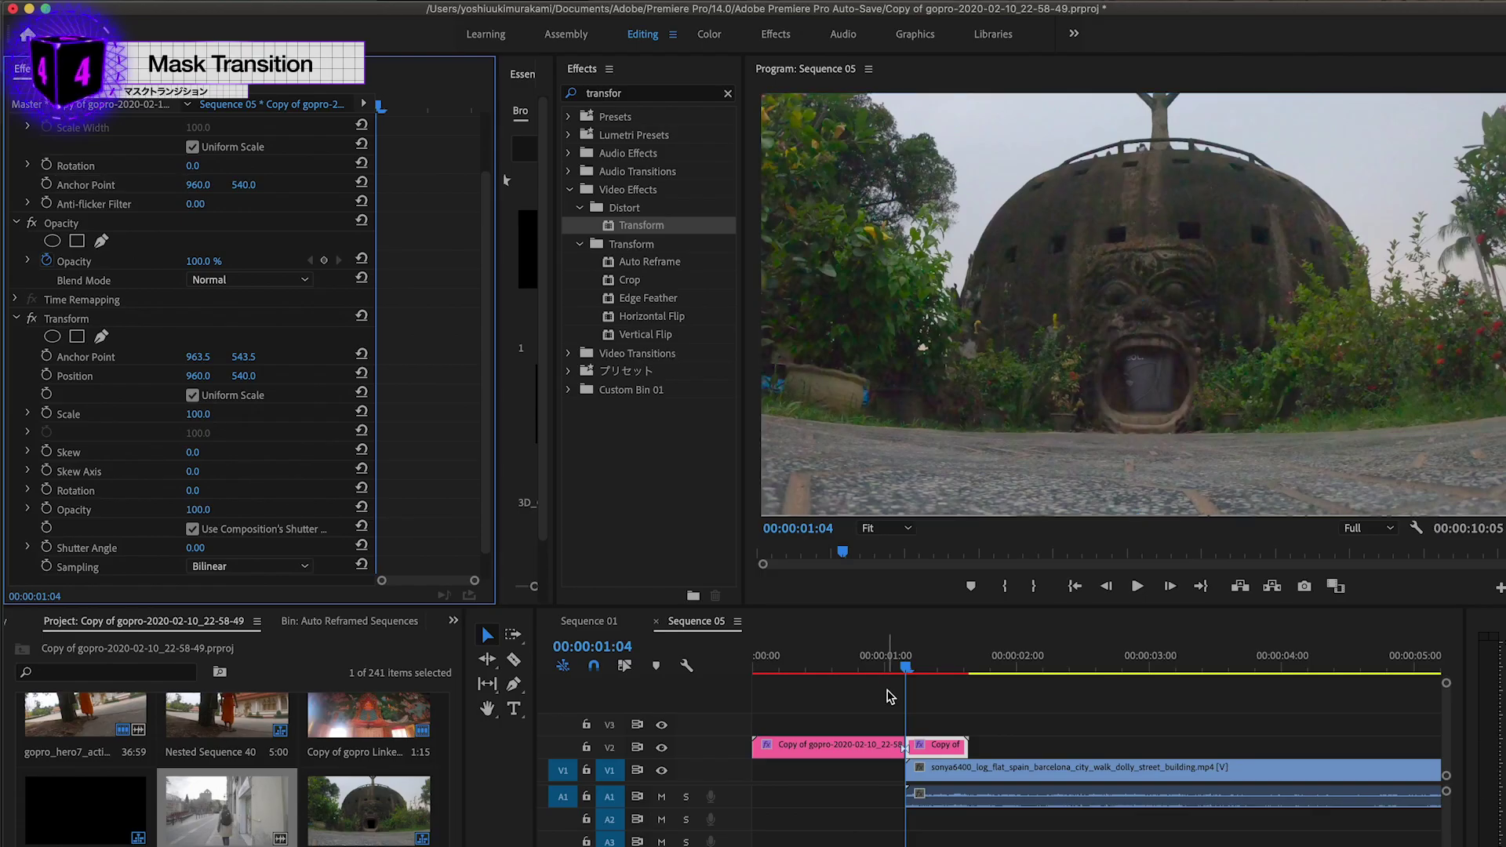
Keyframe Transform from scale 100, anchor 963.5, 674.5 at 00:00:01:04 to scale 605, anchor 963.5, 734.5 at 00:00:01:11, with position 960, 675.
{"action": "scroll", "coordinate": [269, 493], "scroll_direction": "down", "scroll_amount": 1}
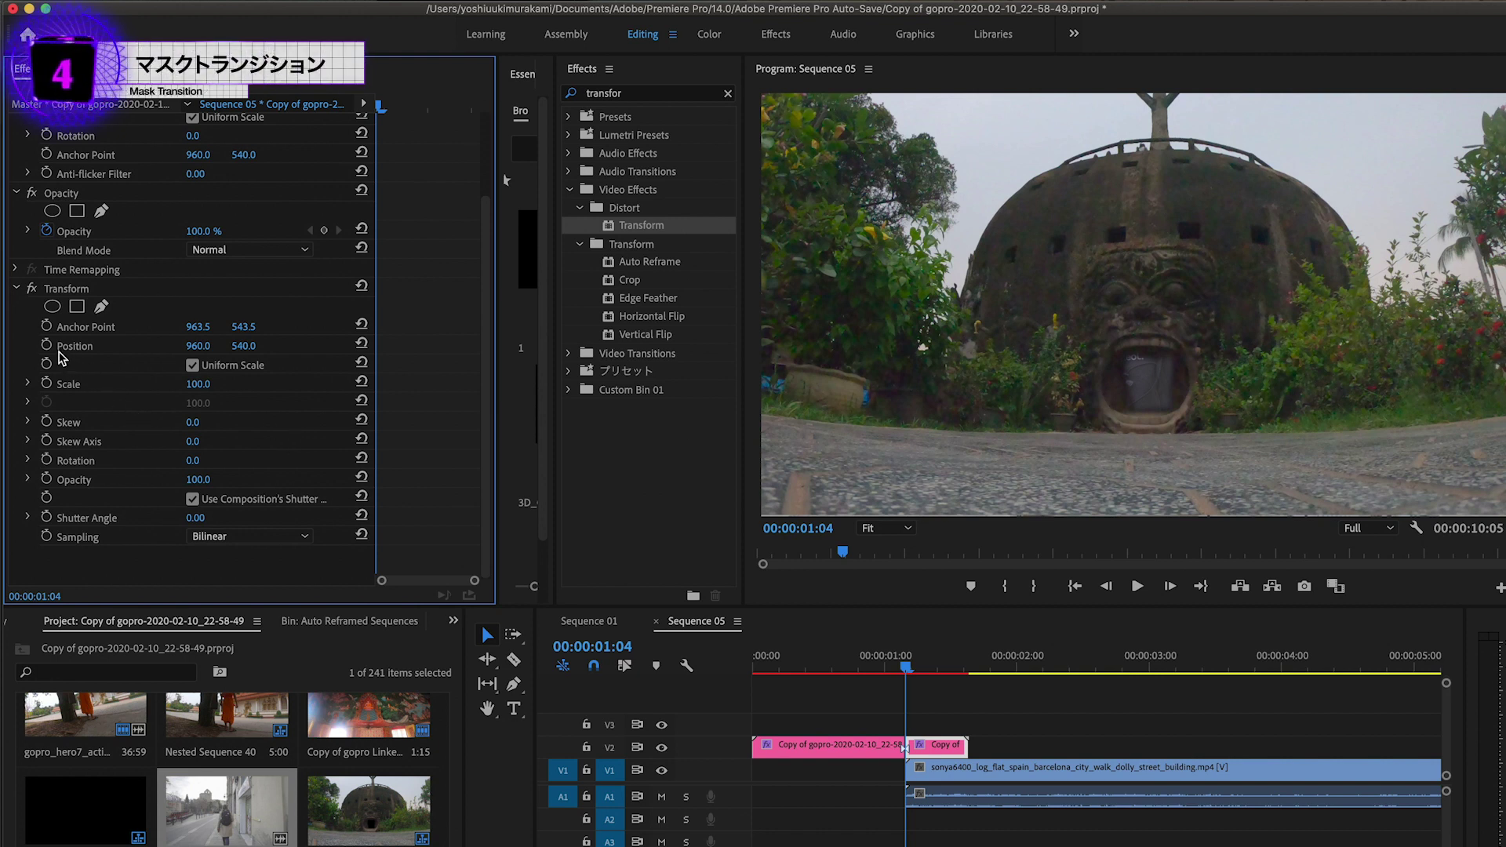
{"action": "left_click", "coordinate": [49, 326]}
{"action": "left_click_drag", "start_coordinate": [243, 326], "coordinate": [298, 346]}
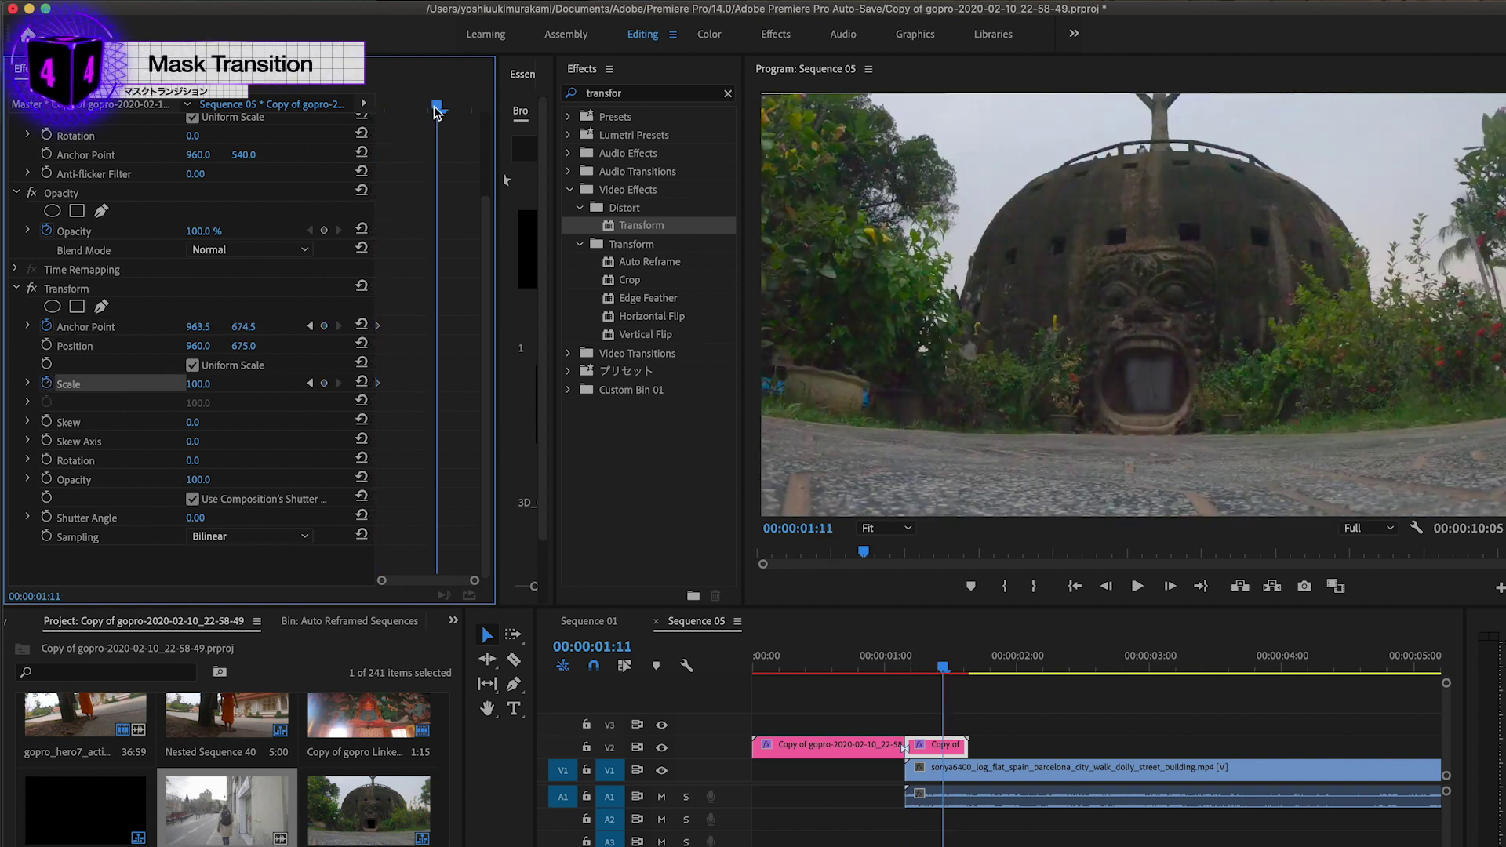
{"action": "left_click_drag", "start_coordinate": [200, 384], "coordinate": [297, 327]}
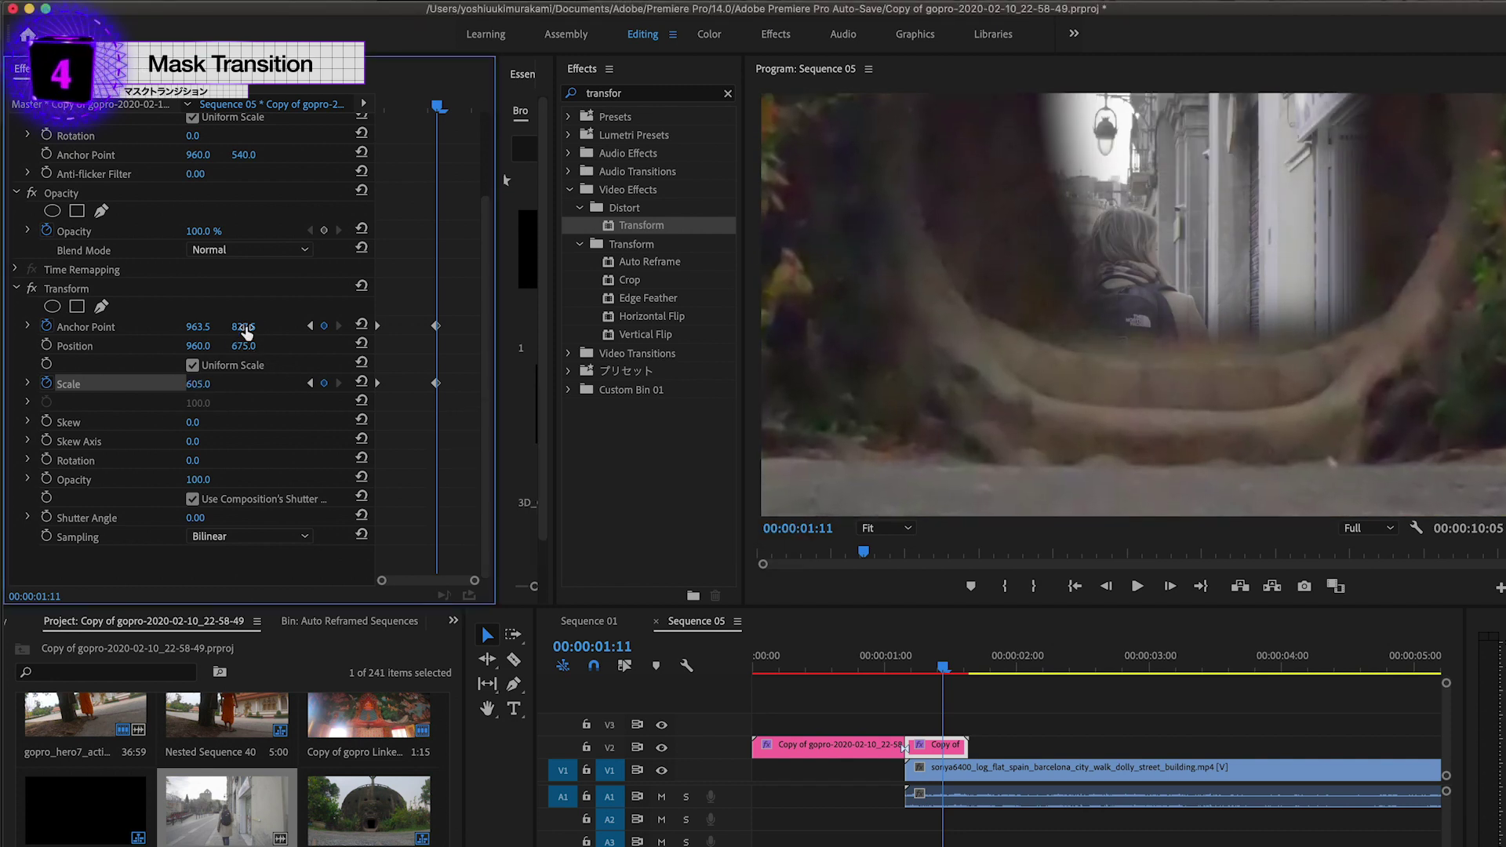
{"action": "left_click_drag", "start_coordinate": [251, 328], "coordinate": [294, 332]}
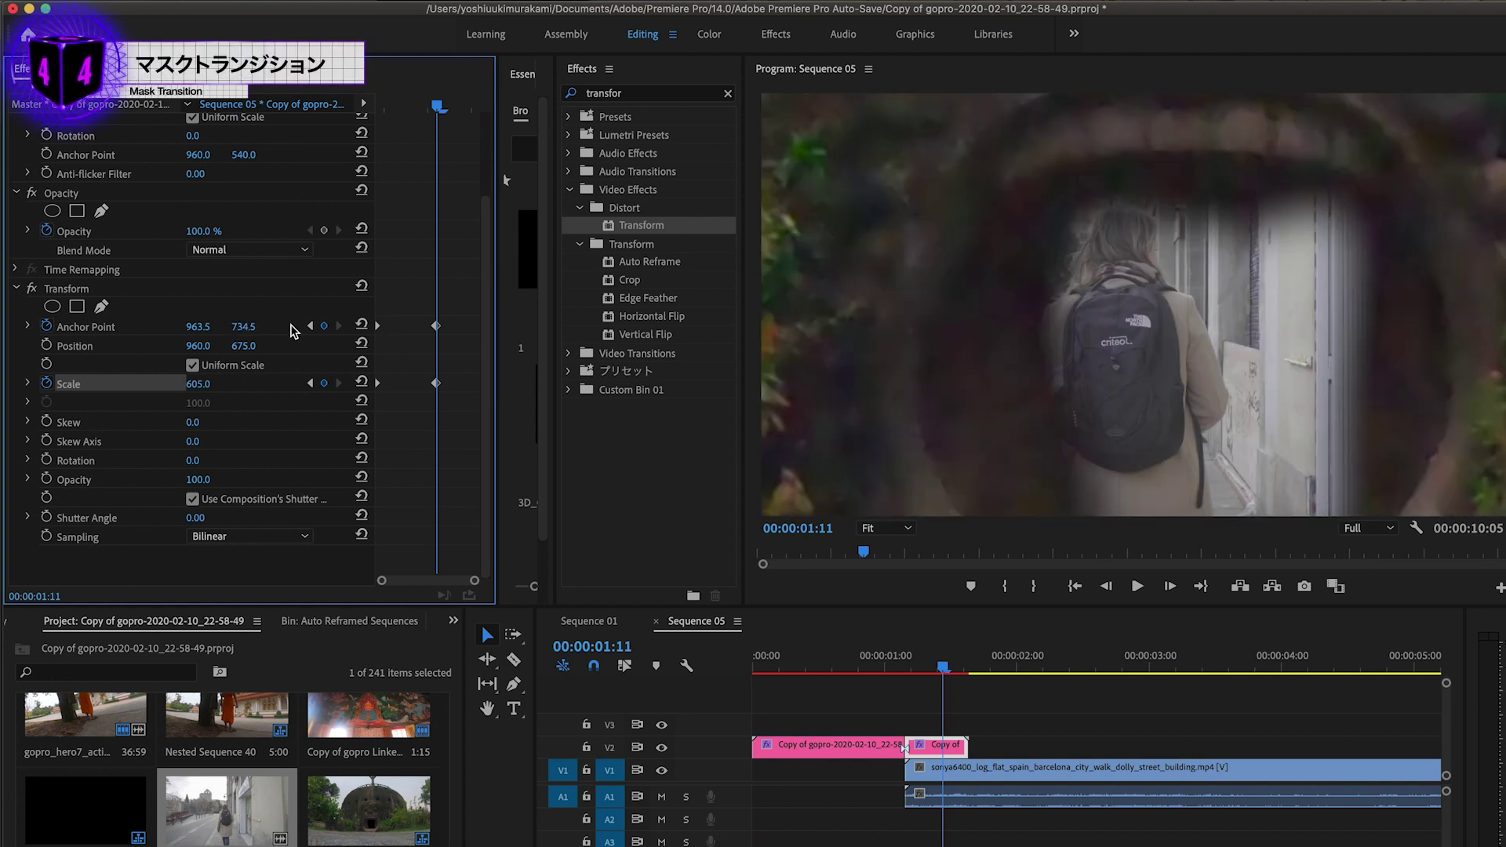
Apply easing to the start and end keyframes of the Transform anchor point and scale.
{"action": "mouse_move", "coordinate": [420, 101]}
{"action": "left_mouse_down"}
{"action": "mouse_move", "coordinate": [386, 105]}
{"action": "mouse_move", "coordinate": [465, 117]}
{"action": "mouse_move", "coordinate": [425, 127]}
{"action": "left_mouse_up"}
{"action": "left_click_drag", "start_coordinate": [419, 307], "coordinate": [327, 295]}
{"action": "right_click", "coordinate": [437, 325]}
{"action": "left_click", "coordinate": [698, 573]}
{"action": "right_click", "coordinate": [377, 326]}
{"action": "mouse_move", "coordinate": [471, 480]}
{"action": "left_click", "coordinate": [680, 589]}
Lengthen the start keyframe handles in the Transform scale and anchor point graphs so the zoom accelerates late, and play it back.
{"action": "left_click", "coordinate": [27, 384]}
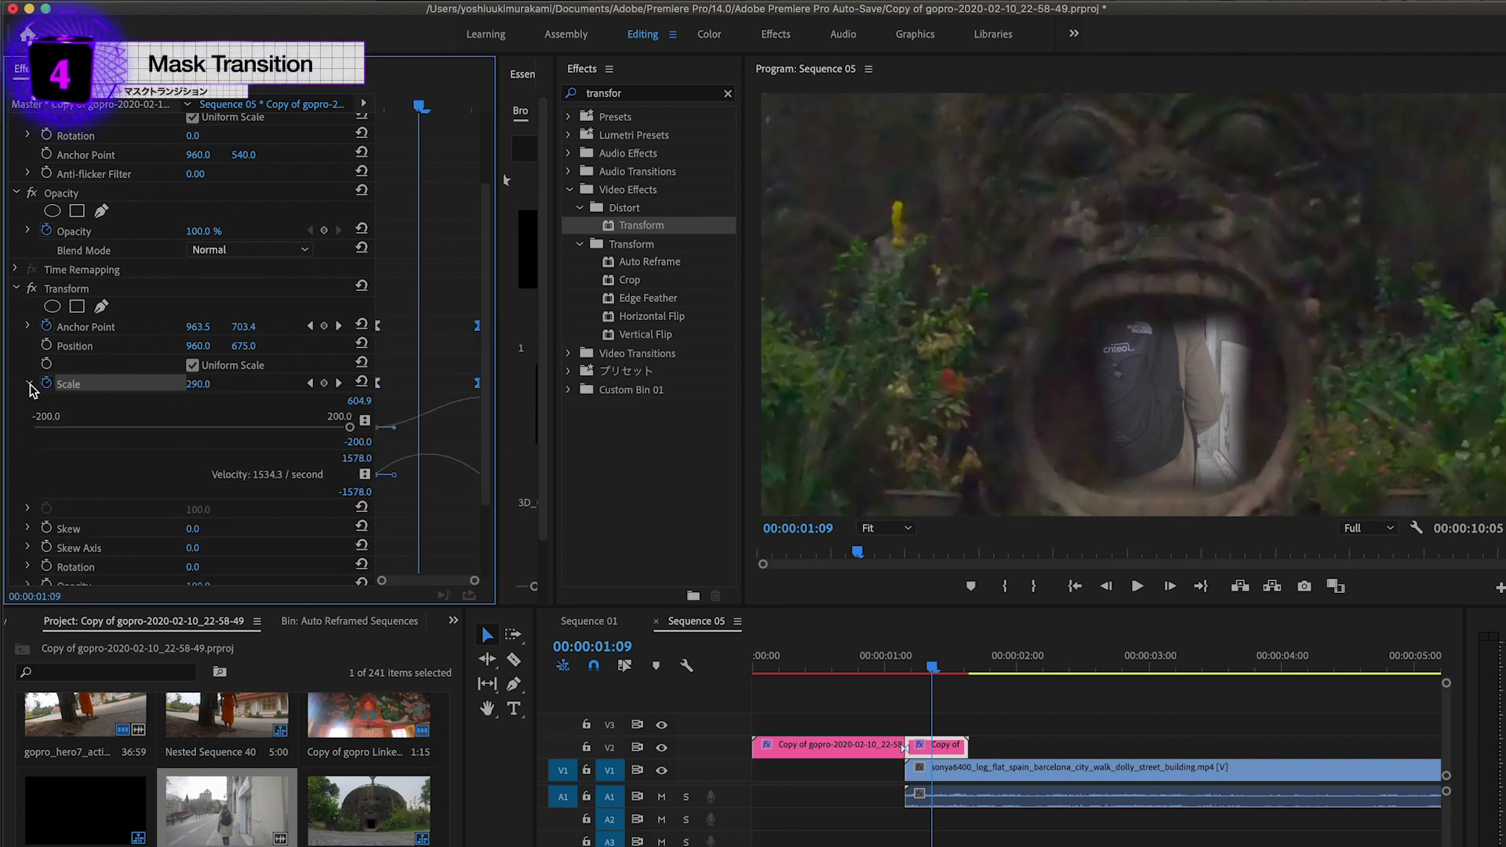
{"action": "left_click", "coordinate": [28, 326]}
{"action": "left_click_drag", "start_coordinate": [407, 484], "coordinate": [440, 484]}
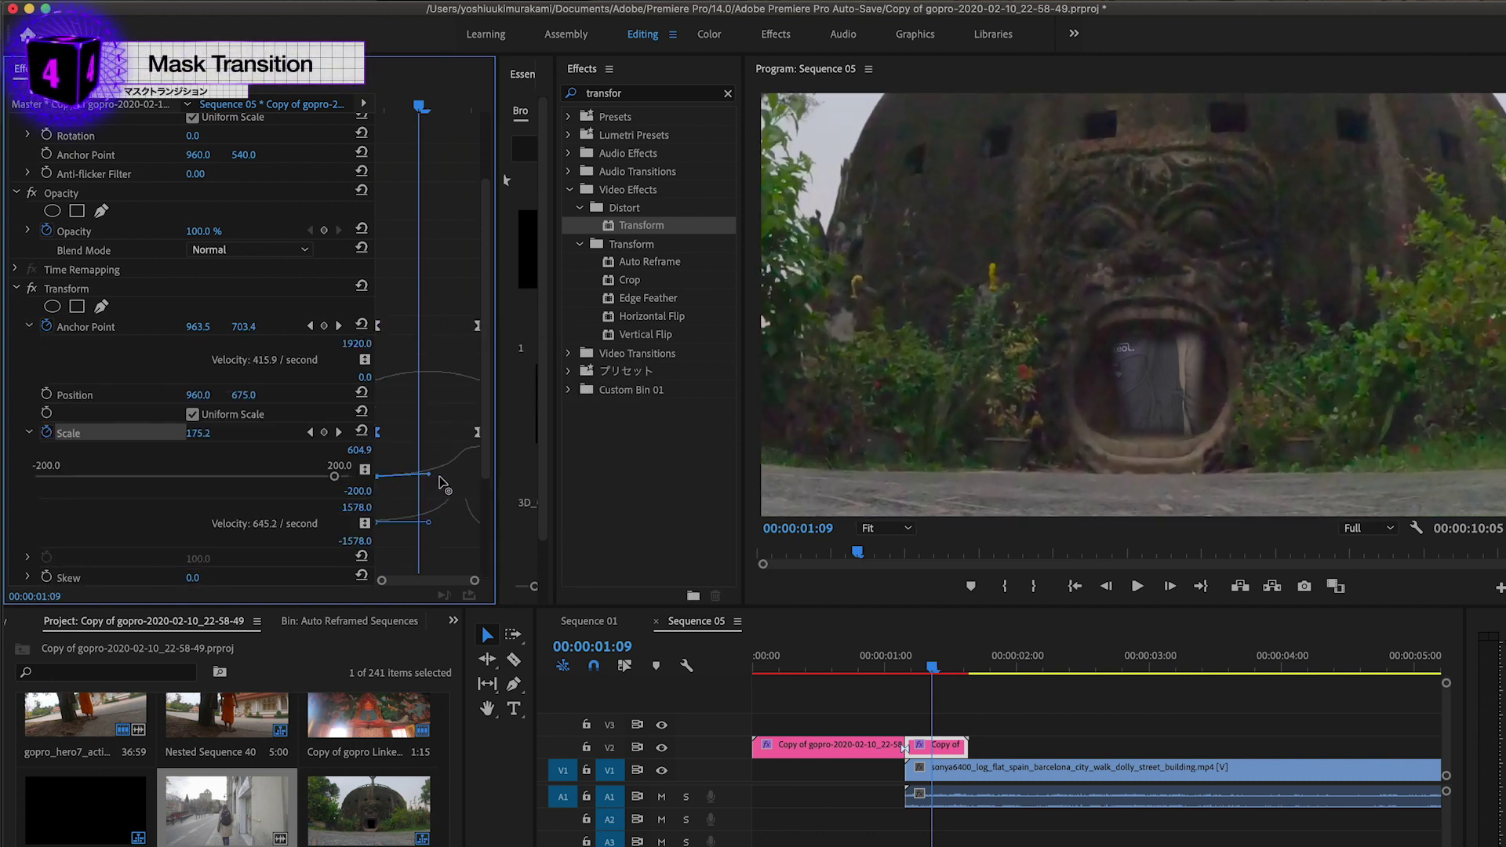
{"action": "left_click_drag", "start_coordinate": [402, 383], "coordinate": [429, 381]}
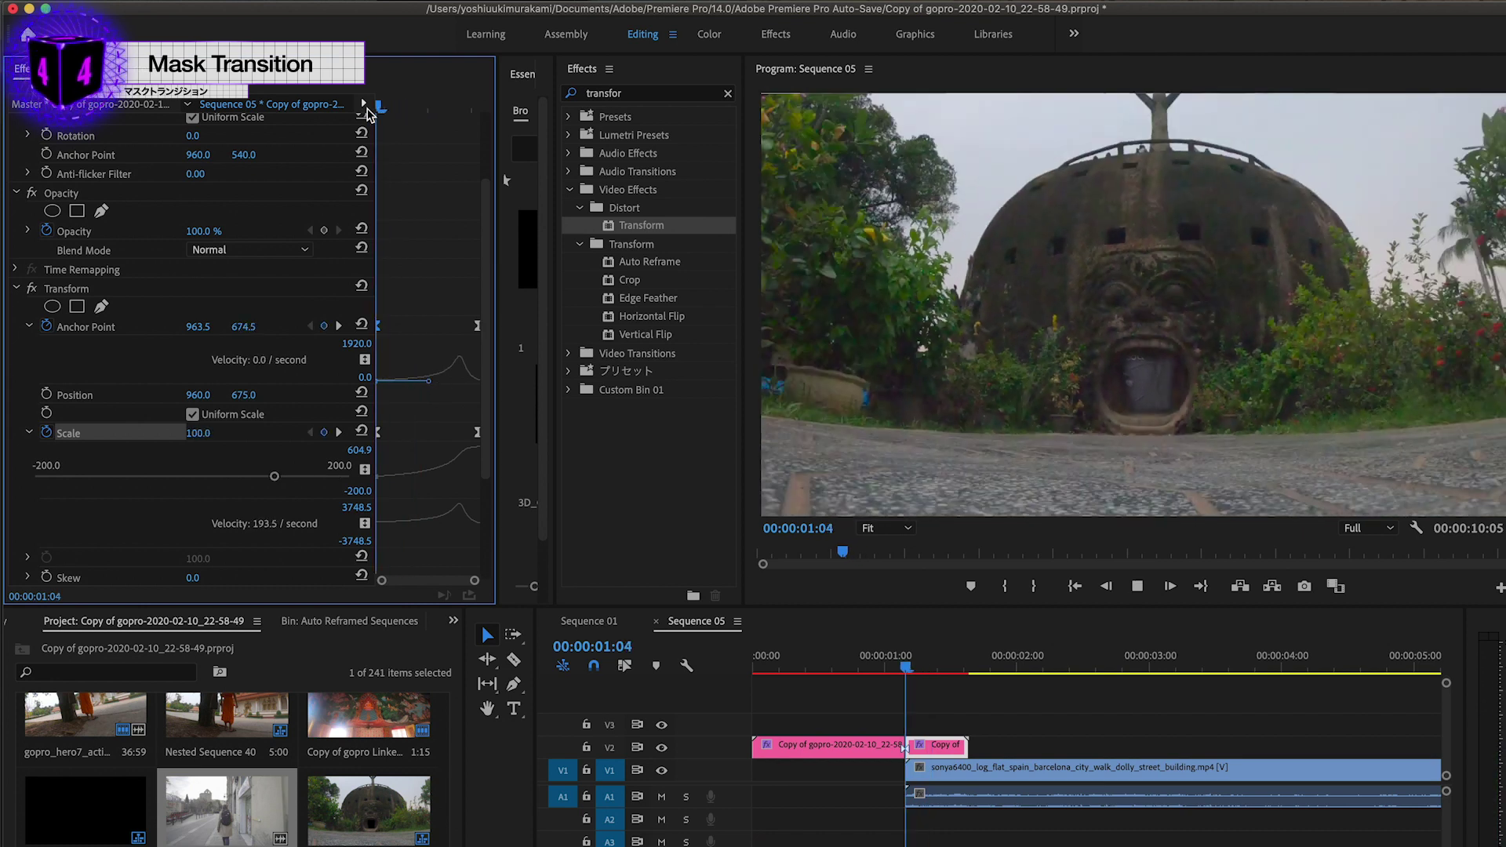
{"action": "key", "text": "space"}
{"action": "mouse_move", "coordinate": [910, 668]}
{"action": "left_mouse_down"}
{"action": "mouse_move", "coordinate": [998, 668]}
{"action": "mouse_move", "coordinate": [898, 679]}
{"action": "left_mouse_up"}
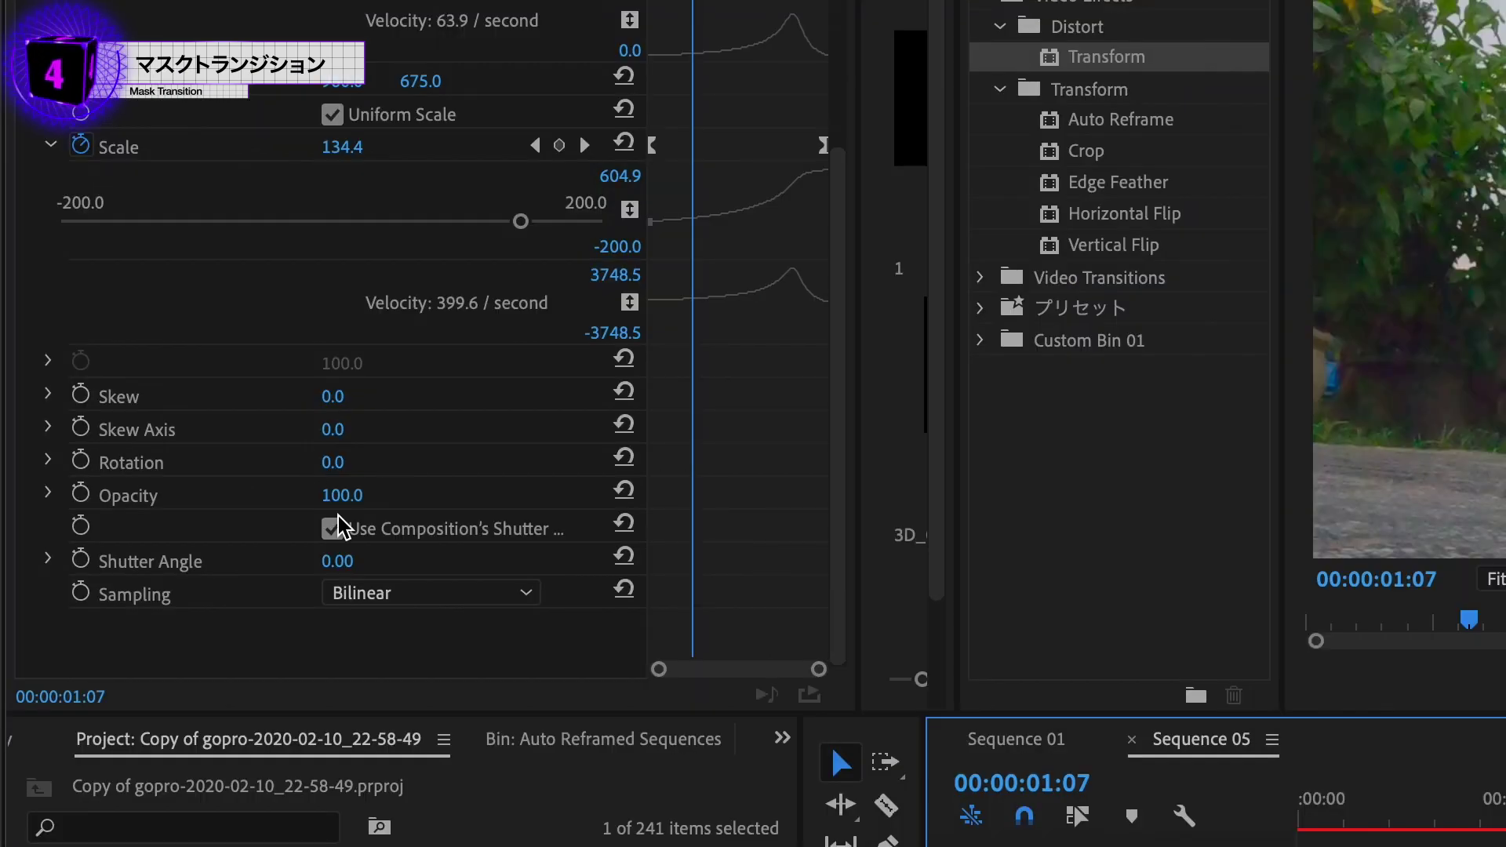
Set the Transform shutter angle to 360, turn off Use Composition's Shutter Angle, and scrub through the motion-blurred zoom.
{"action": "left_click_drag", "start_coordinate": [335, 561], "coordinate": [618, 561]}
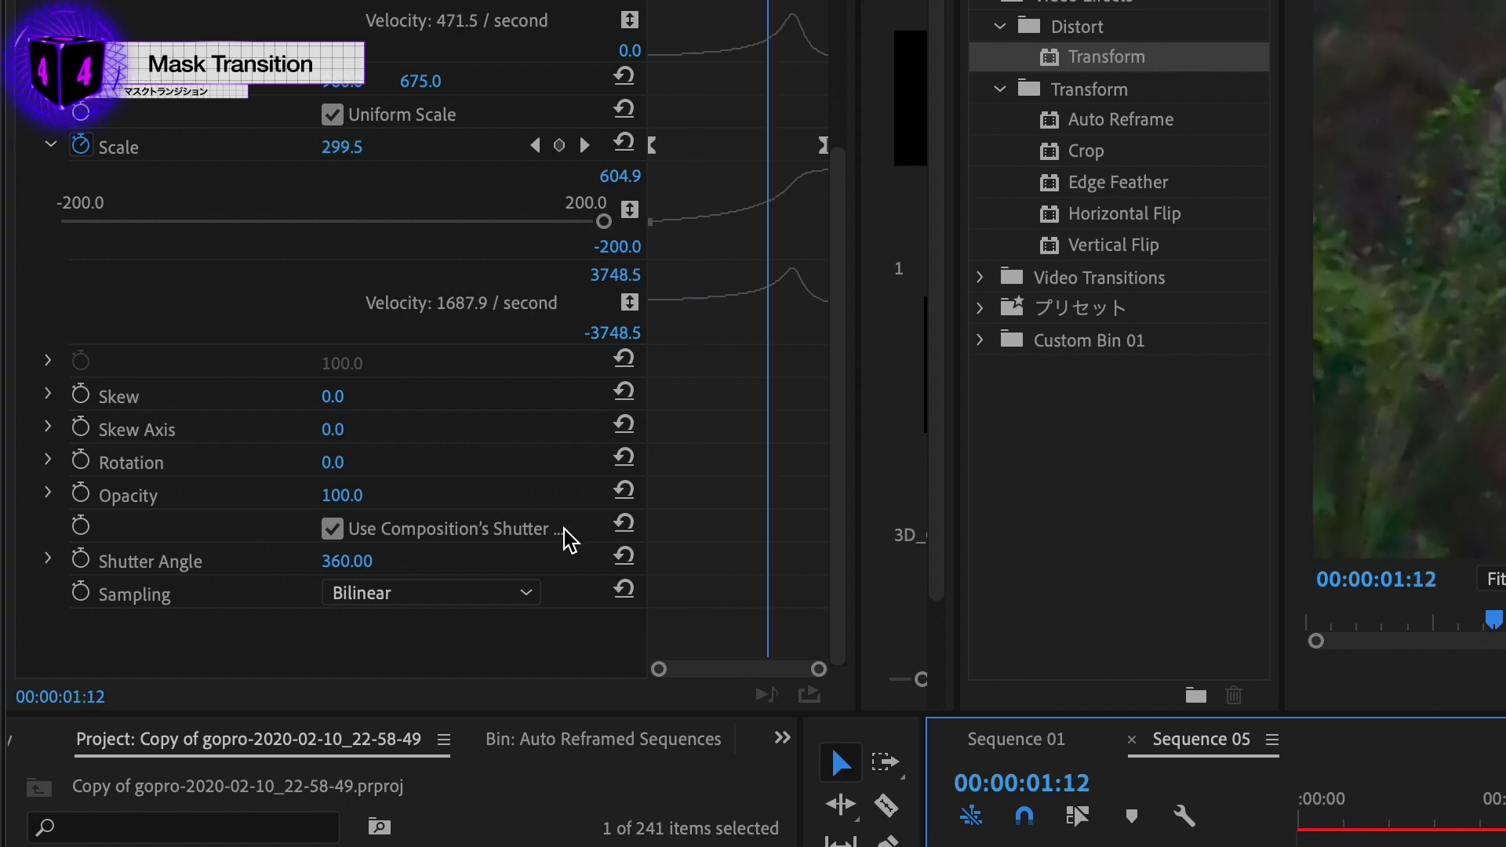
{"action": "left_click", "coordinate": [332, 529]}
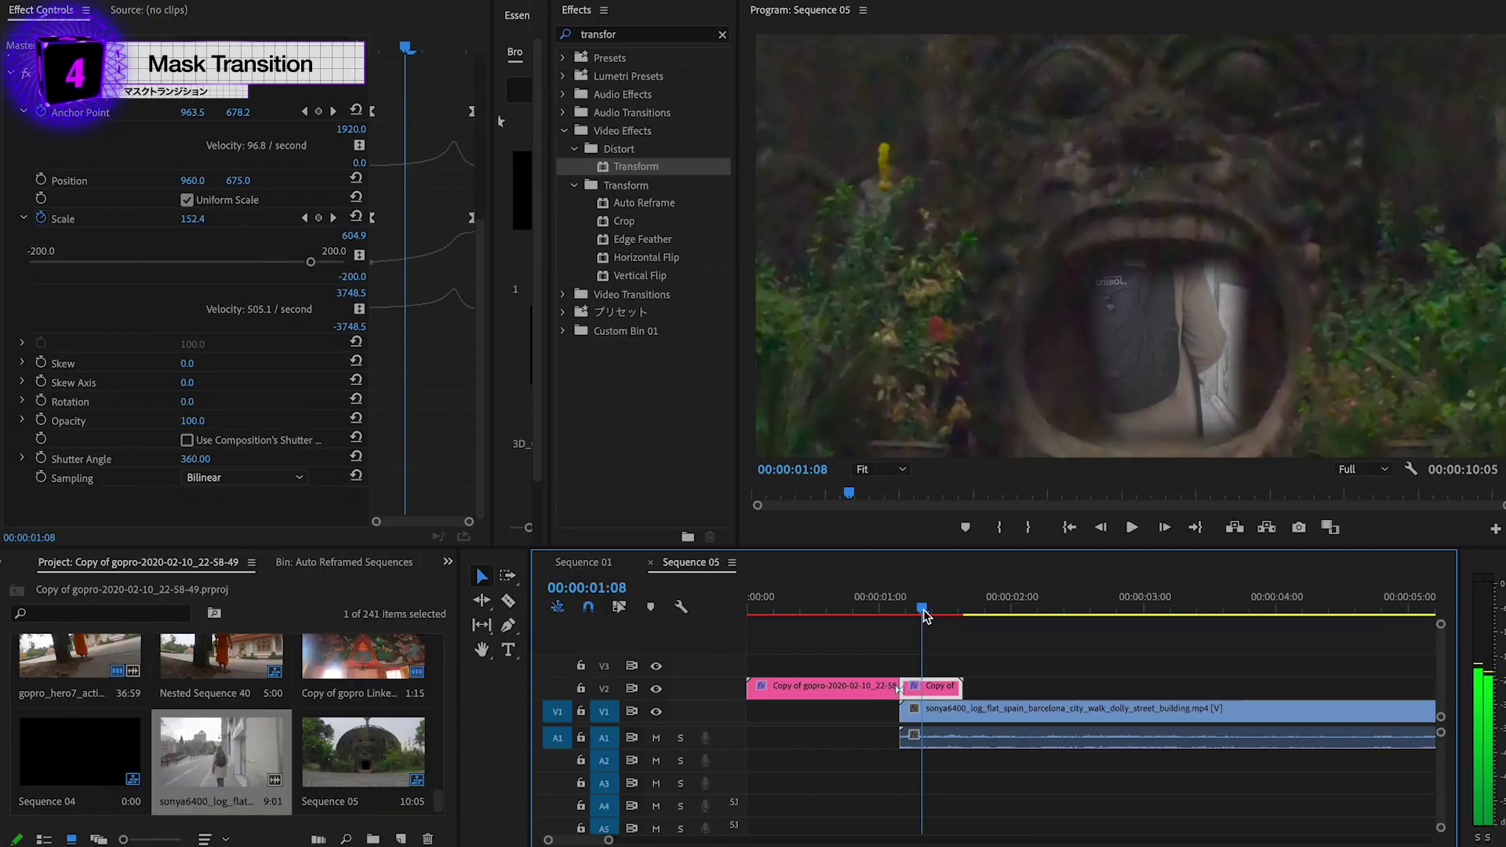
{"action": "mouse_move", "coordinate": [924, 616]}
{"action": "left_mouse_down"}
{"action": "mouse_move", "coordinate": [953, 619]}
{"action": "mouse_move", "coordinate": [891, 615]}
{"action": "mouse_move", "coordinate": [931, 616]}
{"action": "mouse_move", "coordinate": [912, 625]}
{"action": "left_mouse_up"}
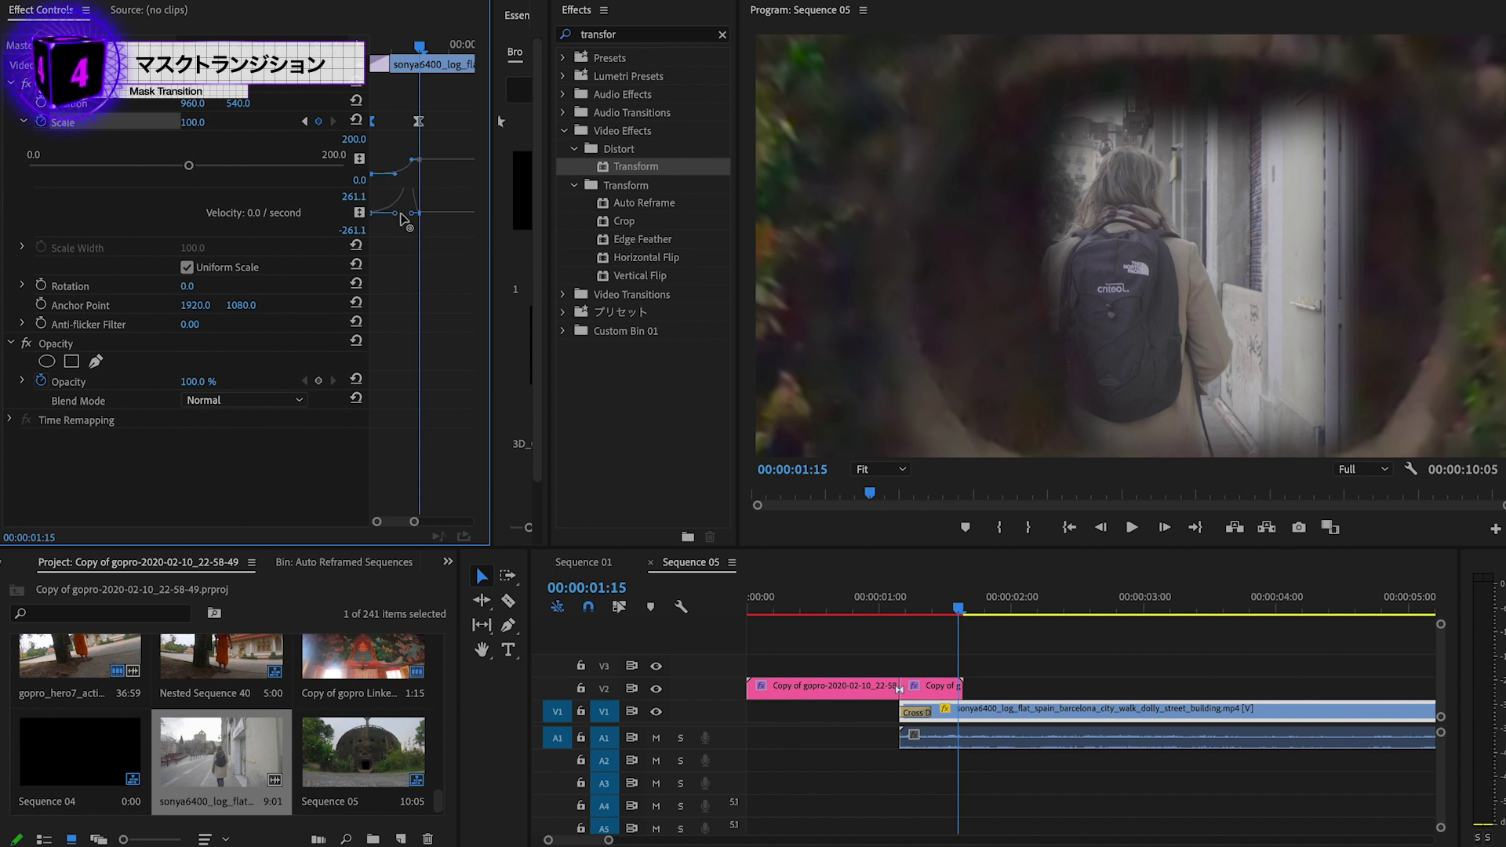
Scrub through the finished mask transition in Sequence 05 and the street clips around Nested Sequence 18 in Sequence 01.
{"action": "left_click_drag", "start_coordinate": [958, 616], "coordinate": [961, 653]}
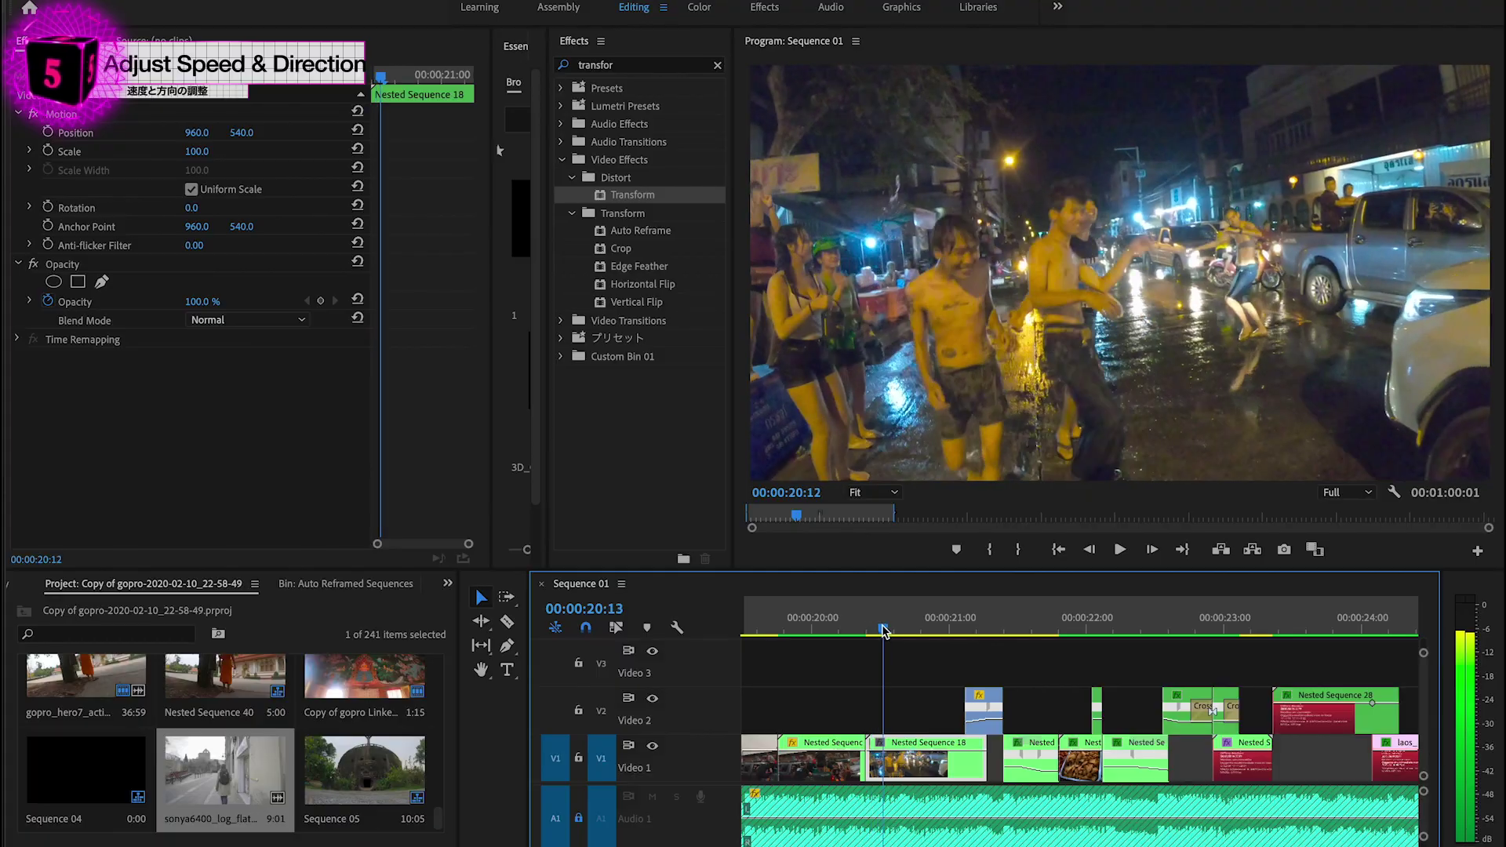
{"action": "left_click_drag", "start_coordinate": [884, 632], "coordinate": [1008, 657]}
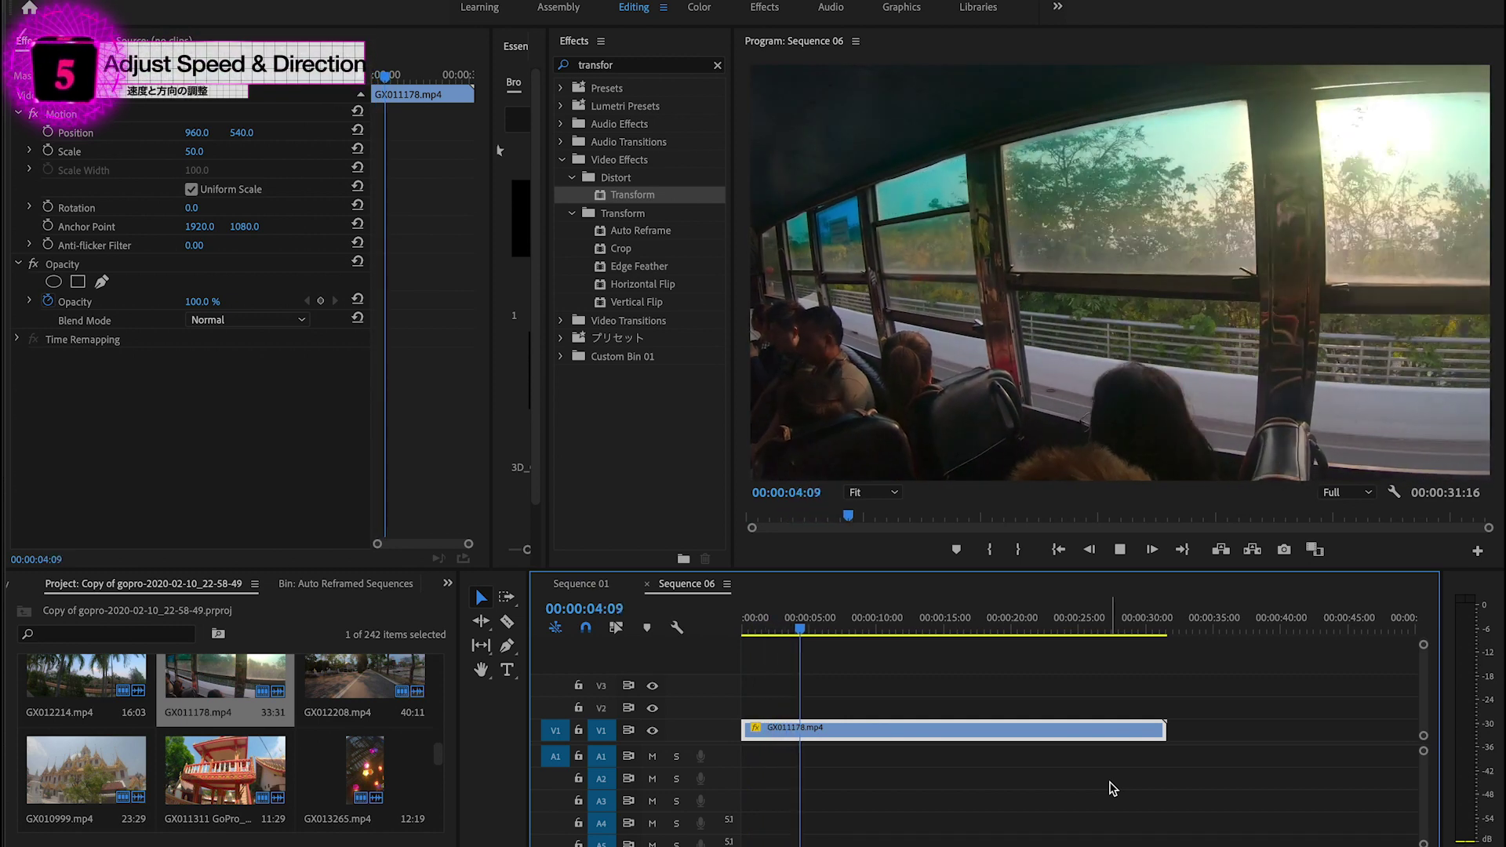
Scrub through the GX011178.mp4 bus clip, extend its end to 00:00:08:05, and enlarge the Video 1 track.
{"action": "left_click", "coordinate": [1020, 634]}
{"action": "left_click_drag", "start_coordinate": [1019, 633], "coordinate": [1063, 647]}
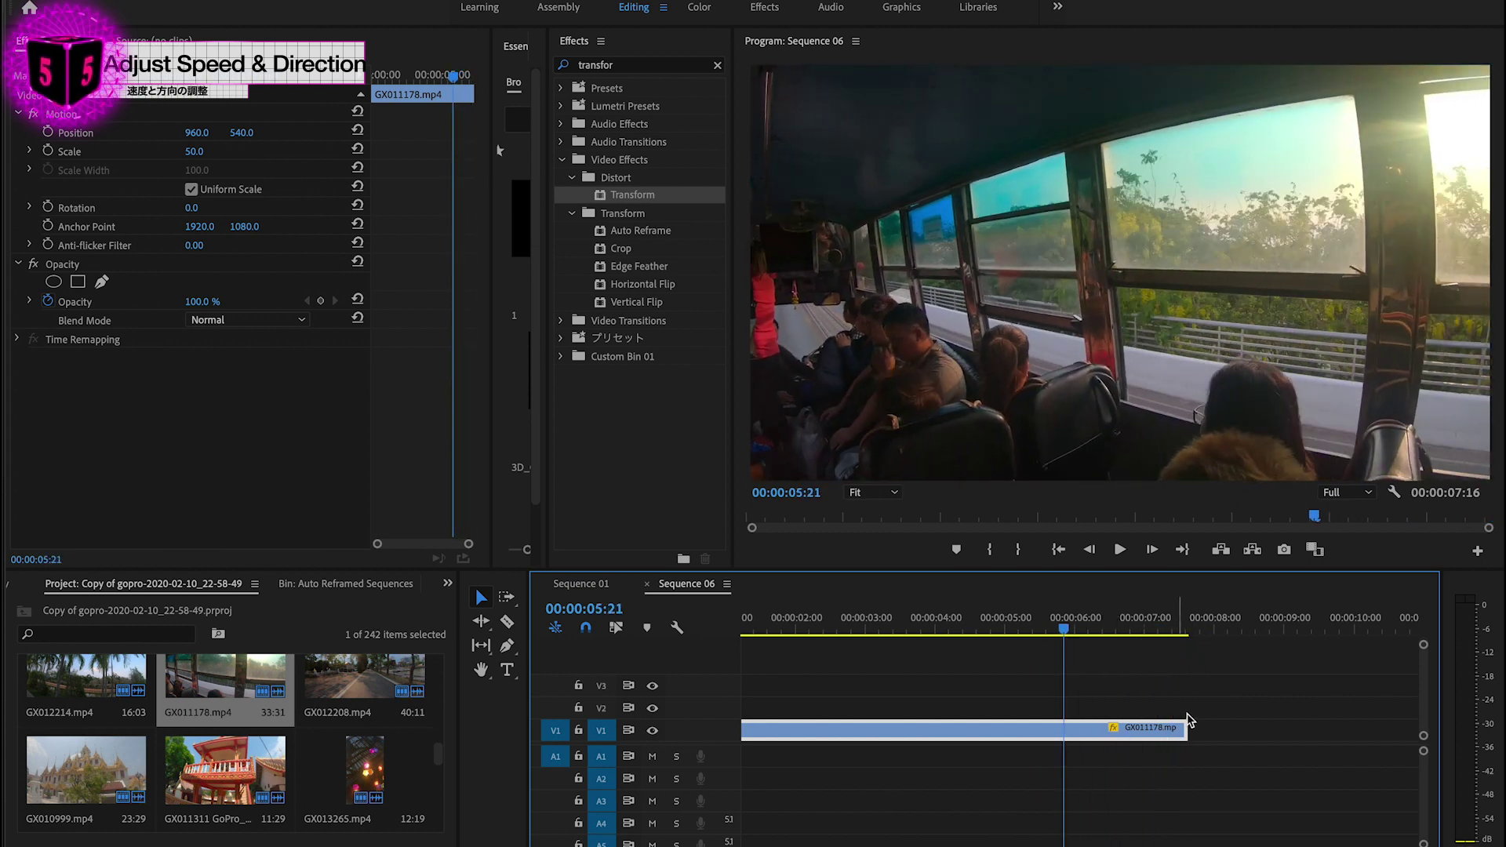
{"action": "left_click_drag", "start_coordinate": [1184, 730], "coordinate": [1226, 730]}
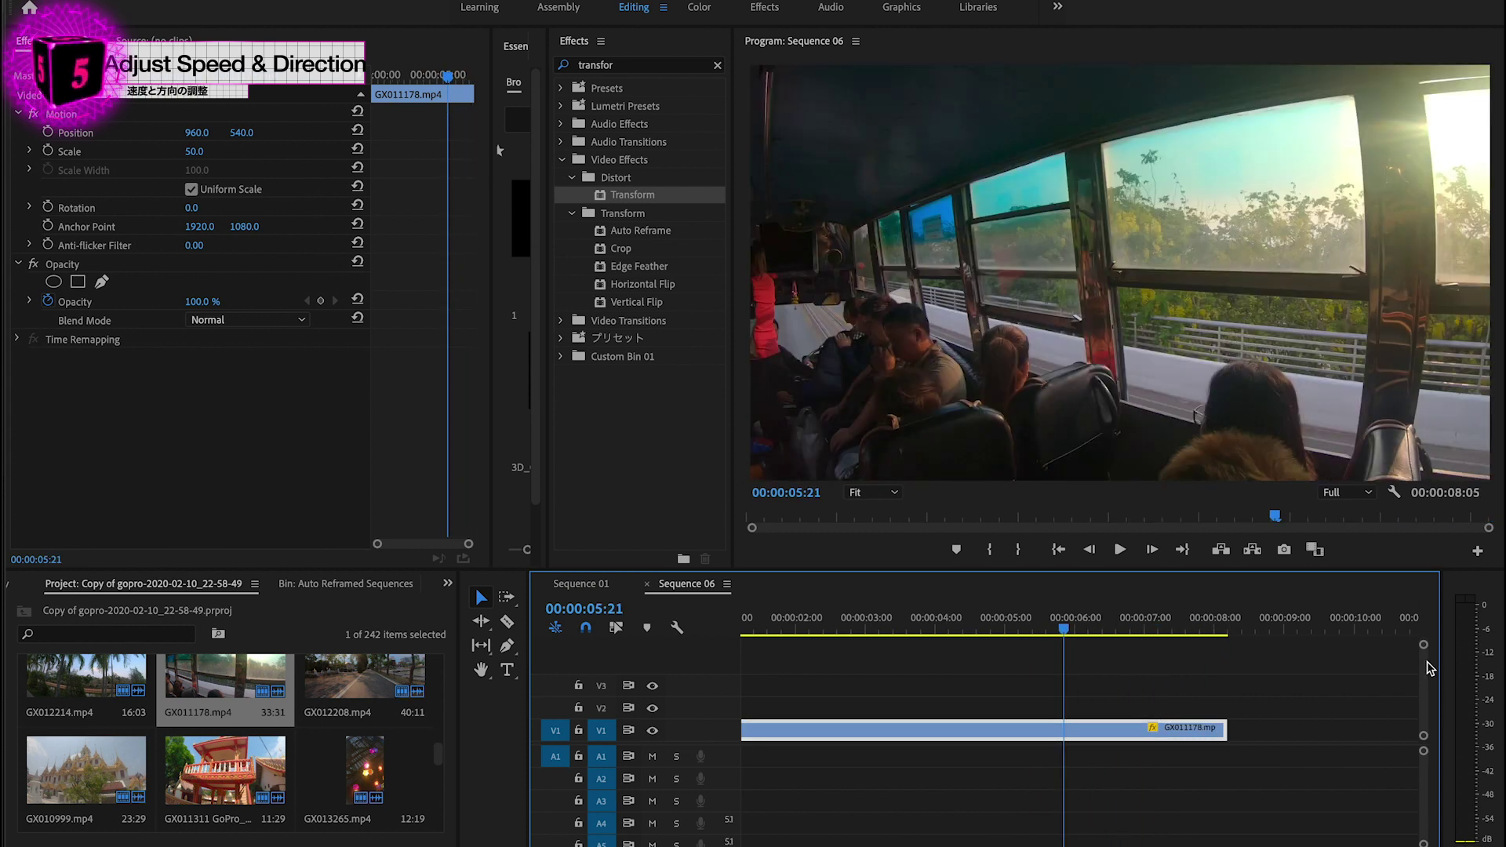
{"action": "left_click_drag", "start_coordinate": [1424, 649], "coordinate": [1423, 651]}
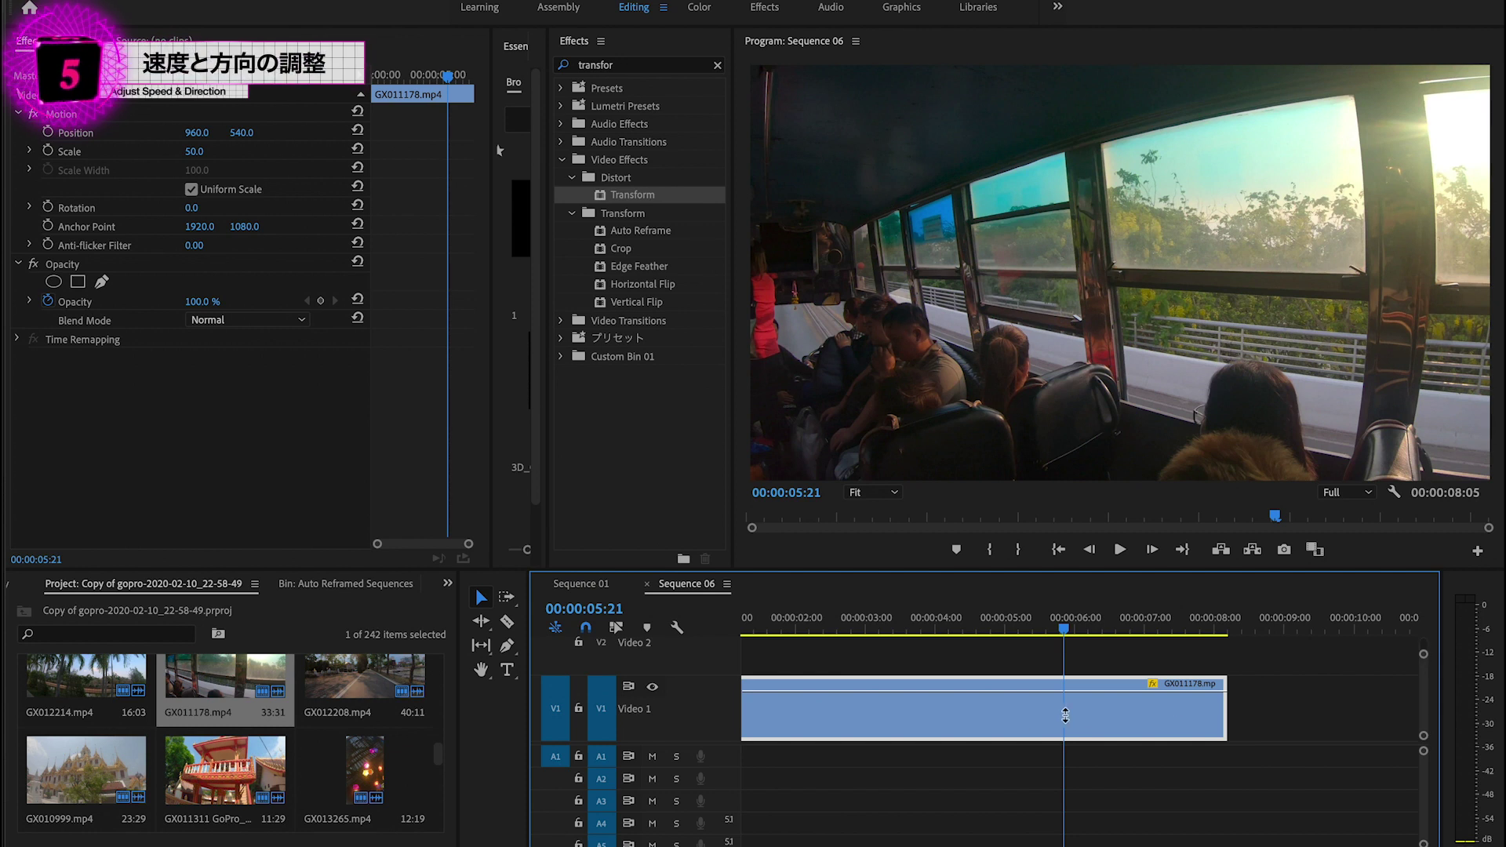
Show the Time Remapping Speed keyframes on the GX011178.mp4 clip.
{"action": "right_click", "coordinate": [951, 726]}
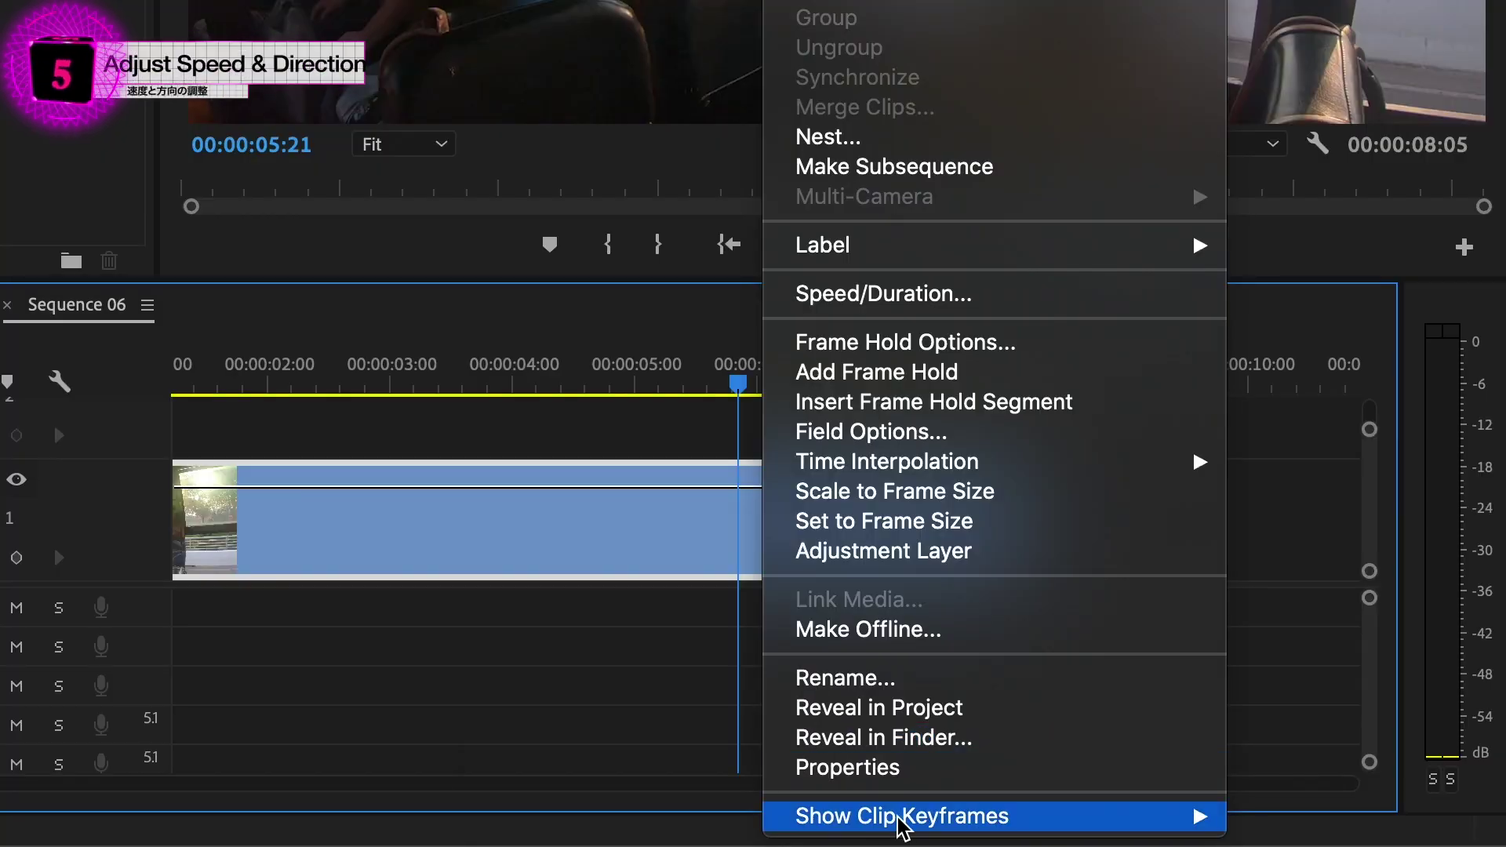
{"action": "mouse_move", "coordinate": [983, 846]}
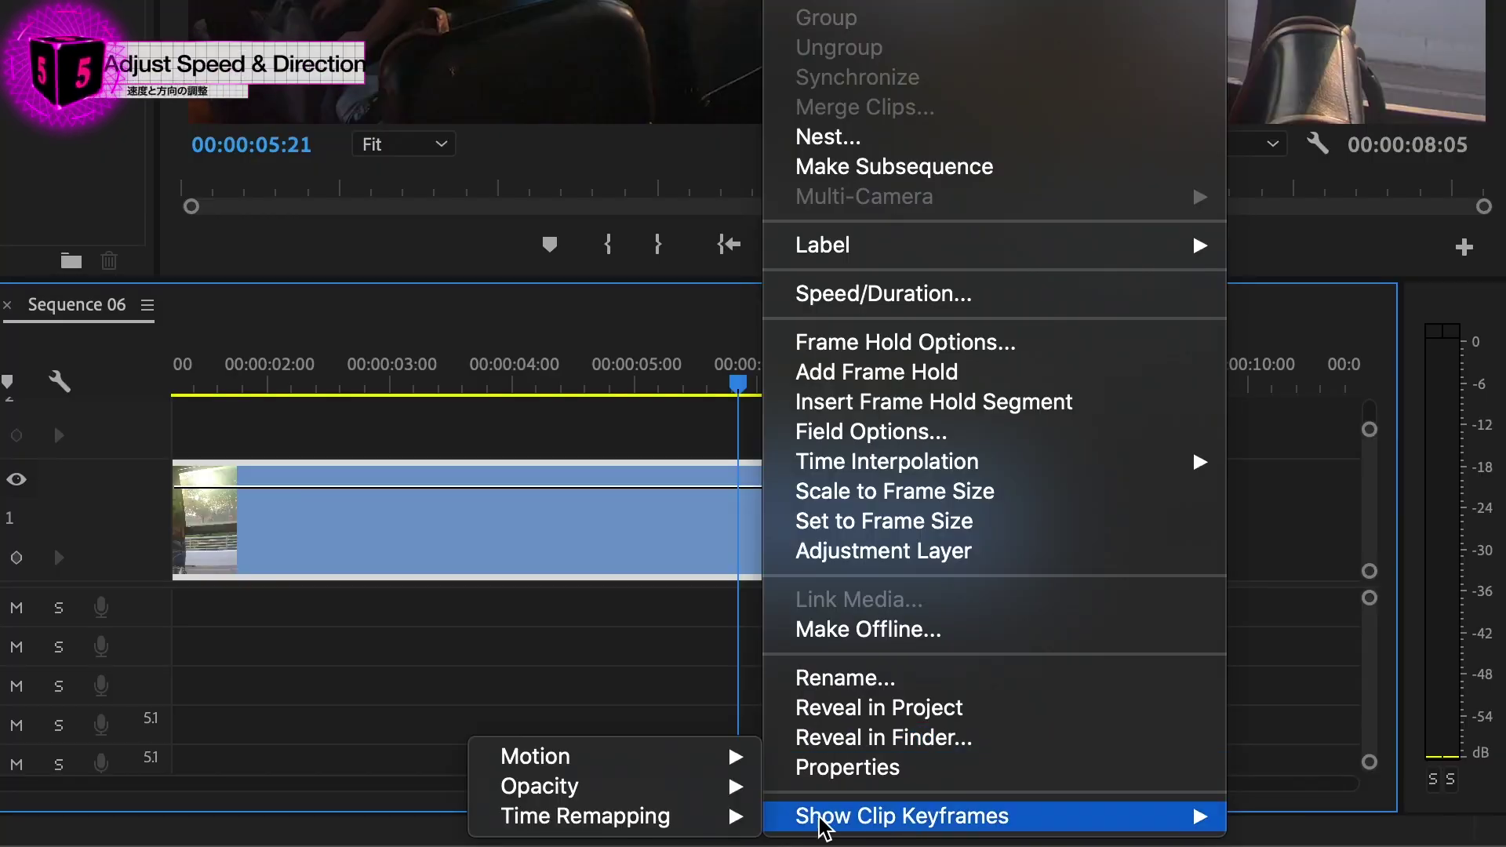
{"action": "mouse_move", "coordinate": [669, 824]}
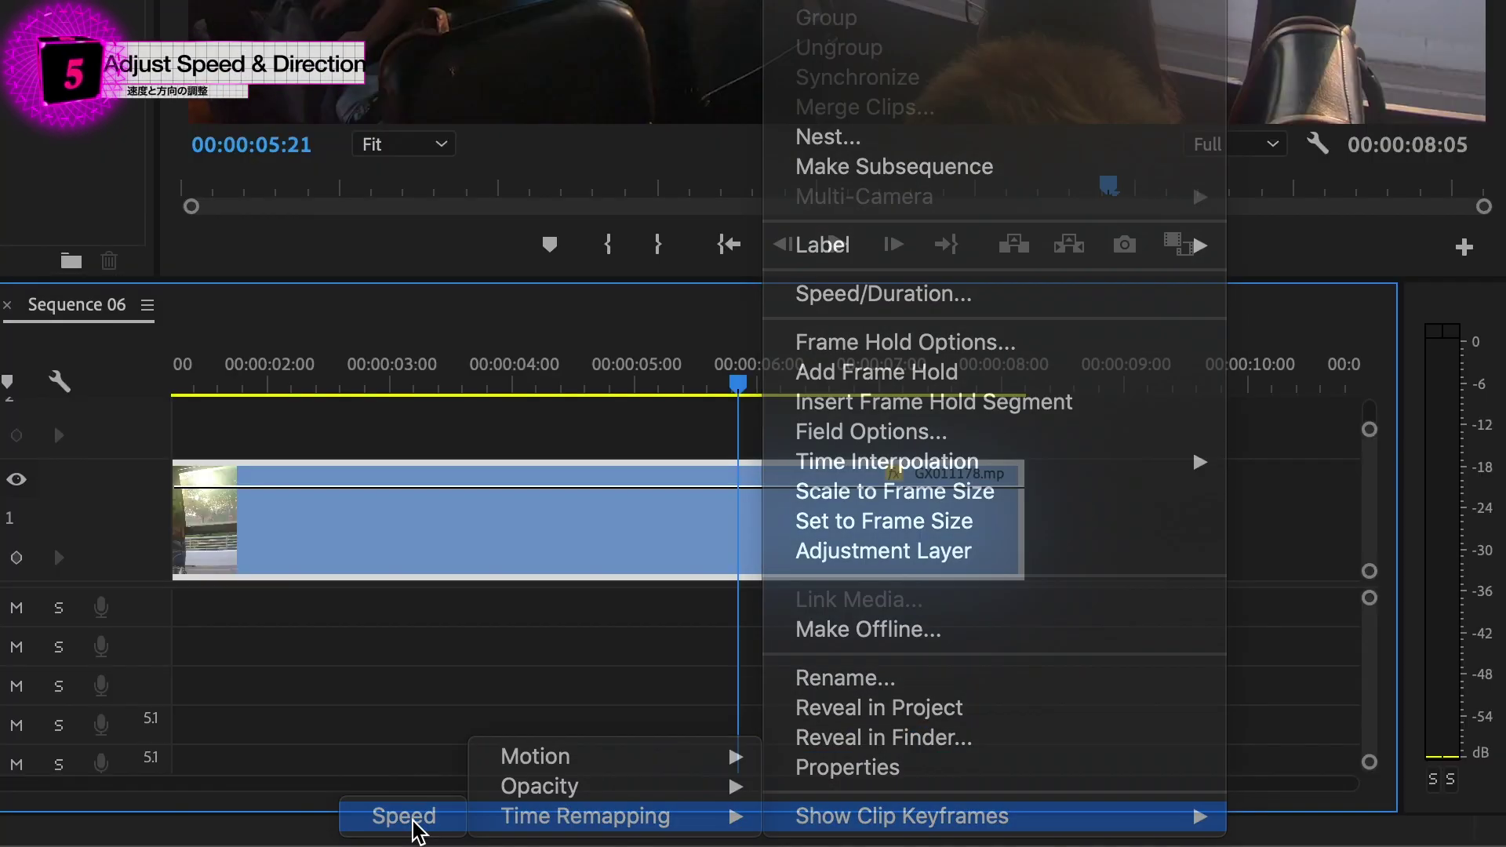
{"action": "left_click", "coordinate": [413, 822]}
Add a speed keyframe at 00:00:03:05 on the bus clip, split it into a ramp, and raise the opening segment's speed to 353%.
{"action": "left_click_drag", "start_coordinate": [637, 385], "coordinate": [592, 384]}
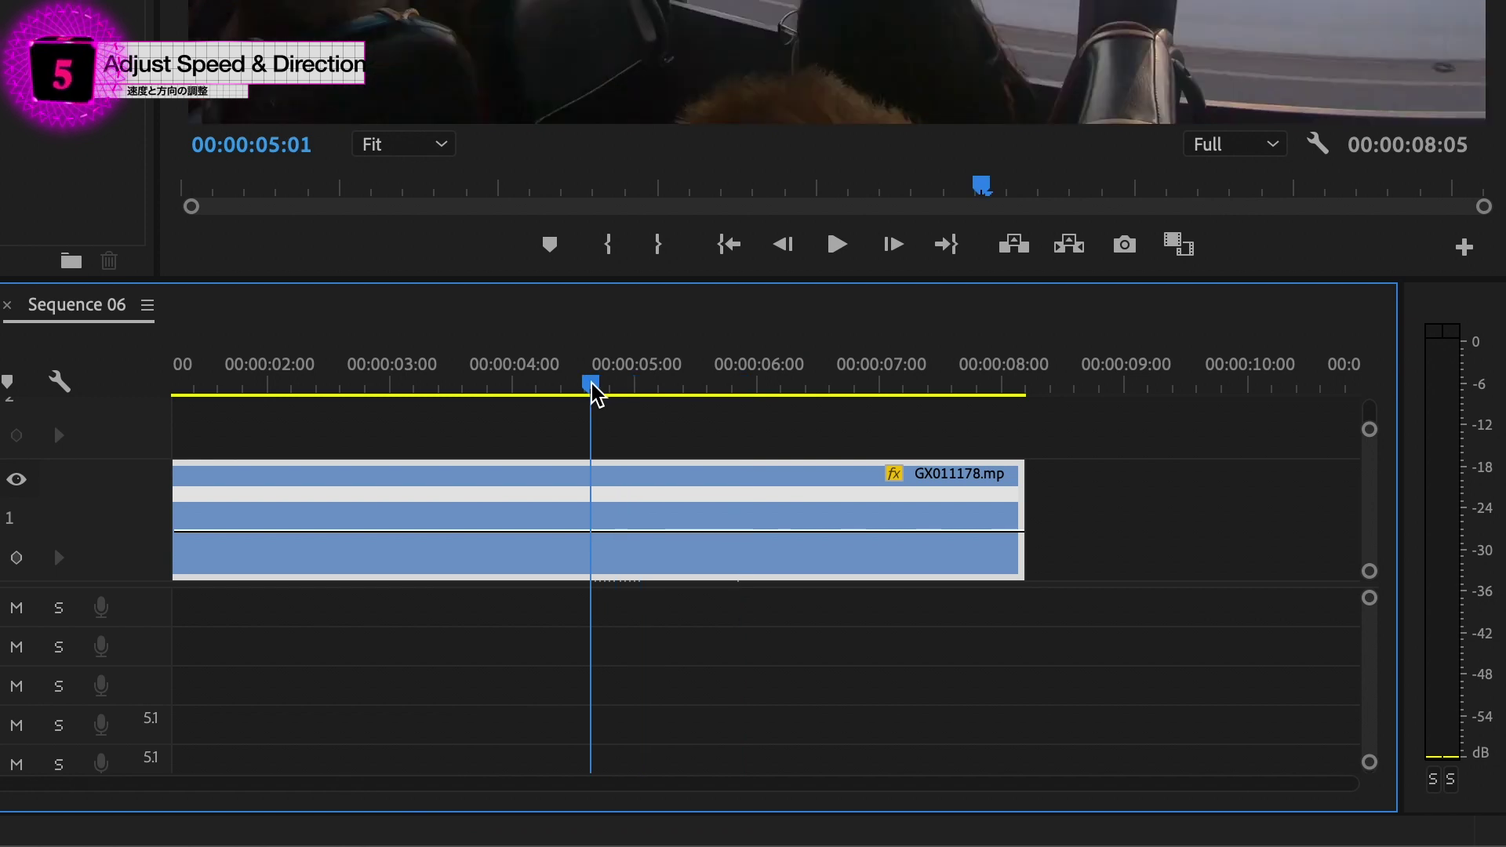
{"action": "left_click_drag", "start_coordinate": [413, 397], "coordinate": [379, 420]}
{"action": "scroll", "coordinate": [414, 512], "scroll_direction": "up", "scroll_amount": 2}
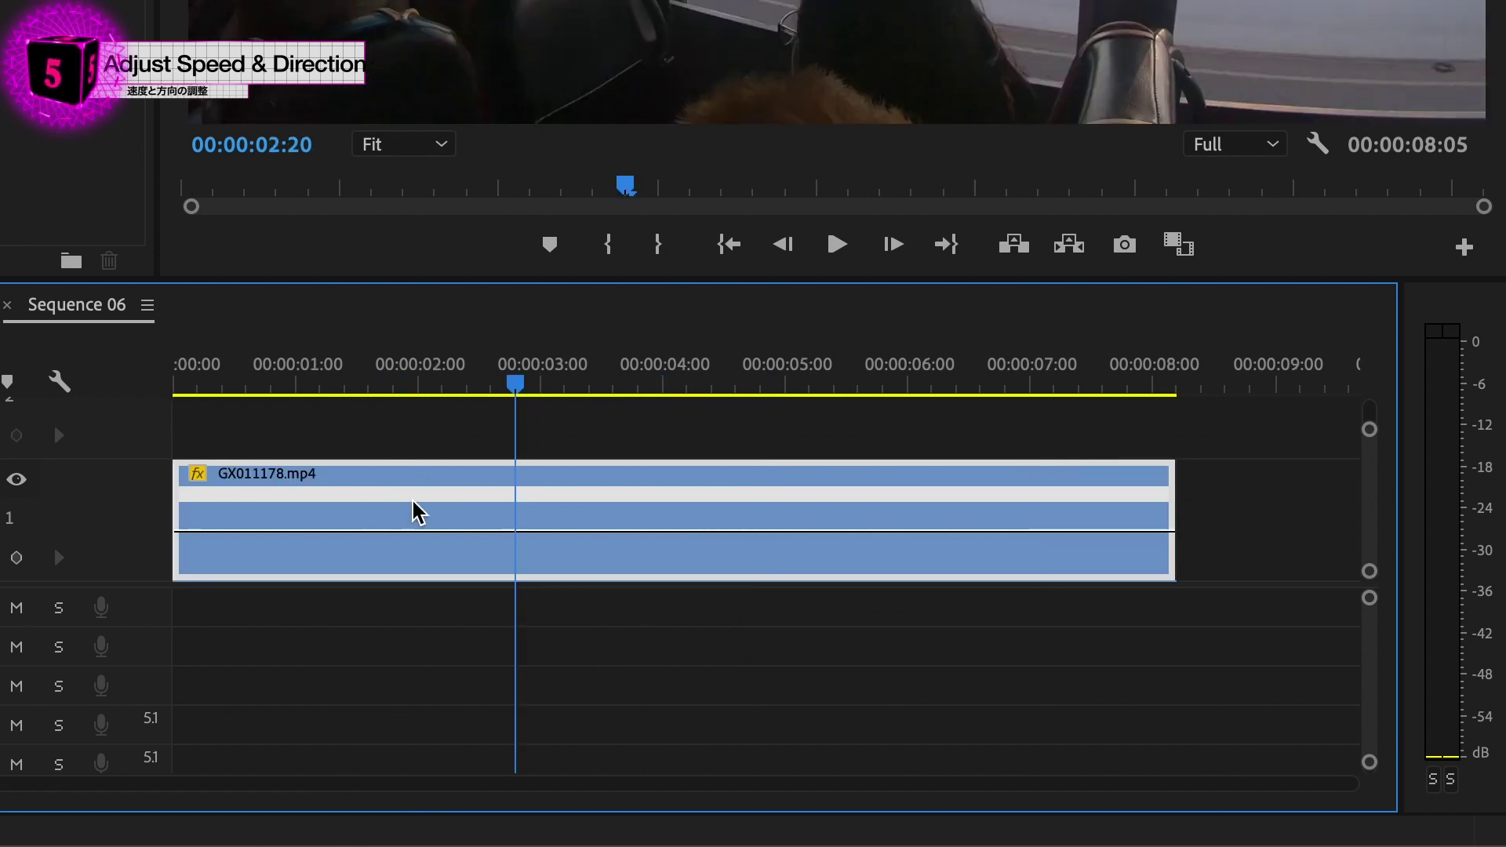
{"action": "left_click_drag", "start_coordinate": [455, 369], "coordinate": [568, 410]}
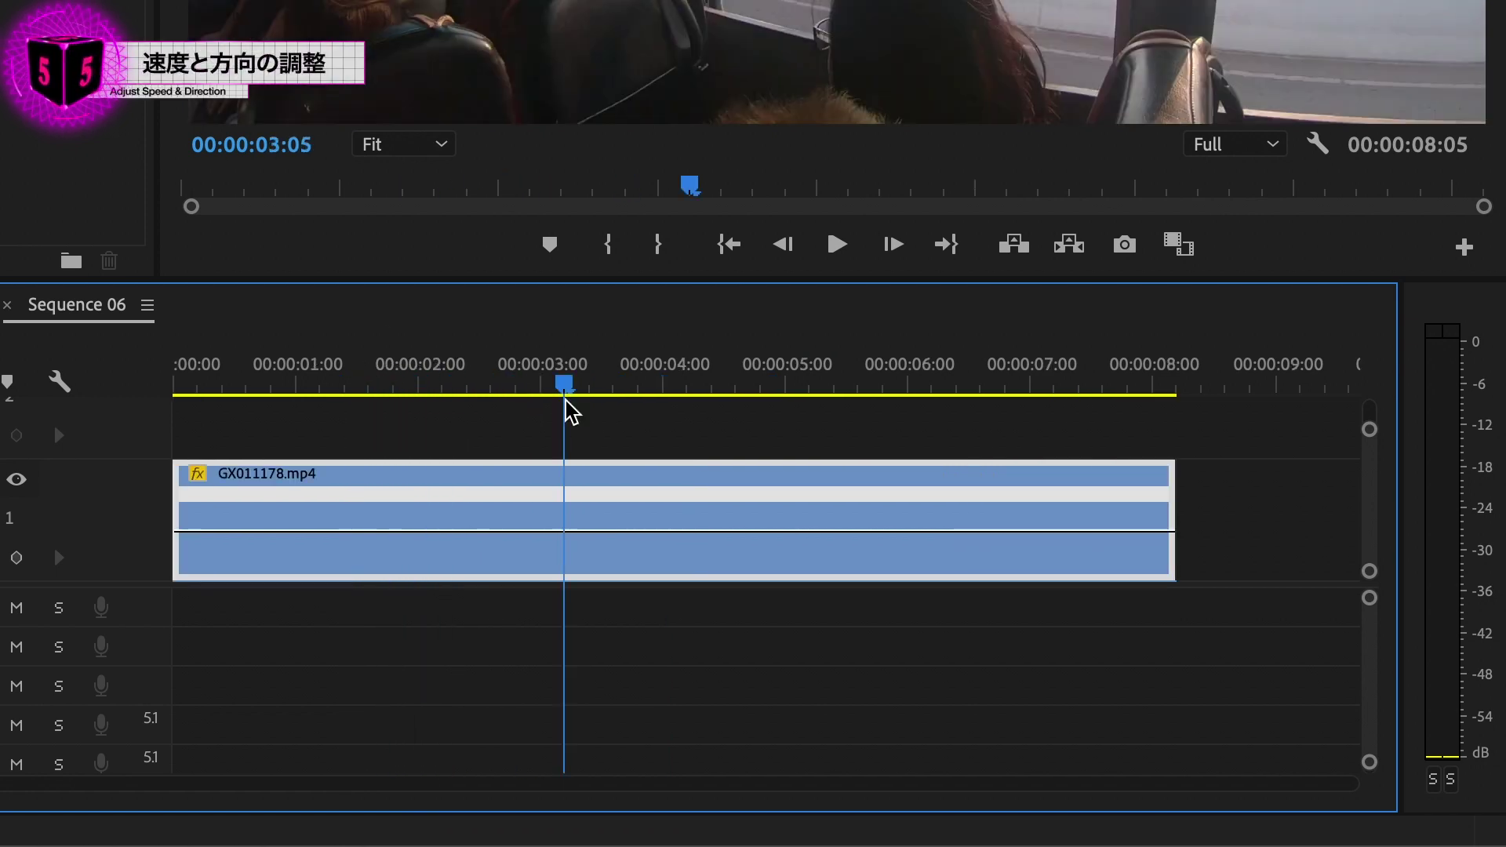
{"action": "left_click_drag", "start_coordinate": [543, 505], "coordinate": [437, 497]}
{"action": "left_click_drag", "start_coordinate": [362, 532], "coordinate": [362, 513]}
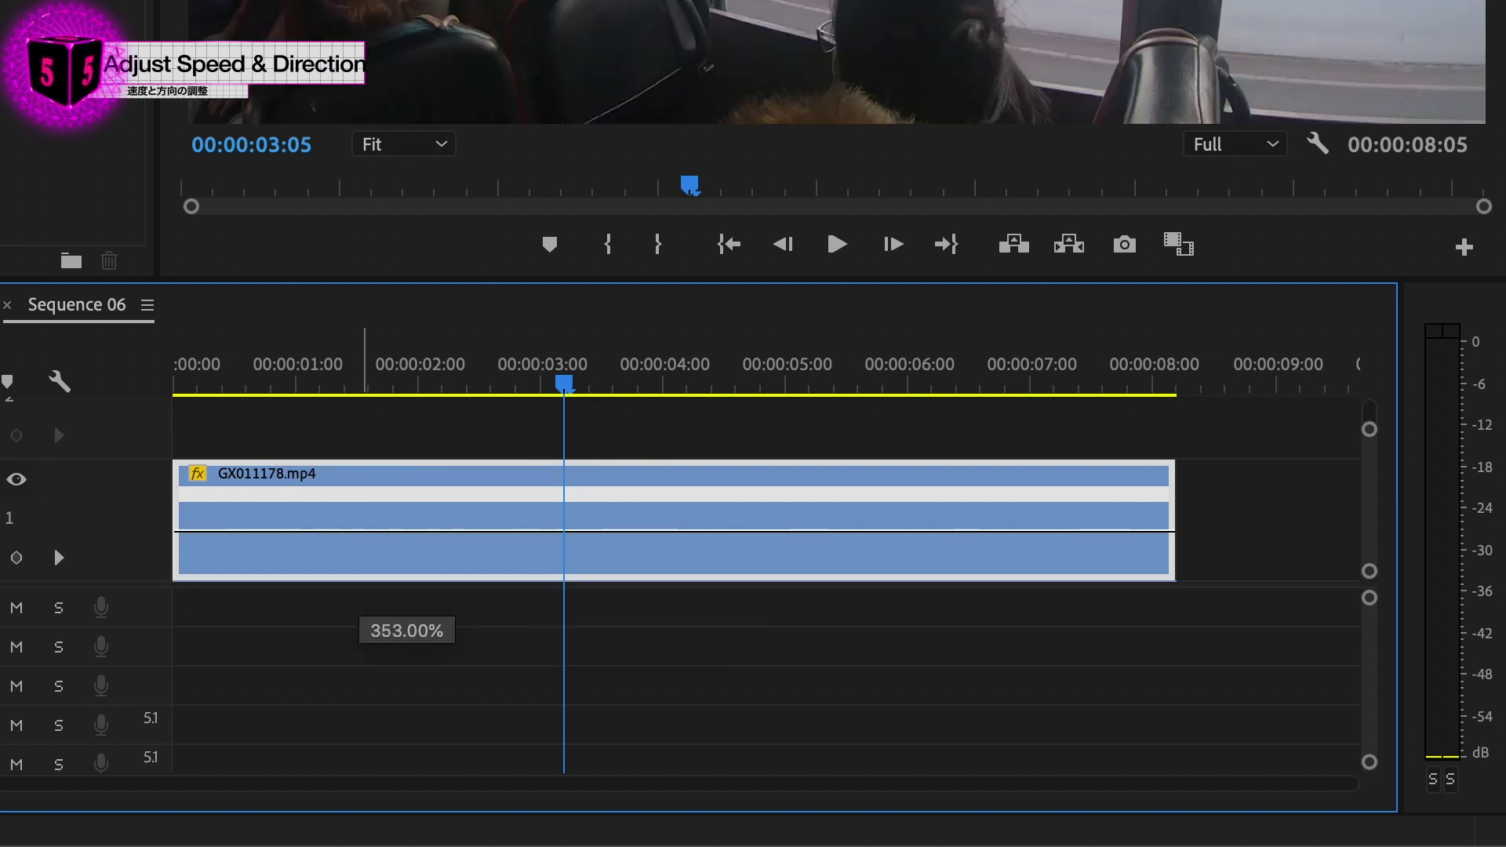
{"action": "left_click_drag", "start_coordinate": [364, 73], "coordinate": [364, 70]}
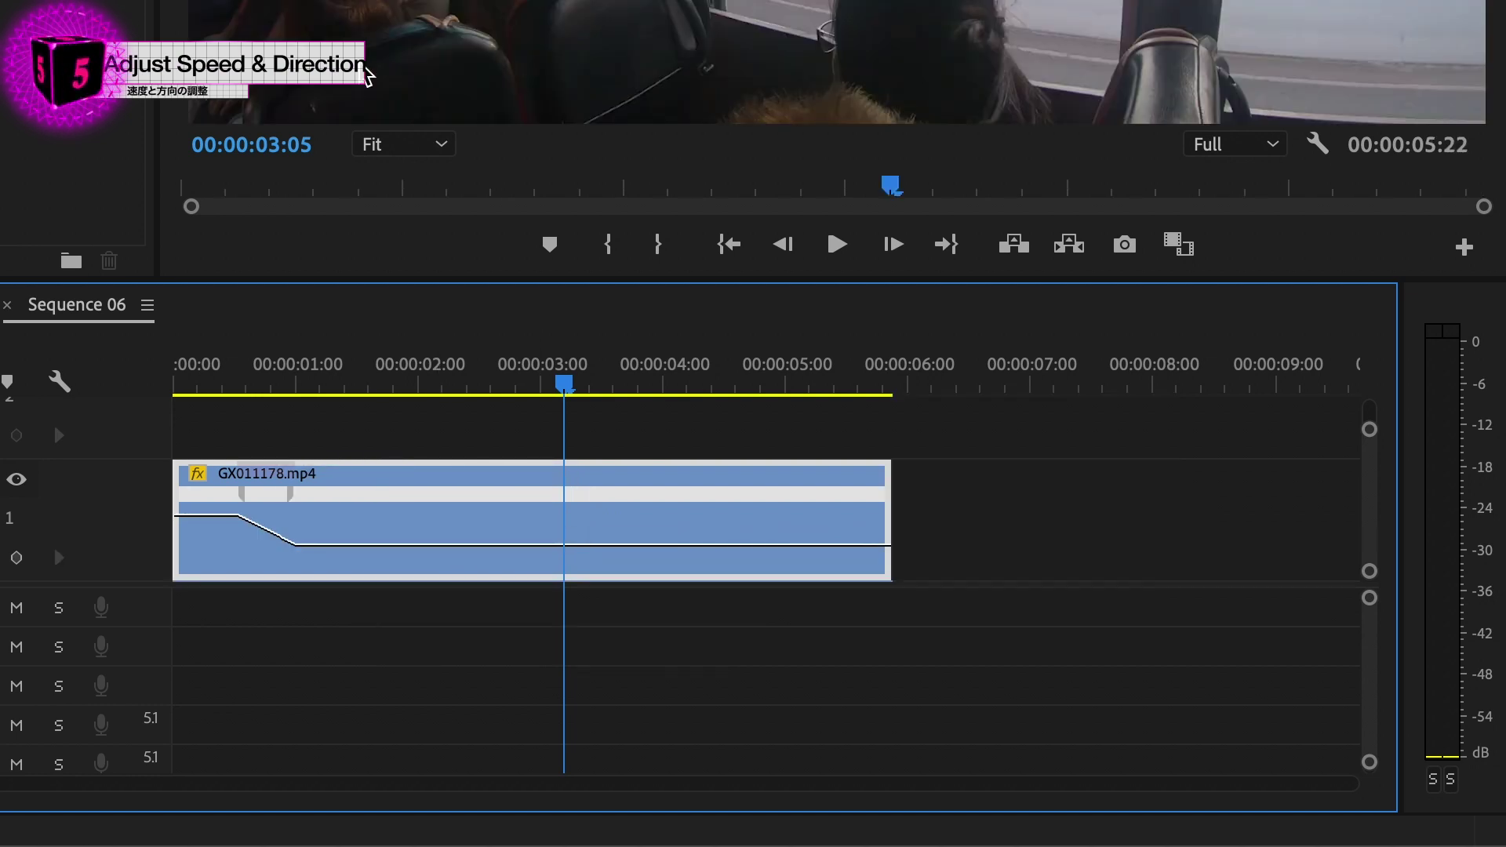
Add a second speed keyframe at 00:00:03:16, split it into a ramp, speed up the ending segment, and play the clip back.
{"action": "left_click", "coordinate": [618, 383]}
{"action": "left_click", "coordinate": [614, 545], "text": "super"}
{"action": "left_click_drag", "start_coordinate": [615, 504], "coordinate": [577, 495]}
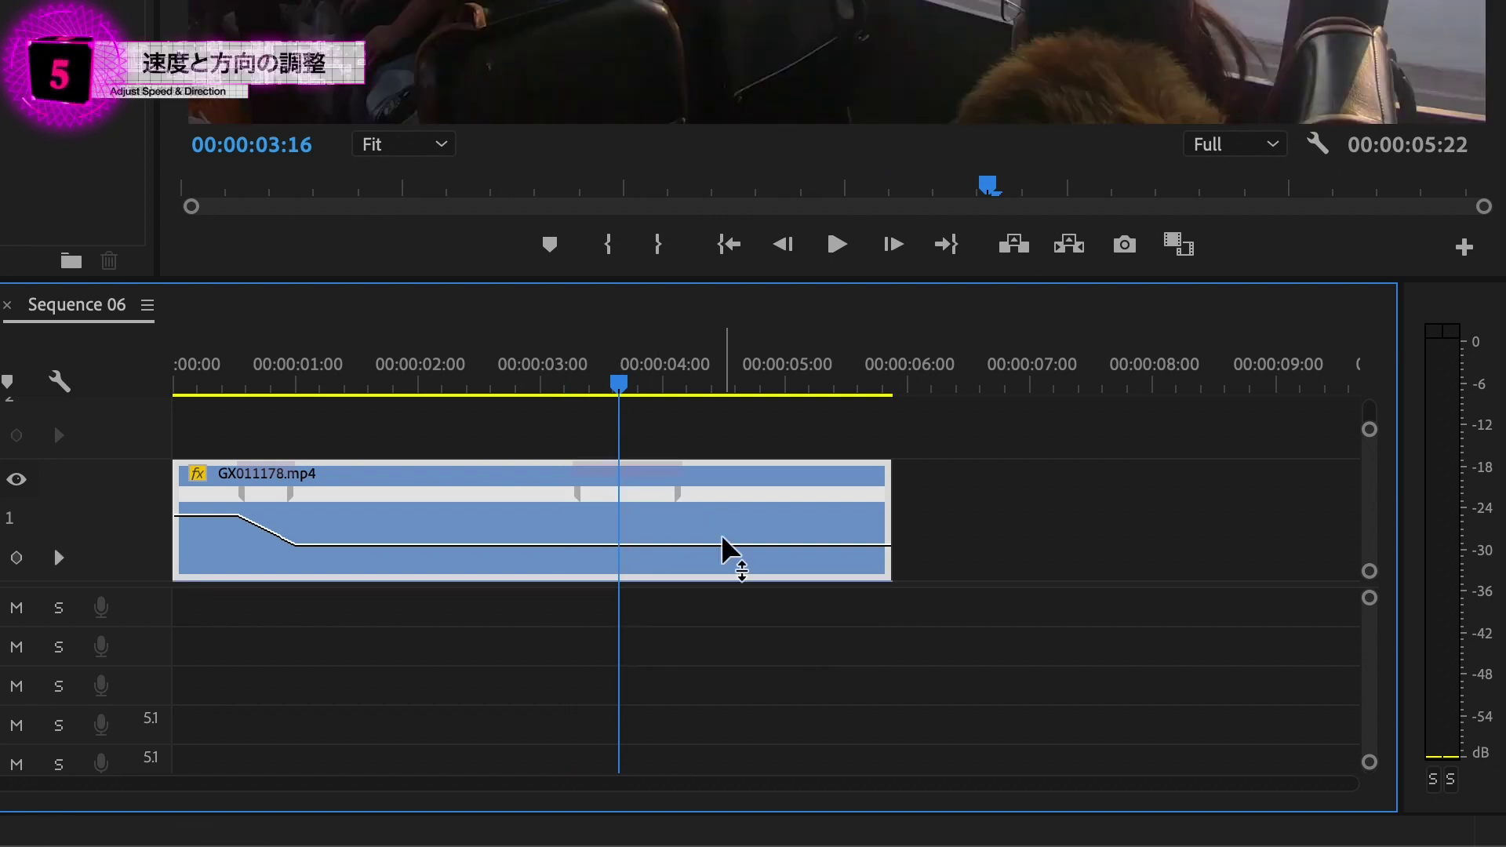
{"action": "left_click_drag", "start_coordinate": [736, 565], "coordinate": [737, 541]}
{"action": "left_click_drag", "start_coordinate": [735, 3], "coordinate": [735, 13]}
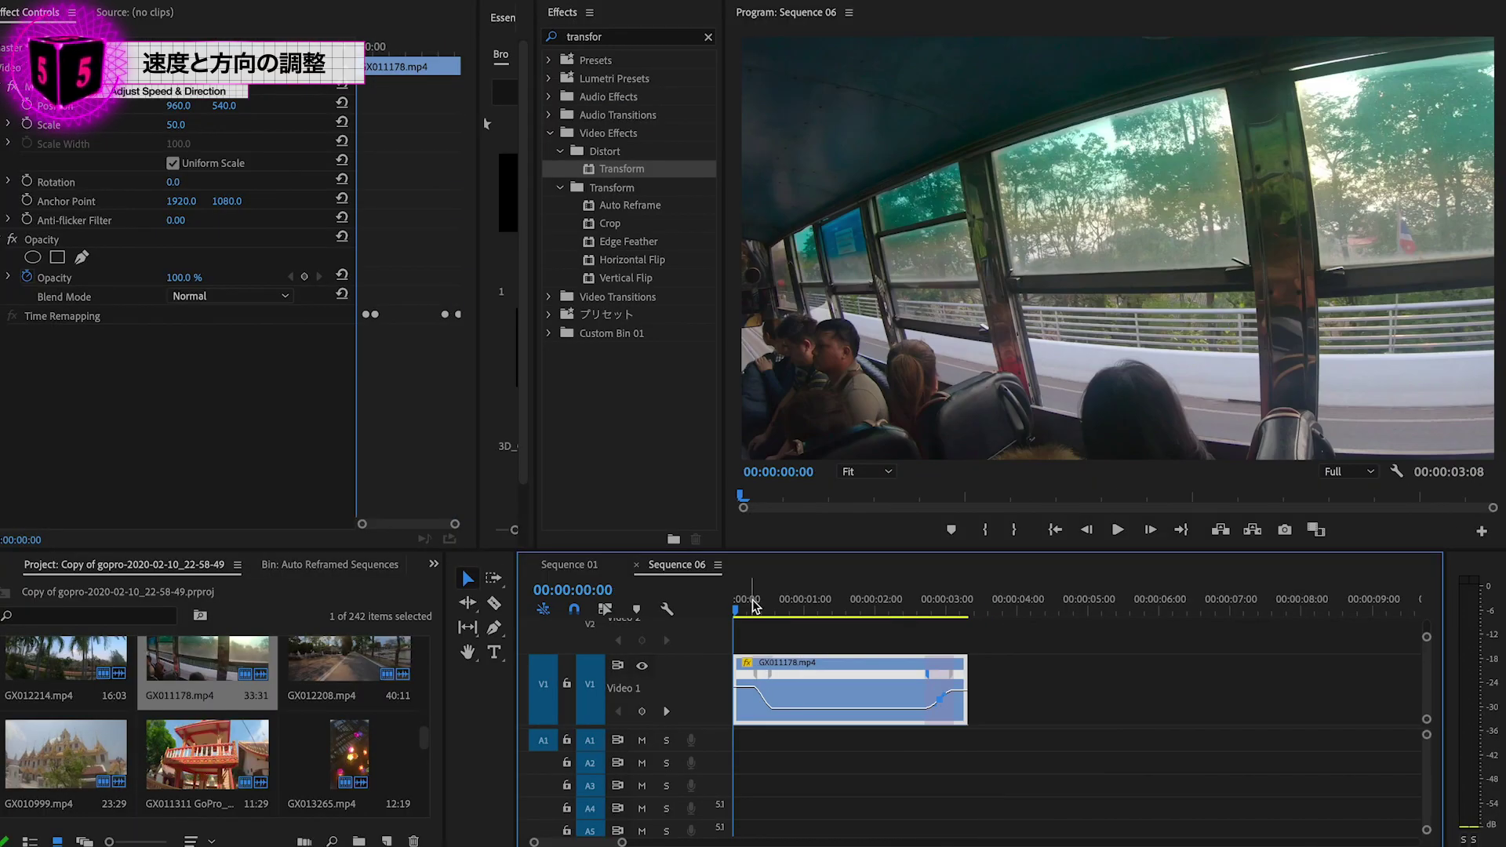
{"action": "key", "text": "space"}
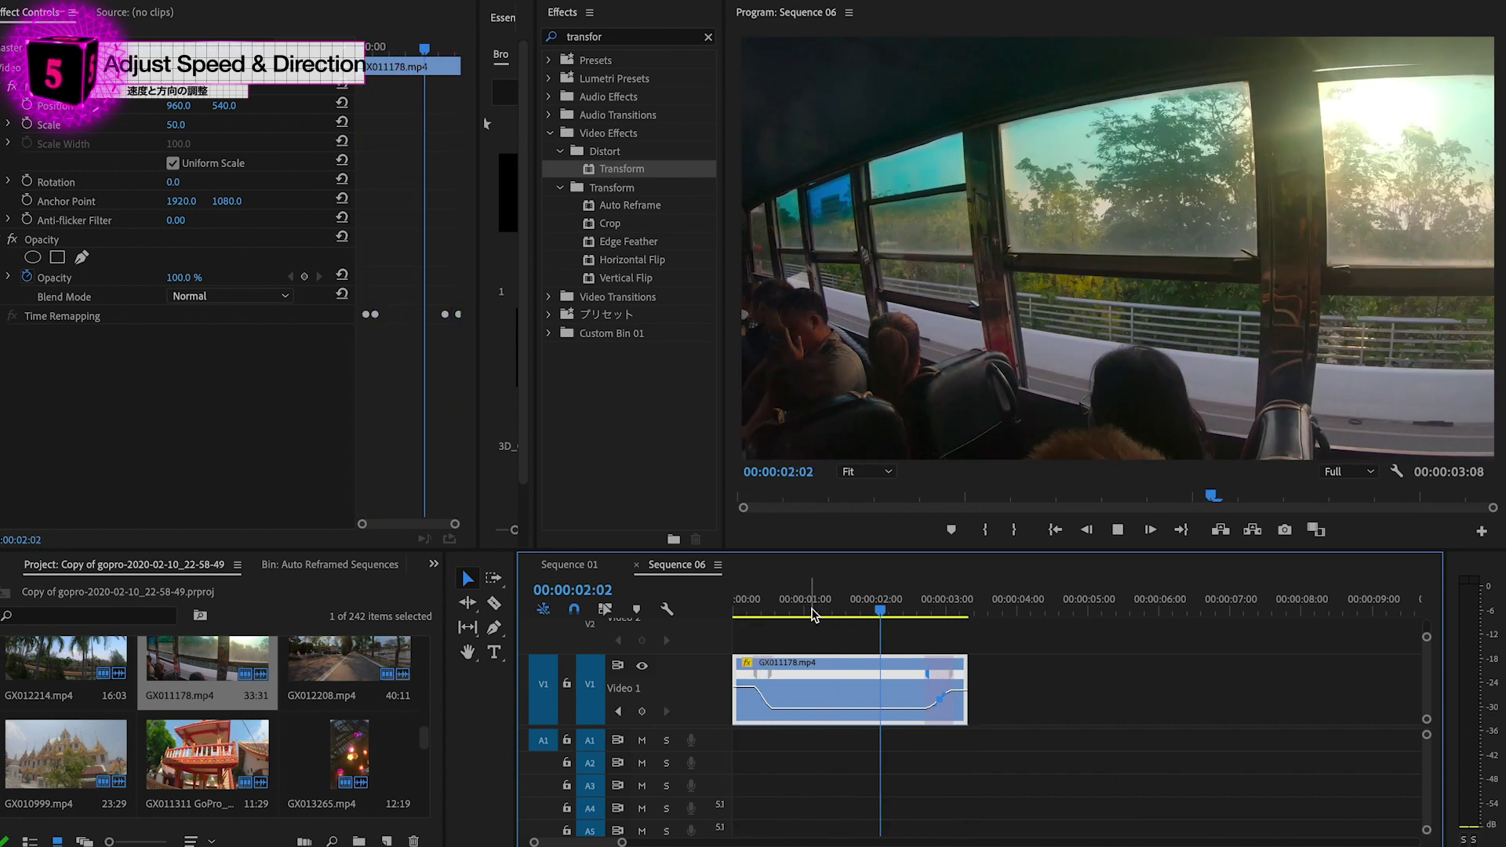
Create an adjustment layer and place it on Video 2, trimmed to cover only the fast final part of the bus clip.
{"action": "left_click_drag", "start_coordinate": [811, 604], "coordinate": [967, 604]}
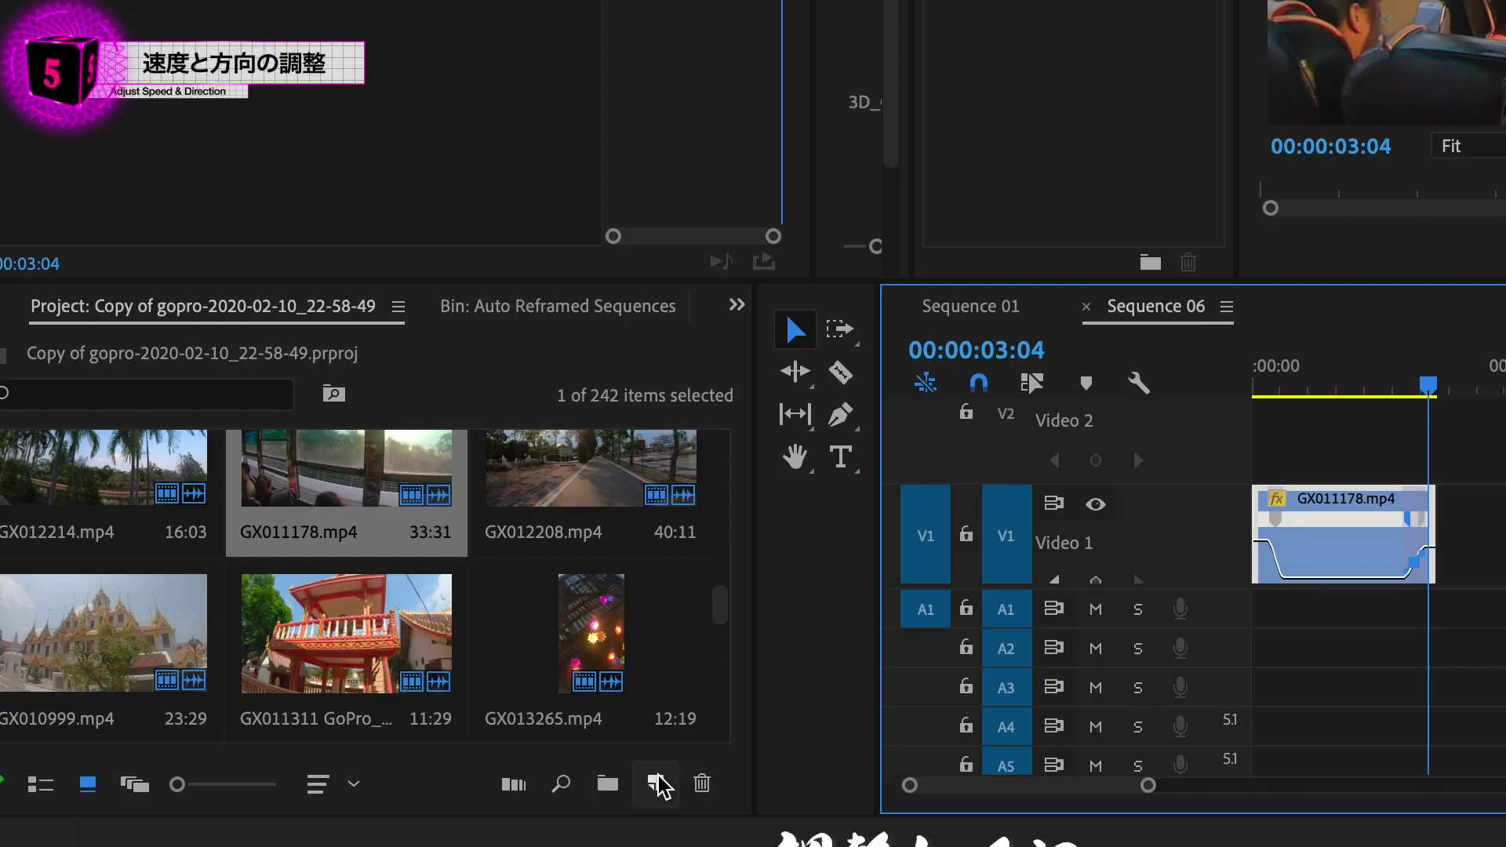
{"action": "left_click", "coordinate": [386, 840]}
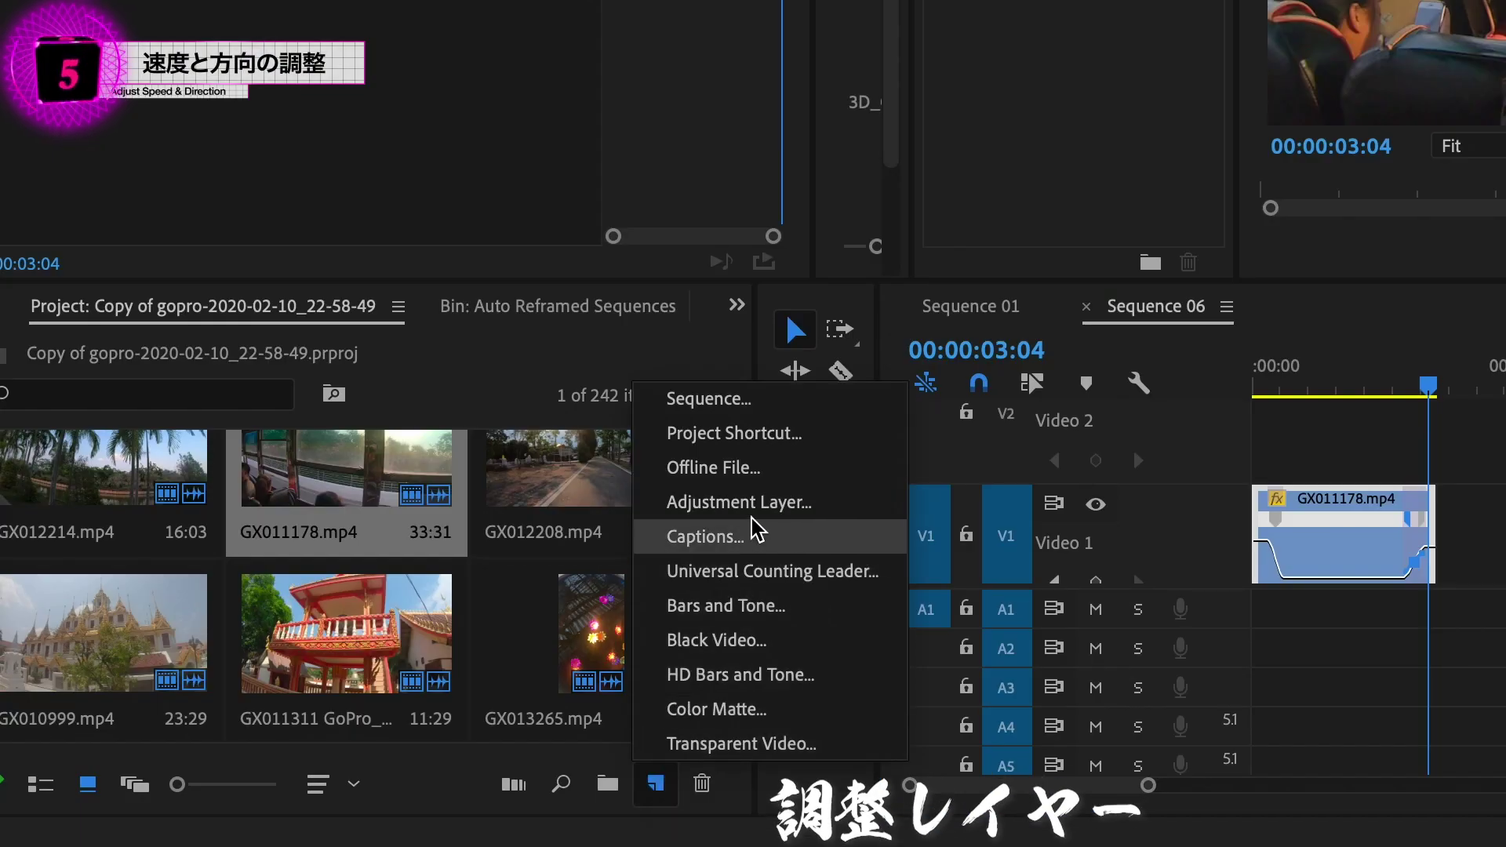
{"action": "left_click", "coordinate": [737, 503]}
{"action": "key", "text": "Return"}
{"action": "left_click_drag", "start_coordinate": [591, 656], "coordinate": [1428, 435]}
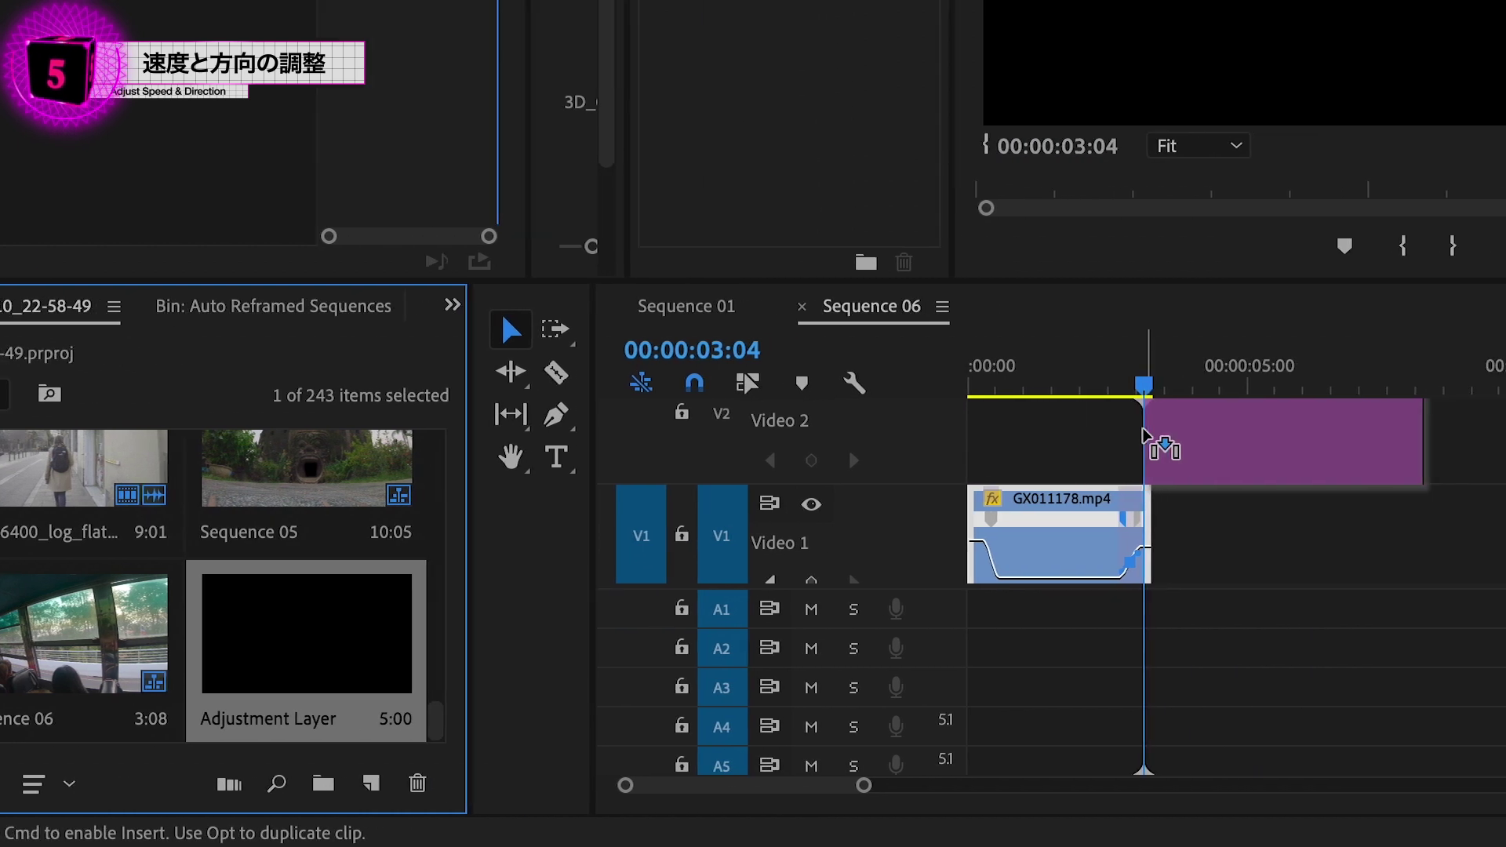
{"action": "left_click_drag", "start_coordinate": [1143, 429], "coordinate": [1143, 430]}
{"action": "scroll", "coordinate": [1148, 529], "scroll_direction": "up", "scroll_amount": 5}
{"action": "left_click_drag", "start_coordinate": [1233, 459], "coordinate": [1117, 460]}
Search the effects for blur and apply Directional Blur to the adjustment layer with the direction at 90°.
{"action": "left_click_drag", "start_coordinate": [1166, 377], "coordinate": [1197, 373]}
{"action": "left_click_drag", "start_coordinate": [820, 381], "coordinate": [825, 415]}
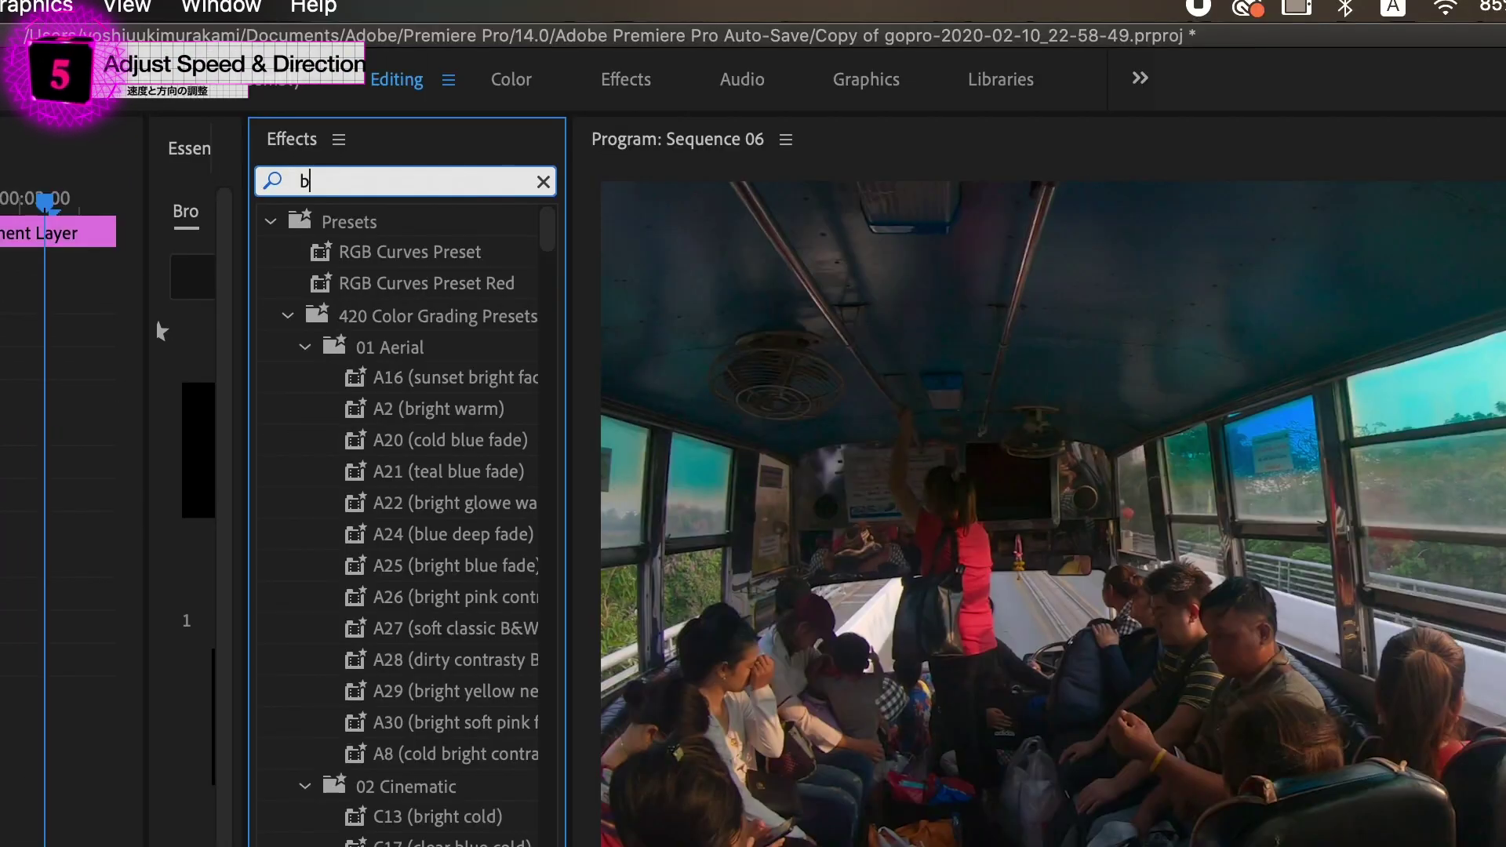
{"action": "type", "text": "lur"}
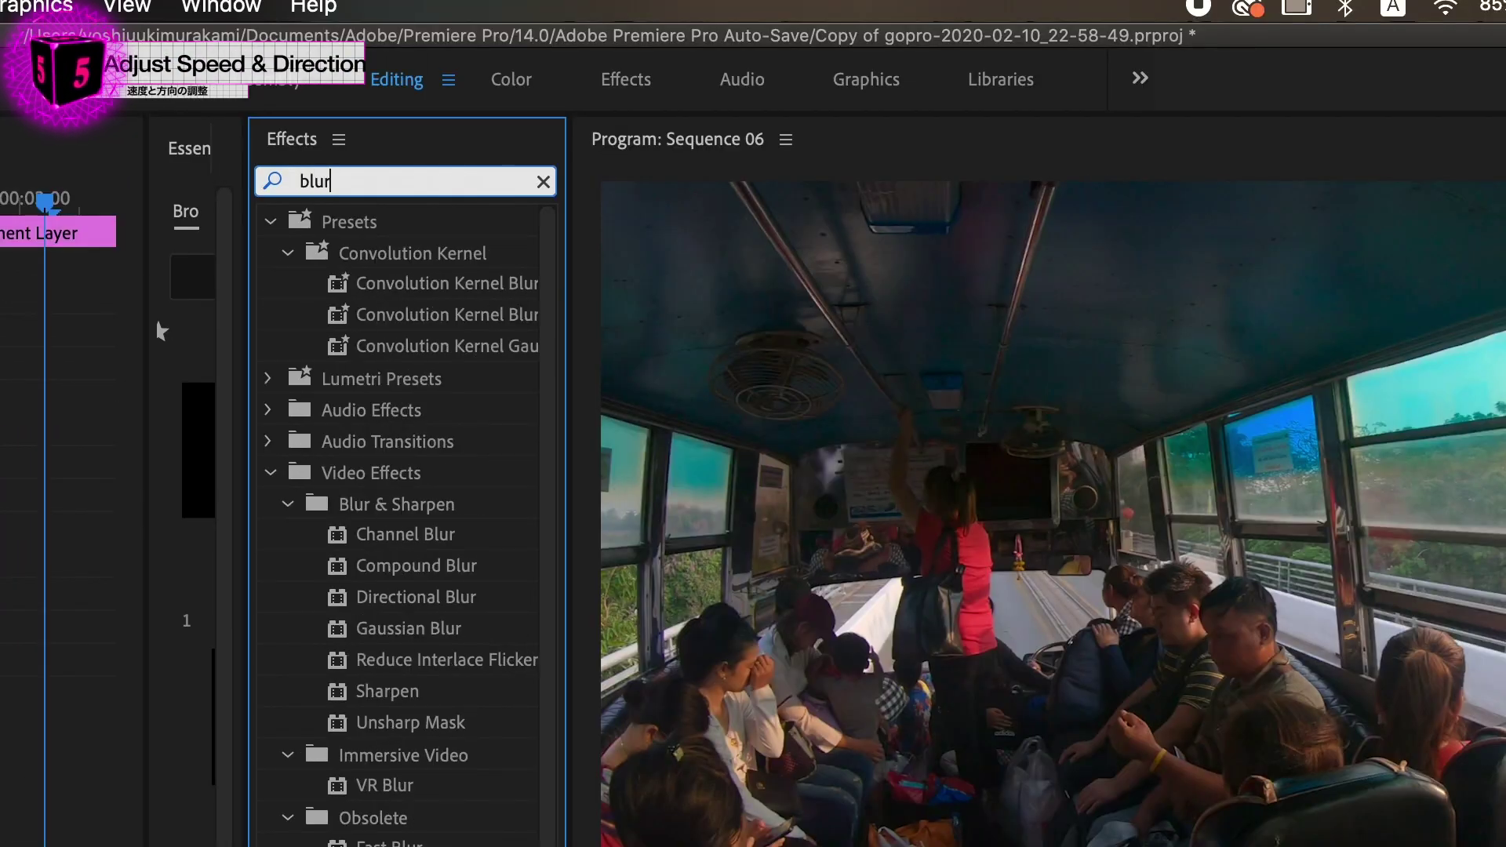
{"action": "scroll", "coordinate": [411, 723], "scroll_direction": "down", "scroll_amount": 5}
{"action": "scroll", "coordinate": [410, 723], "scroll_direction": "up", "scroll_amount": 3}
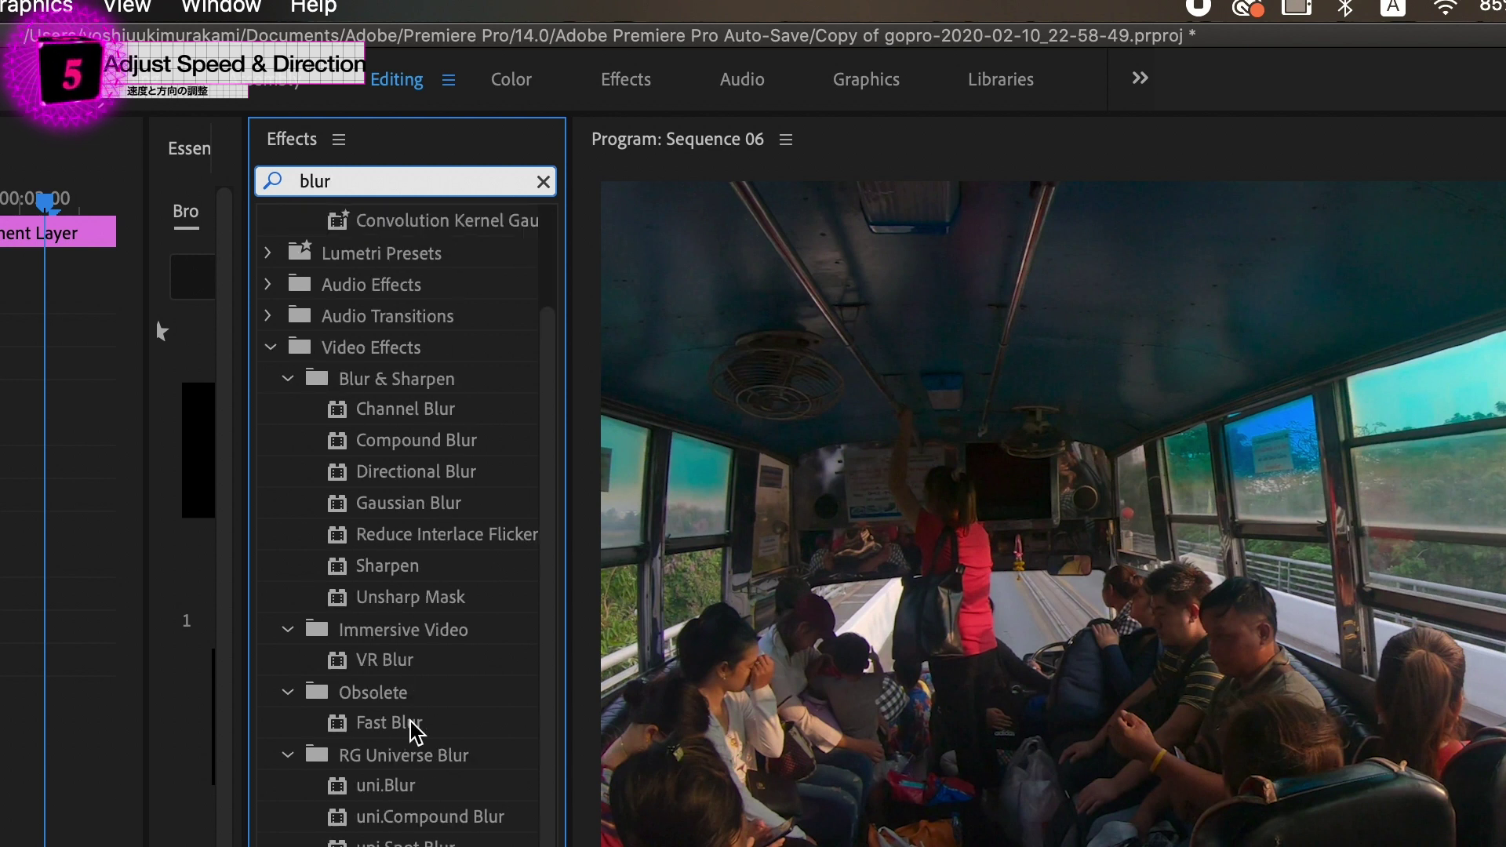
{"action": "left_click", "coordinate": [421, 538]}
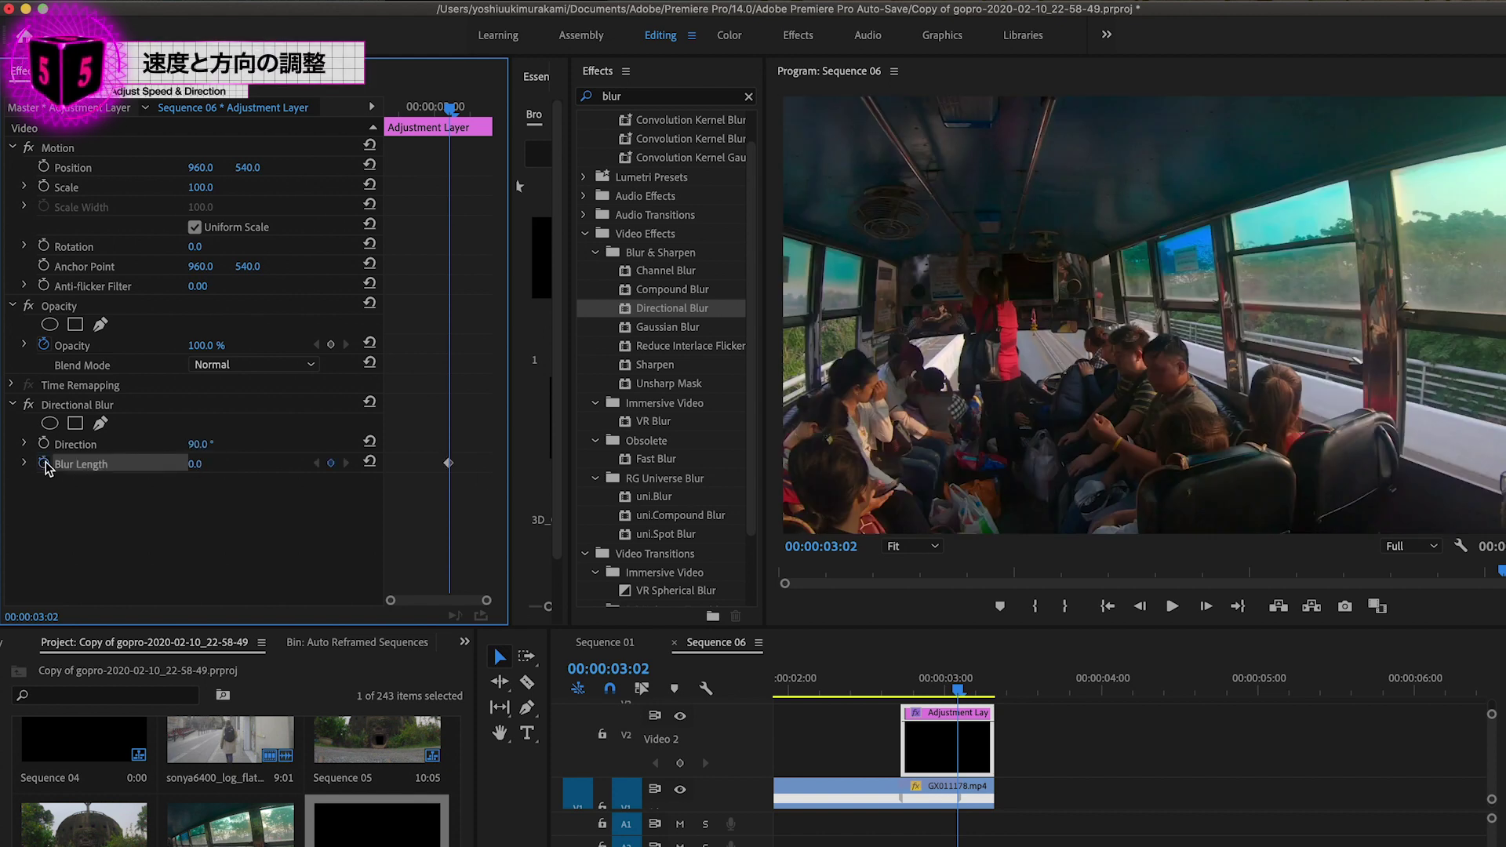
Keyframe the Blur Length from 0 at the layer's start to 56 at its end, with Ease Out first and Ease In last.
{"action": "left_click_drag", "start_coordinate": [445, 467], "coordinate": [383, 466]}
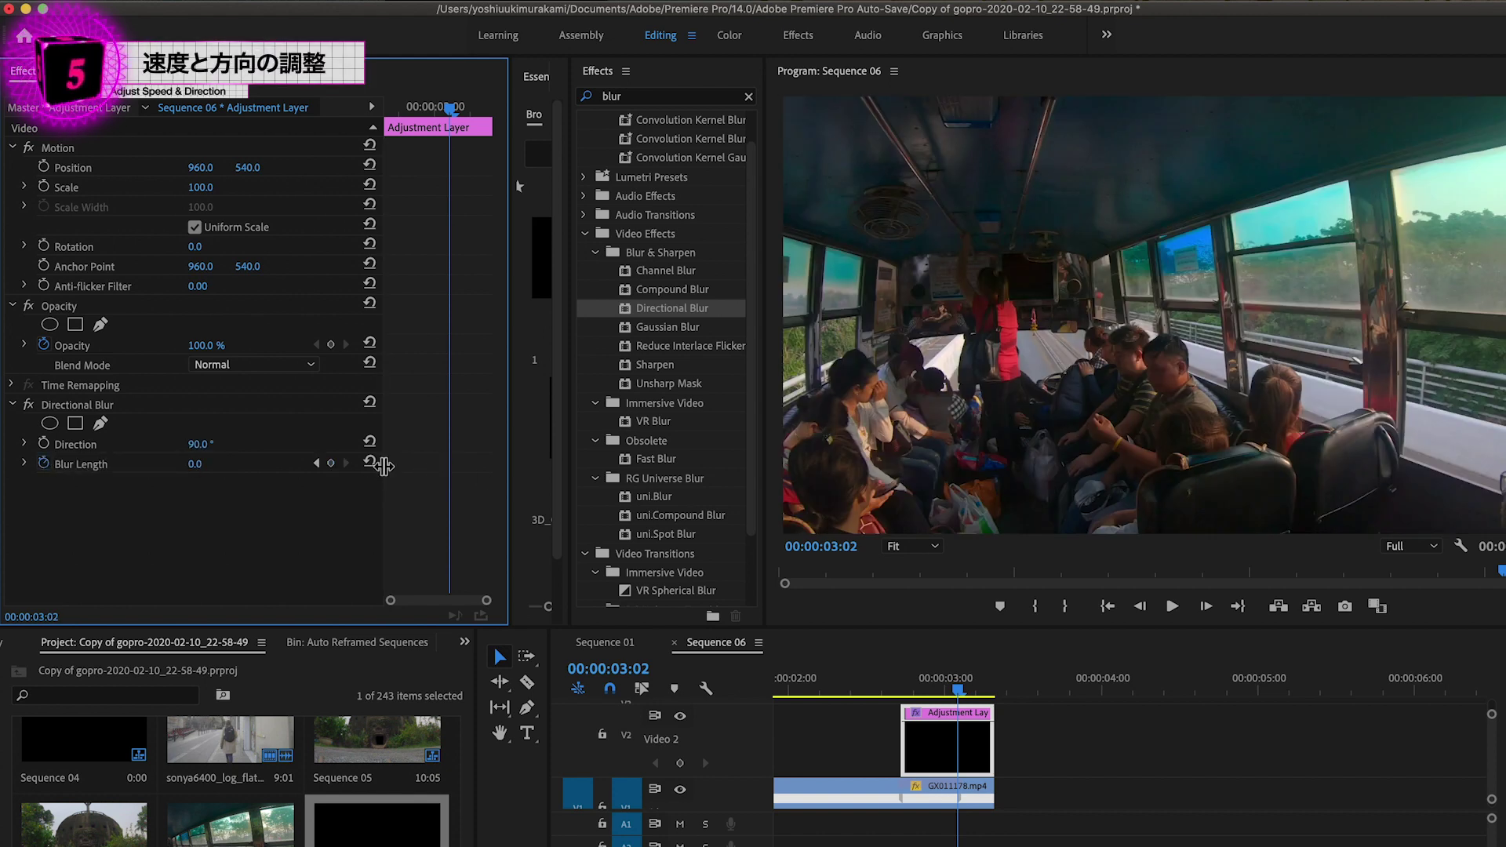
{"action": "left_click_drag", "start_coordinate": [203, 471], "coordinate": [506, 467]}
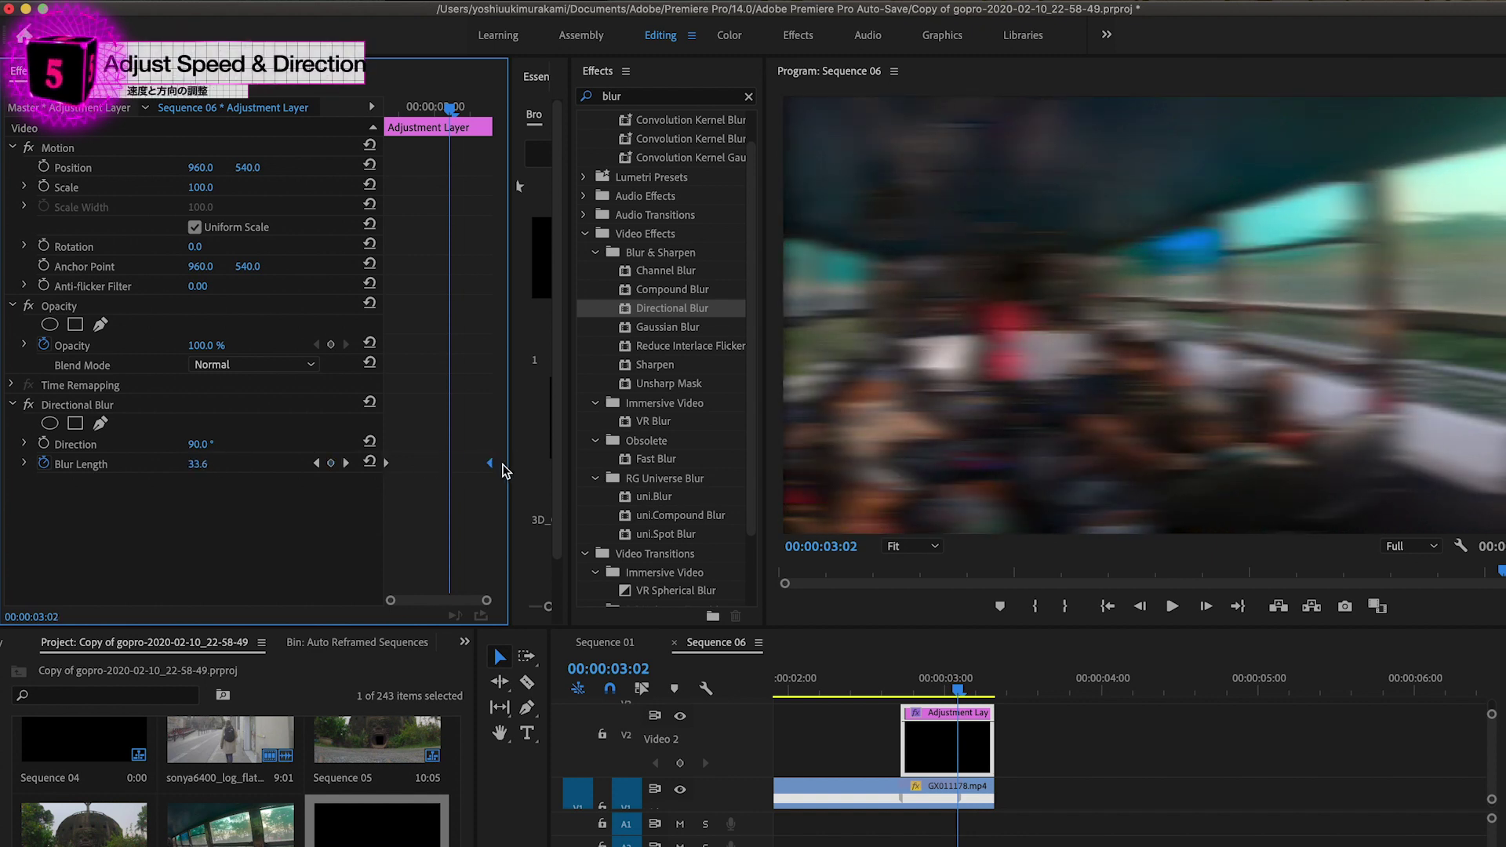
{"action": "right_click", "coordinate": [489, 468]}
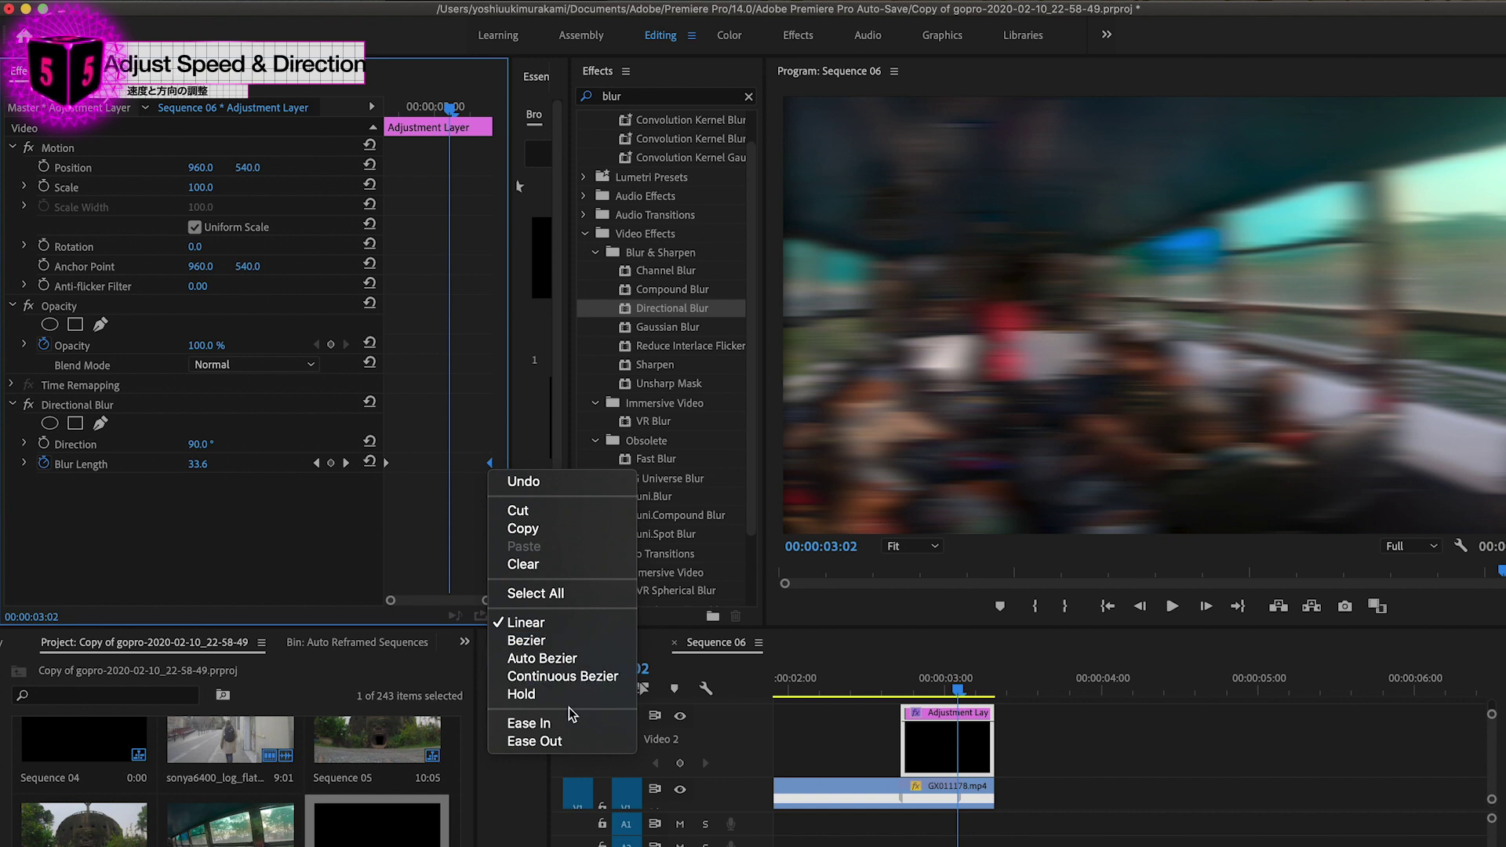
{"action": "left_click", "coordinate": [541, 720]}
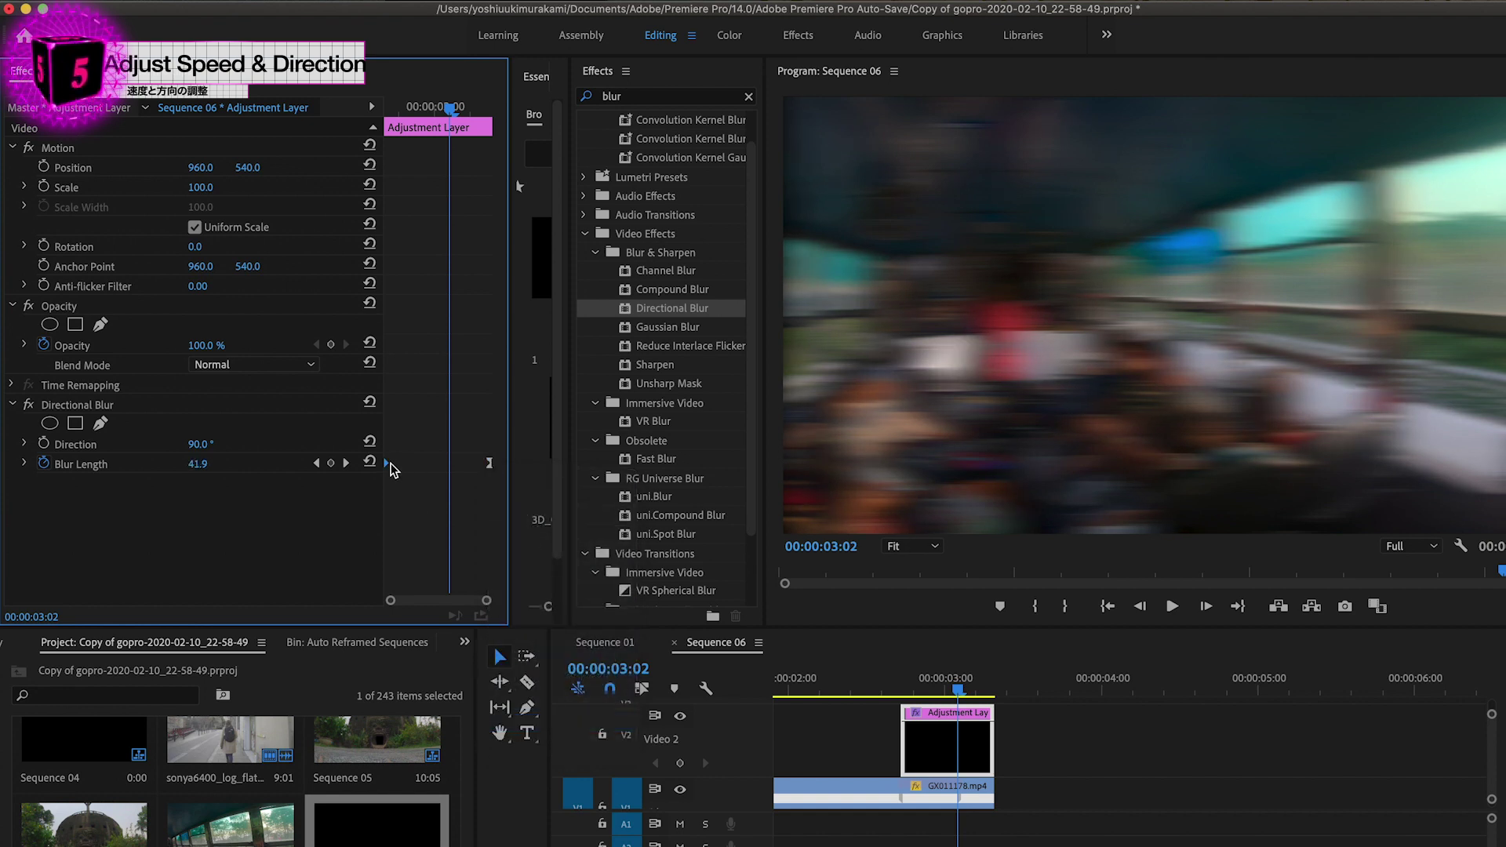
{"action": "right_click", "coordinate": [390, 467]}
{"action": "left_click", "coordinate": [439, 744]}
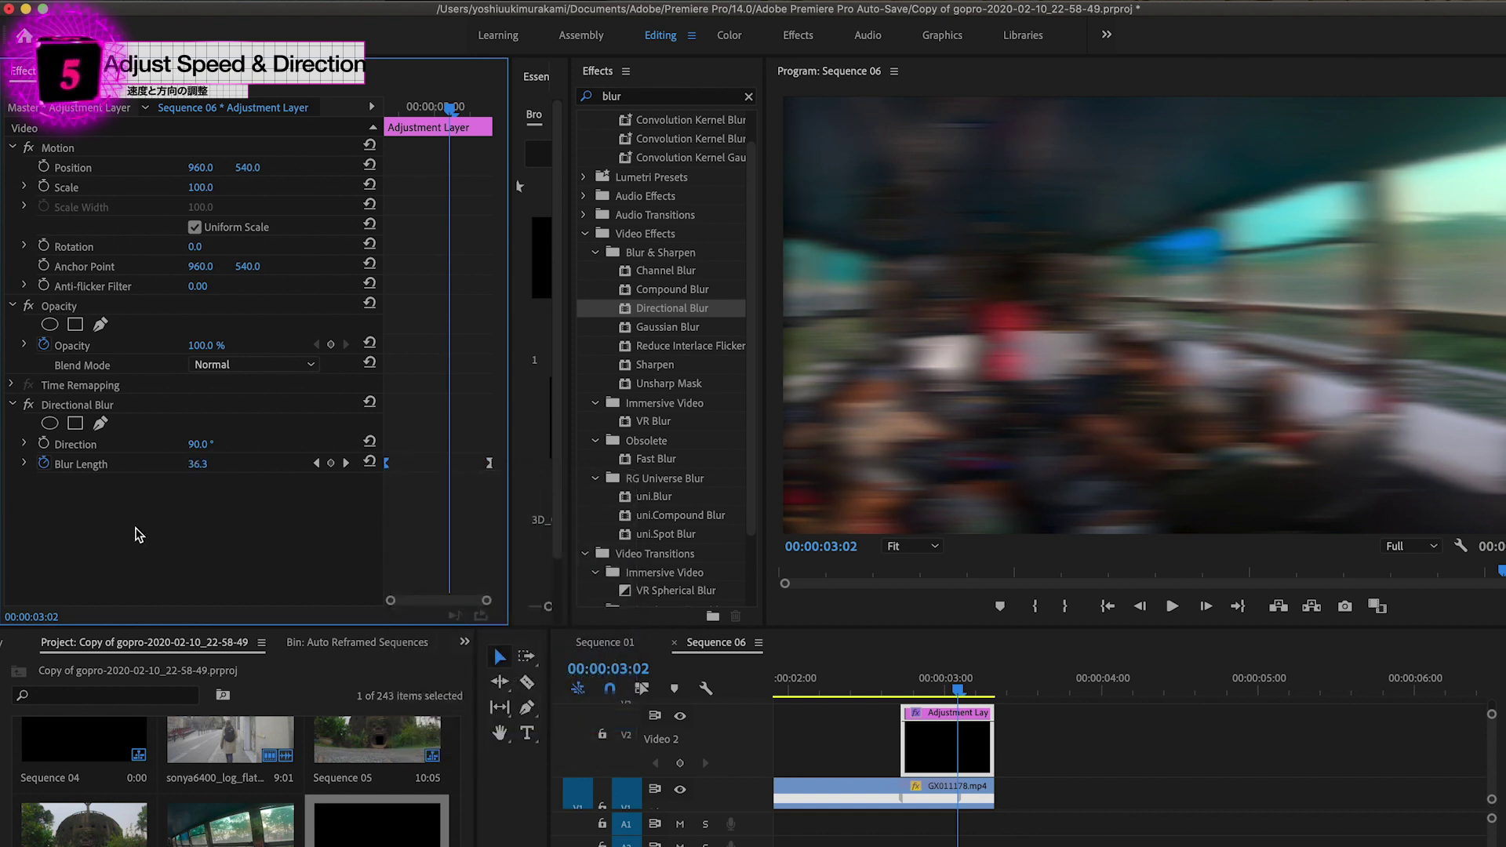
Lengthen the start keyframe handle in the Blur Length velocity graph so the blur builds late, and play the clip's ending back.
{"action": "left_click", "coordinate": [24, 463]}
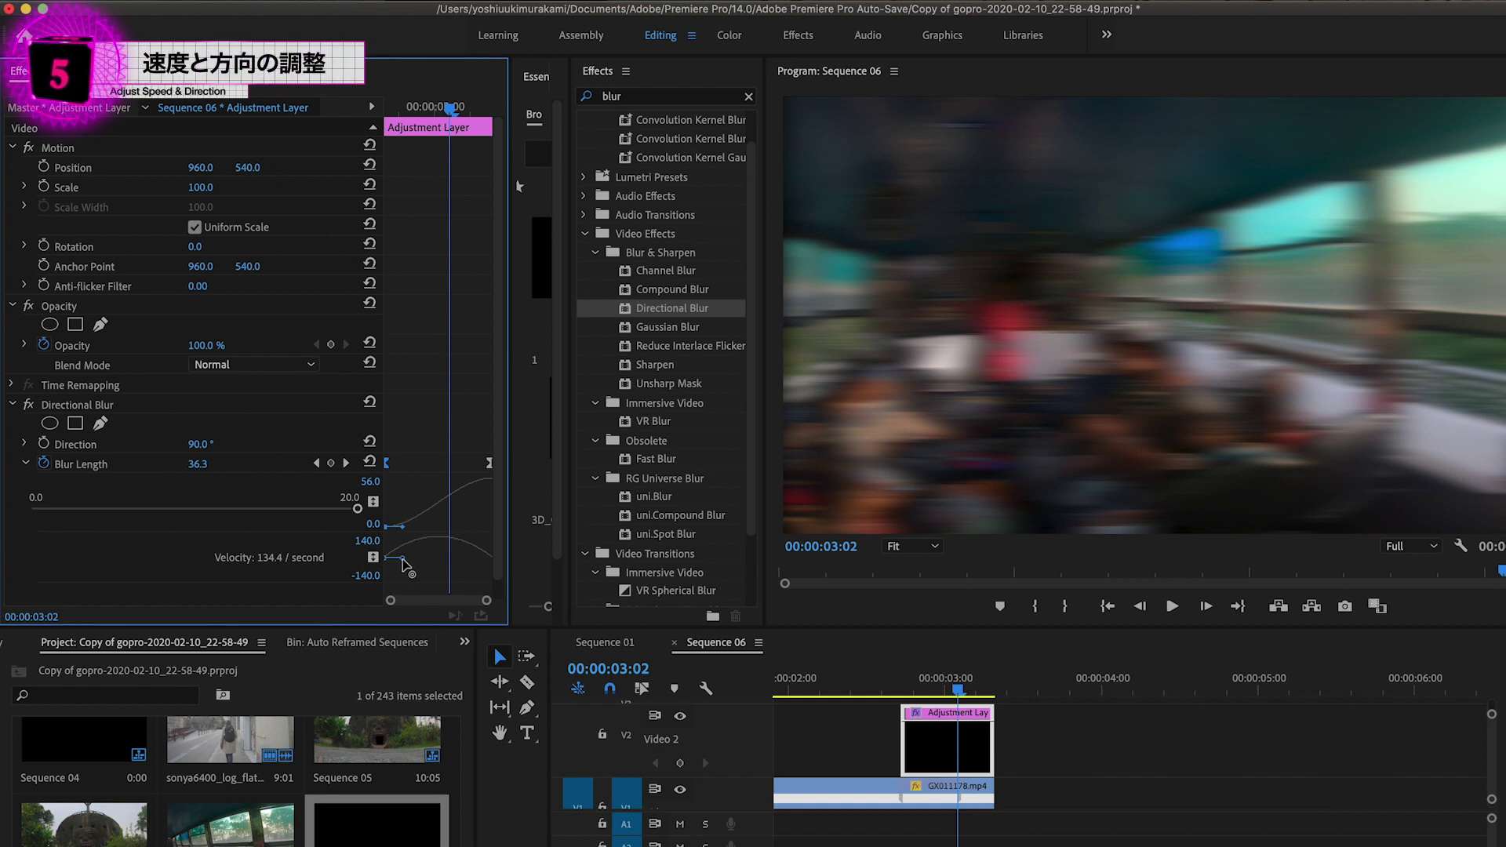
{"action": "left_click_drag", "start_coordinate": [451, 560], "coordinate": [453, 560]}
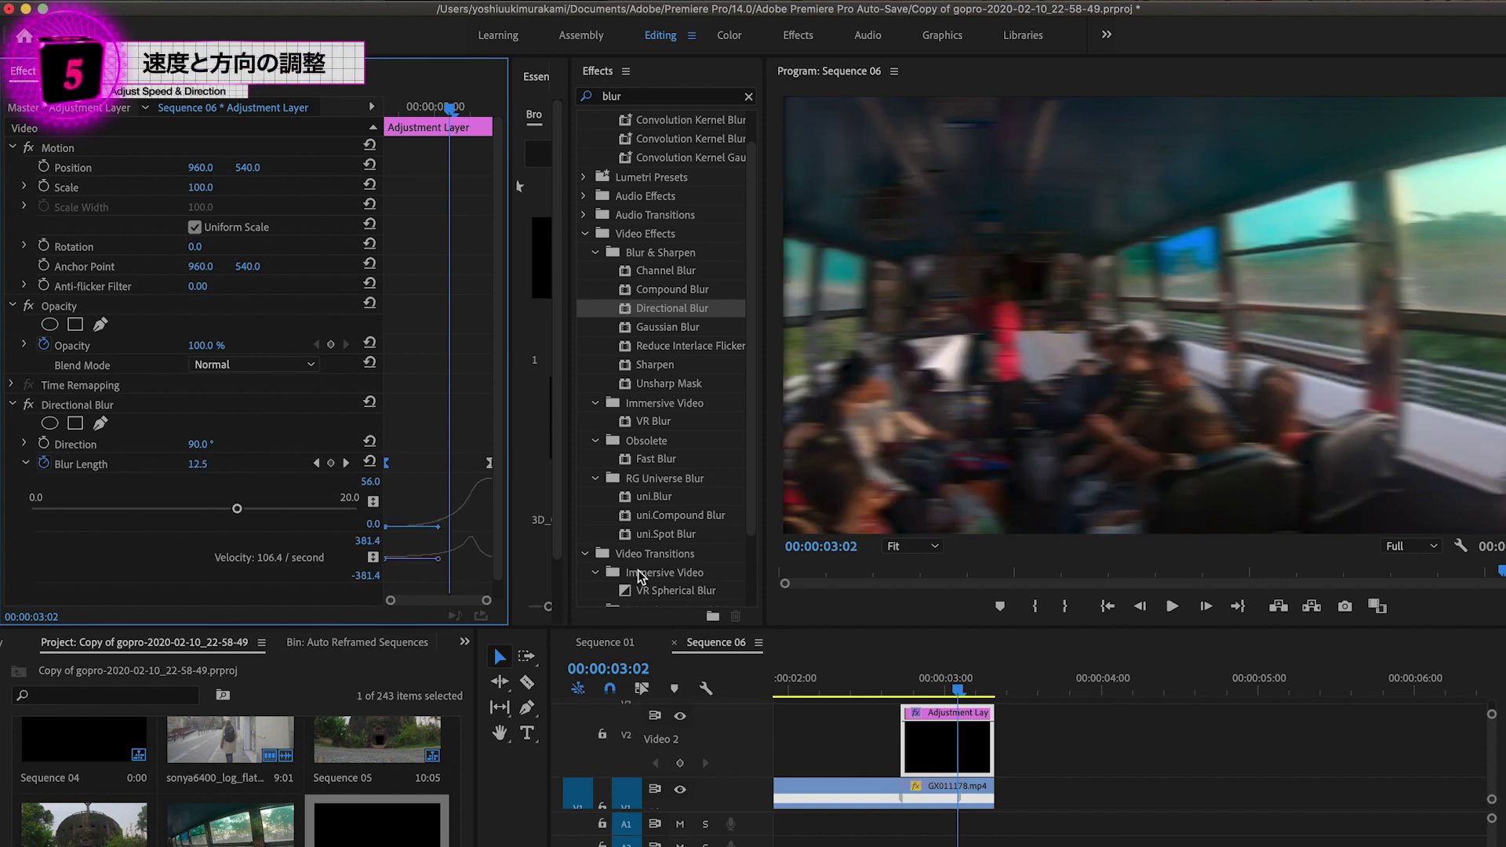
{"action": "left_click", "coordinate": [894, 681]}
{"action": "key", "text": "space"}
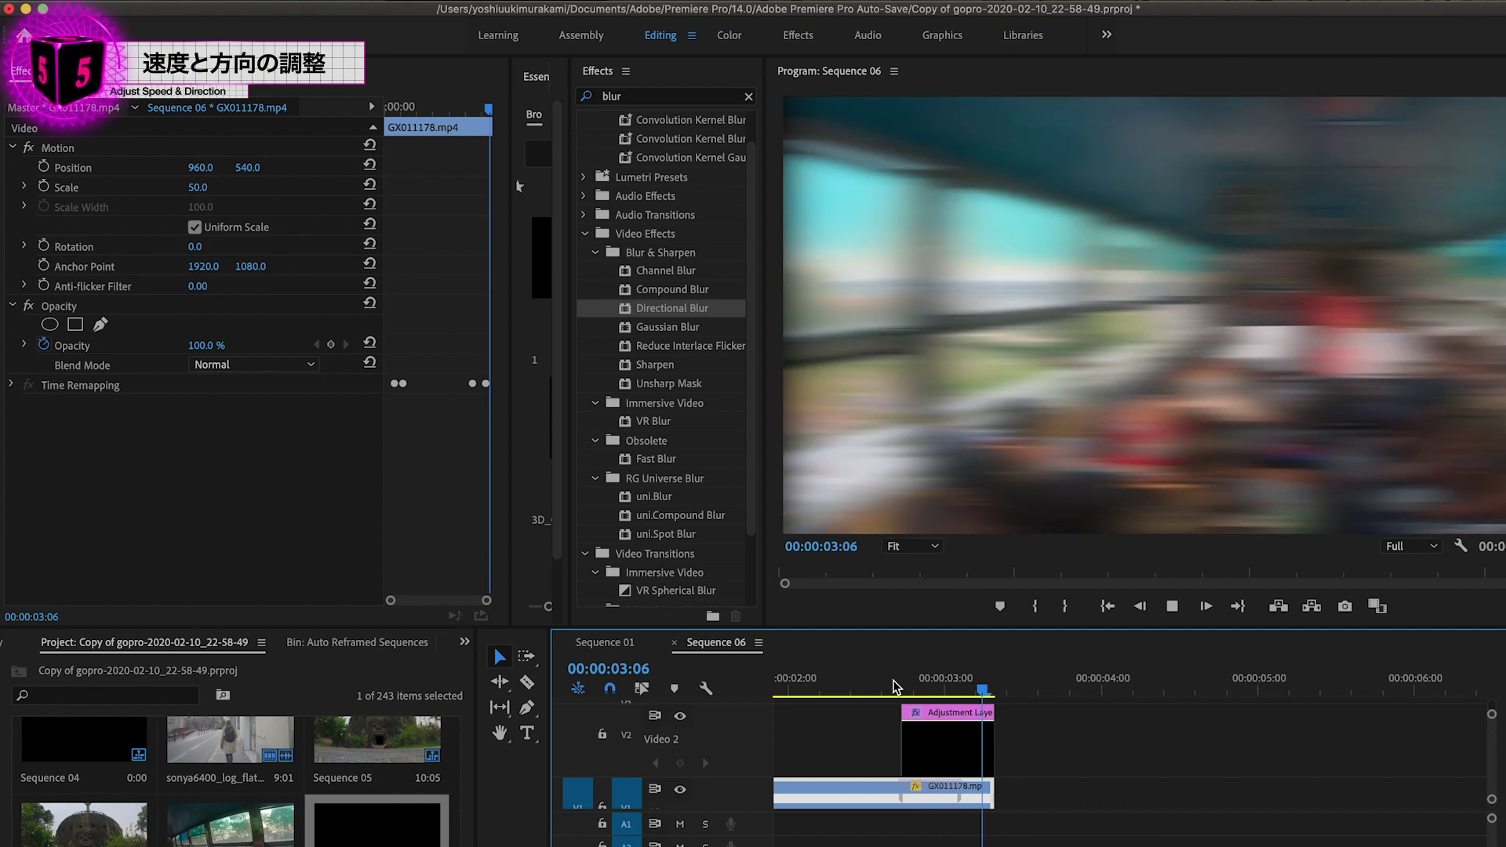
{"action": "left_click", "coordinate": [894, 682]}
{"action": "key", "text": "space"}
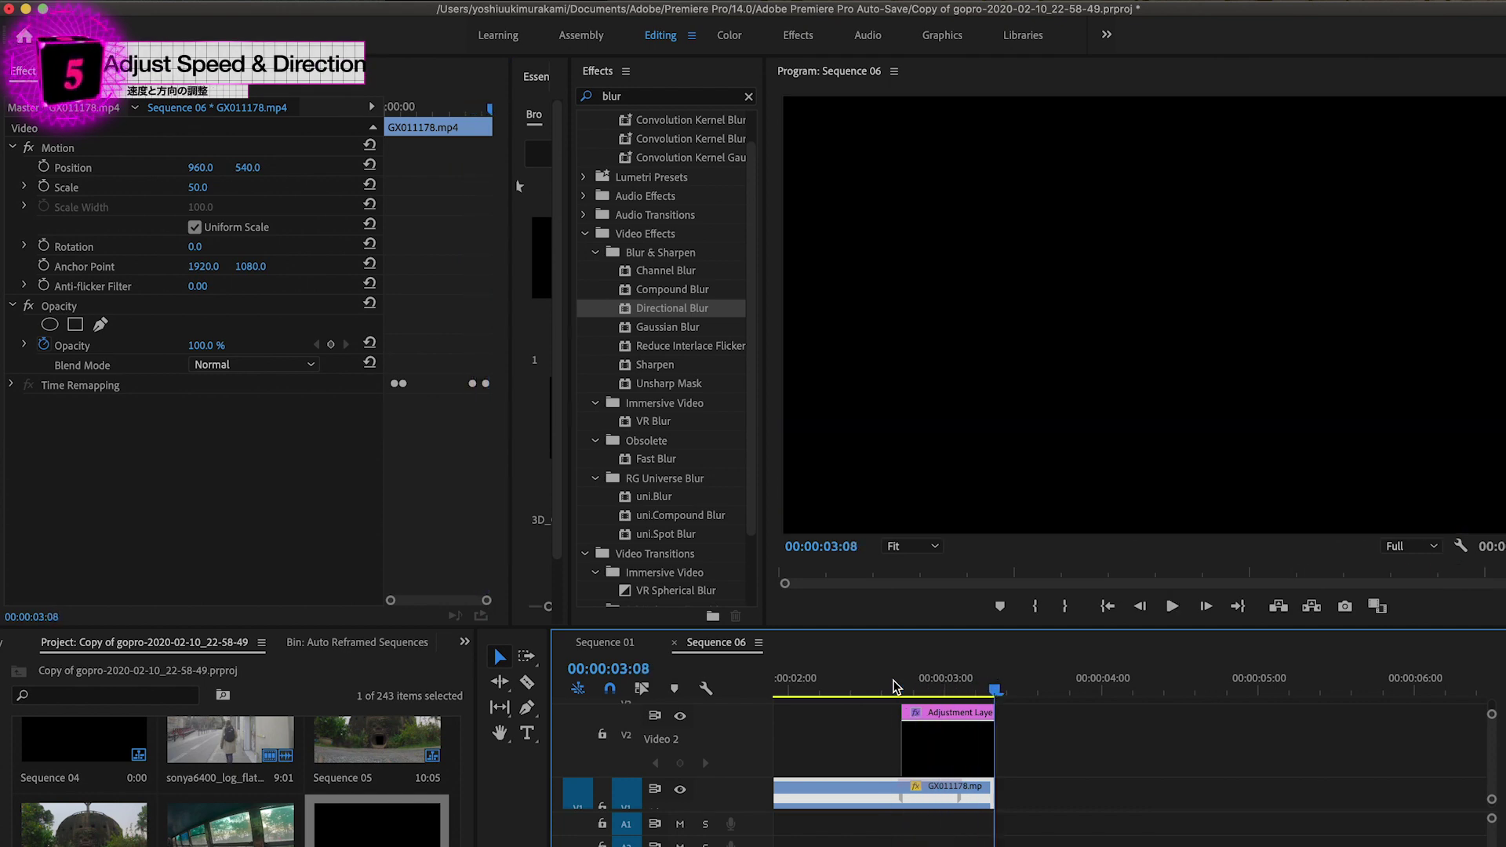
{"action": "left_click", "coordinate": [894, 681]}
{"action": "key", "text": "space"}
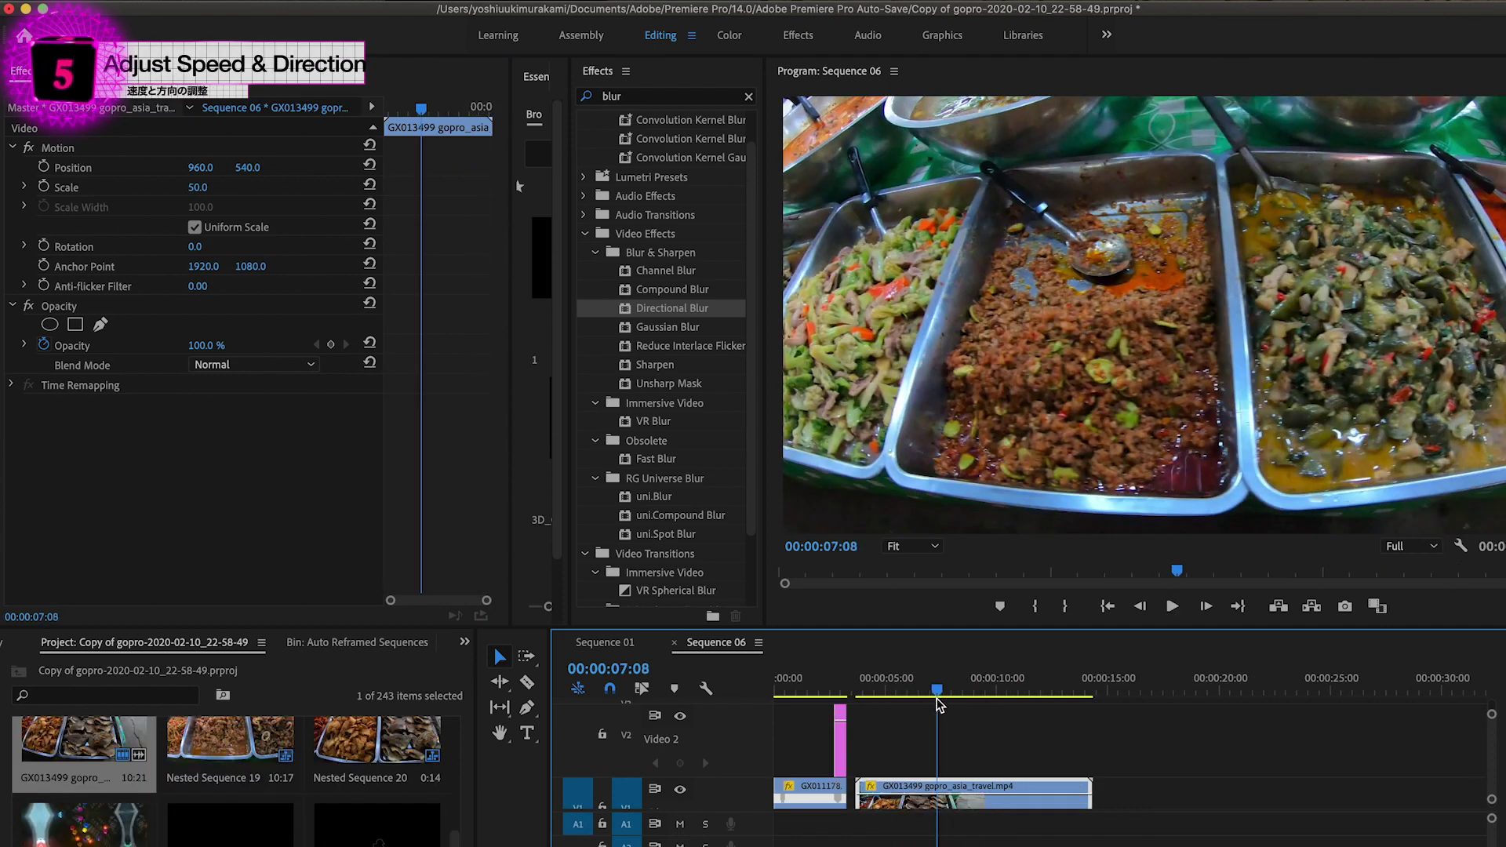
Reverse the food stall clip with its speed kept at 100 %, and scrub through it to check the motion direction.
{"action": "left_click_drag", "start_coordinate": [938, 704], "coordinate": [983, 731]}
{"action": "right_click", "coordinate": [985, 794]}
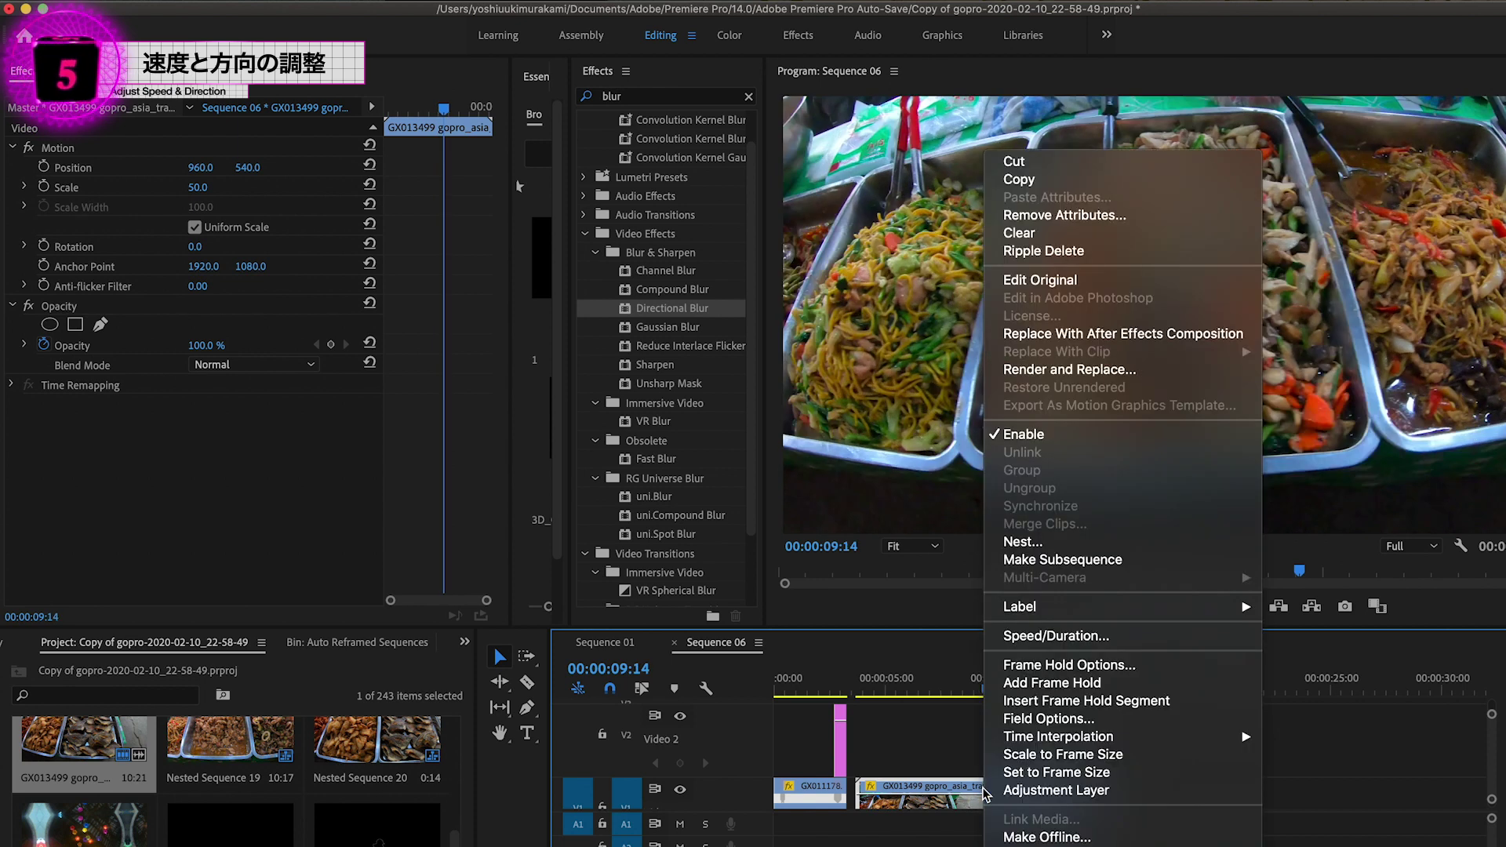
{"action": "left_click", "coordinate": [1042, 637]}
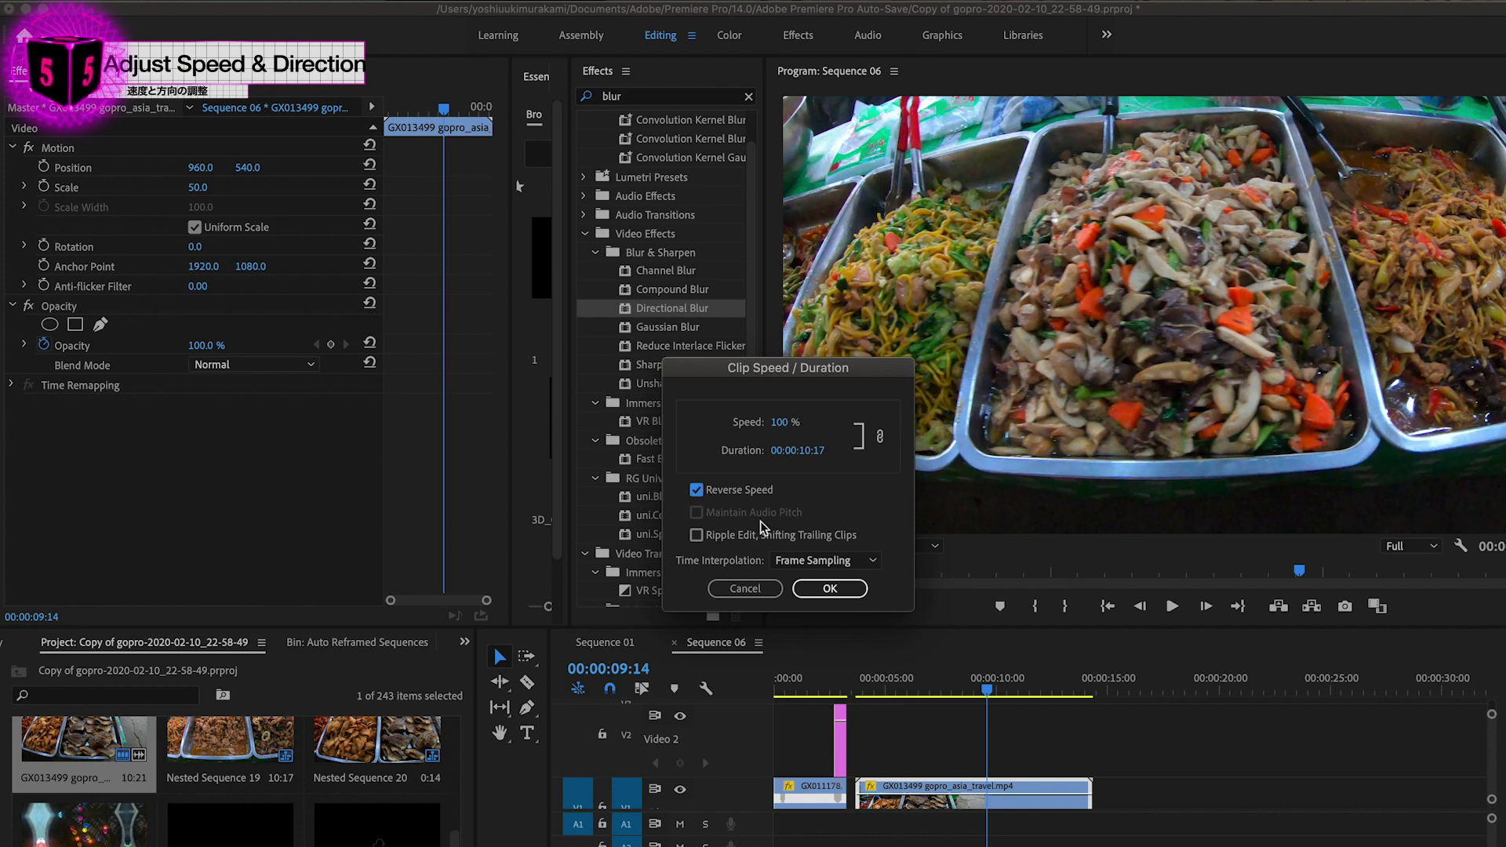
{"action": "left_click", "coordinate": [830, 588]}
{"action": "mouse_move", "coordinate": [908, 694]}
{"action": "left_mouse_down"}
{"action": "mouse_move", "coordinate": [961, 694]}
{"action": "mouse_move", "coordinate": [927, 694]}
{"action": "left_mouse_up"}
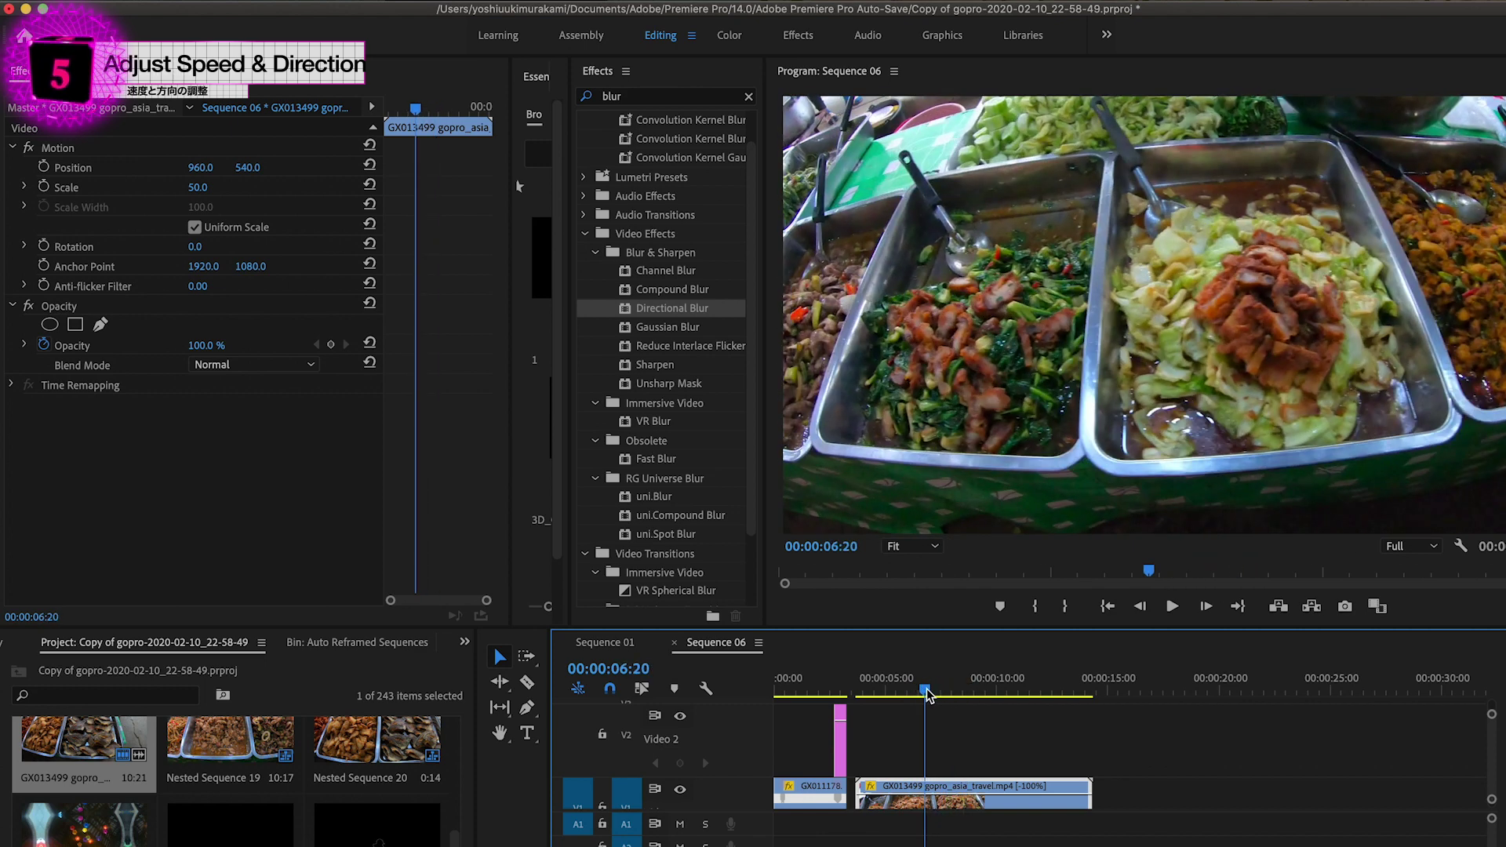
Cut the reversed food stall clip and turn the kept part into a nested sequence with the default name.
{"action": "key", "text": "super+k"}
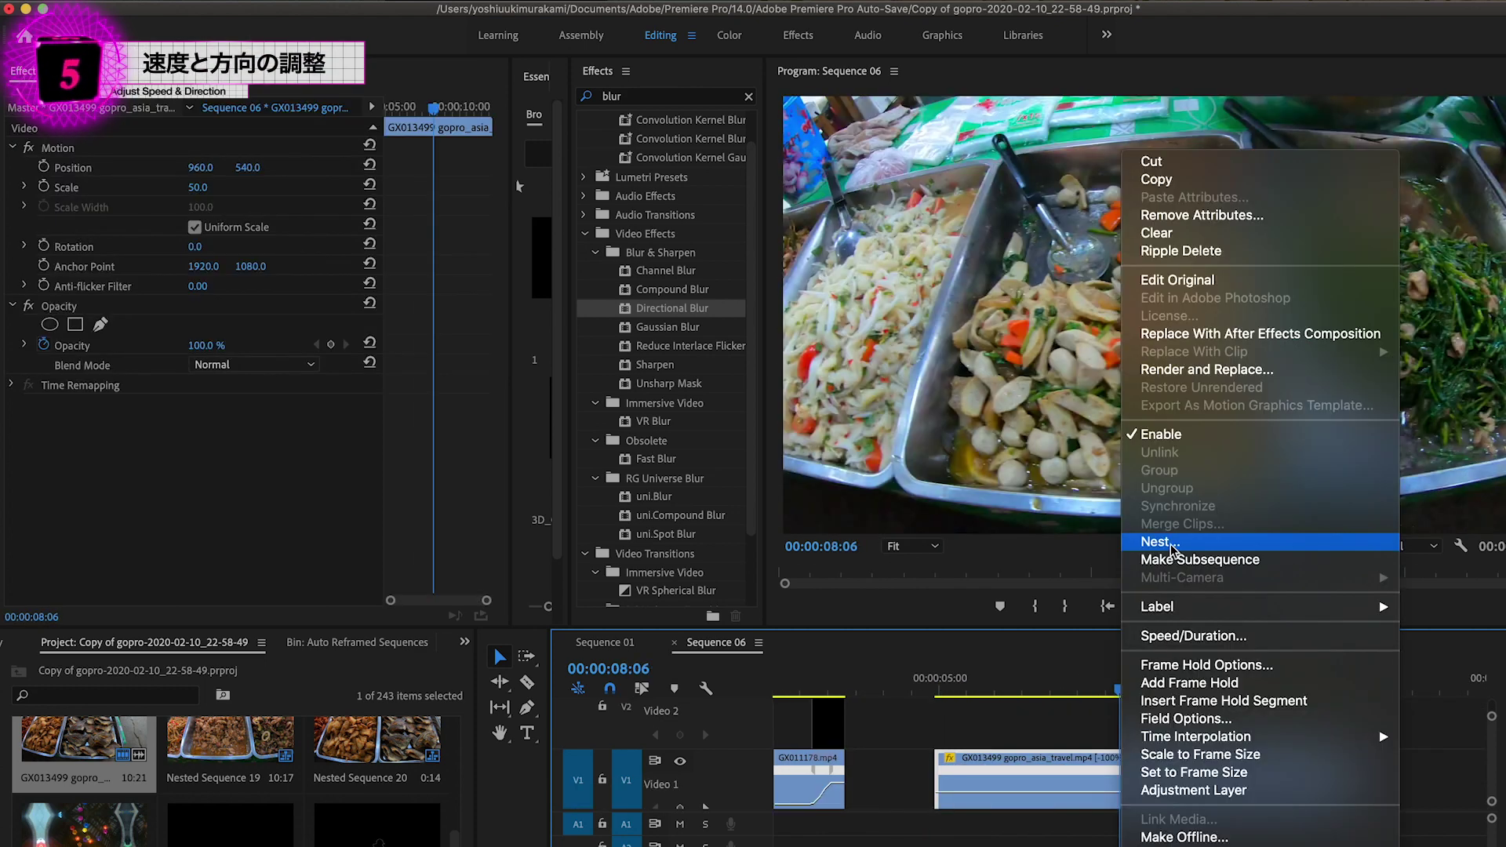
{"action": "left_click", "coordinate": [1168, 541]}
{"action": "key", "text": "Return"}
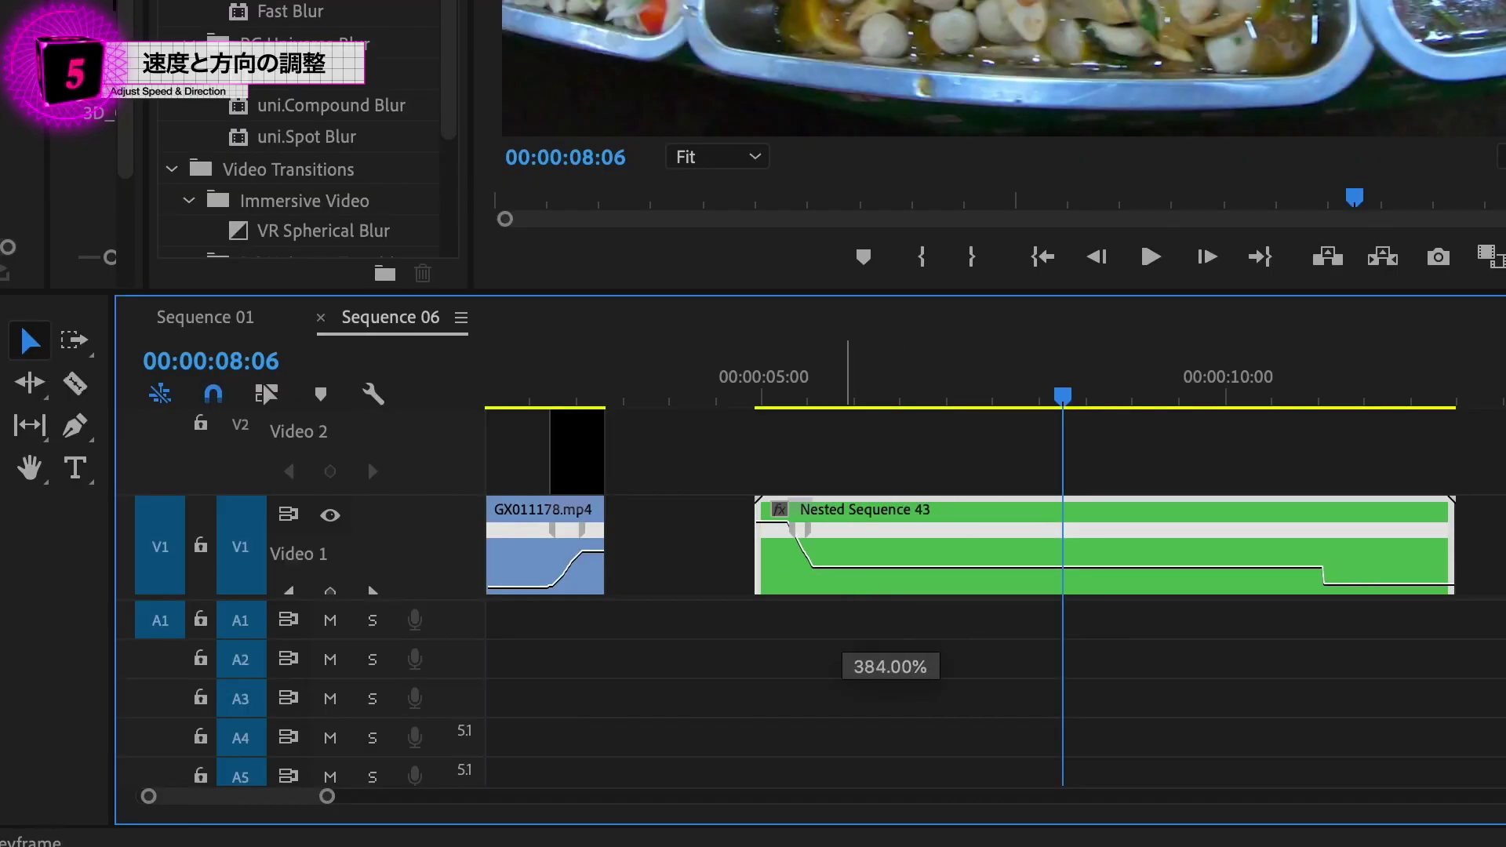
Speed up the opening of the nested food clip's speed ramp and place the clip directly against the bus clip's end.
{"action": "left_click_drag", "start_coordinate": [848, 110], "coordinate": [845, 94]}
{"action": "scroll", "coordinate": [861, 497], "scroll_direction": "left", "scroll_amount": 4}
{"action": "left_click_drag", "start_coordinate": [1070, 511], "coordinate": [913, 518]}
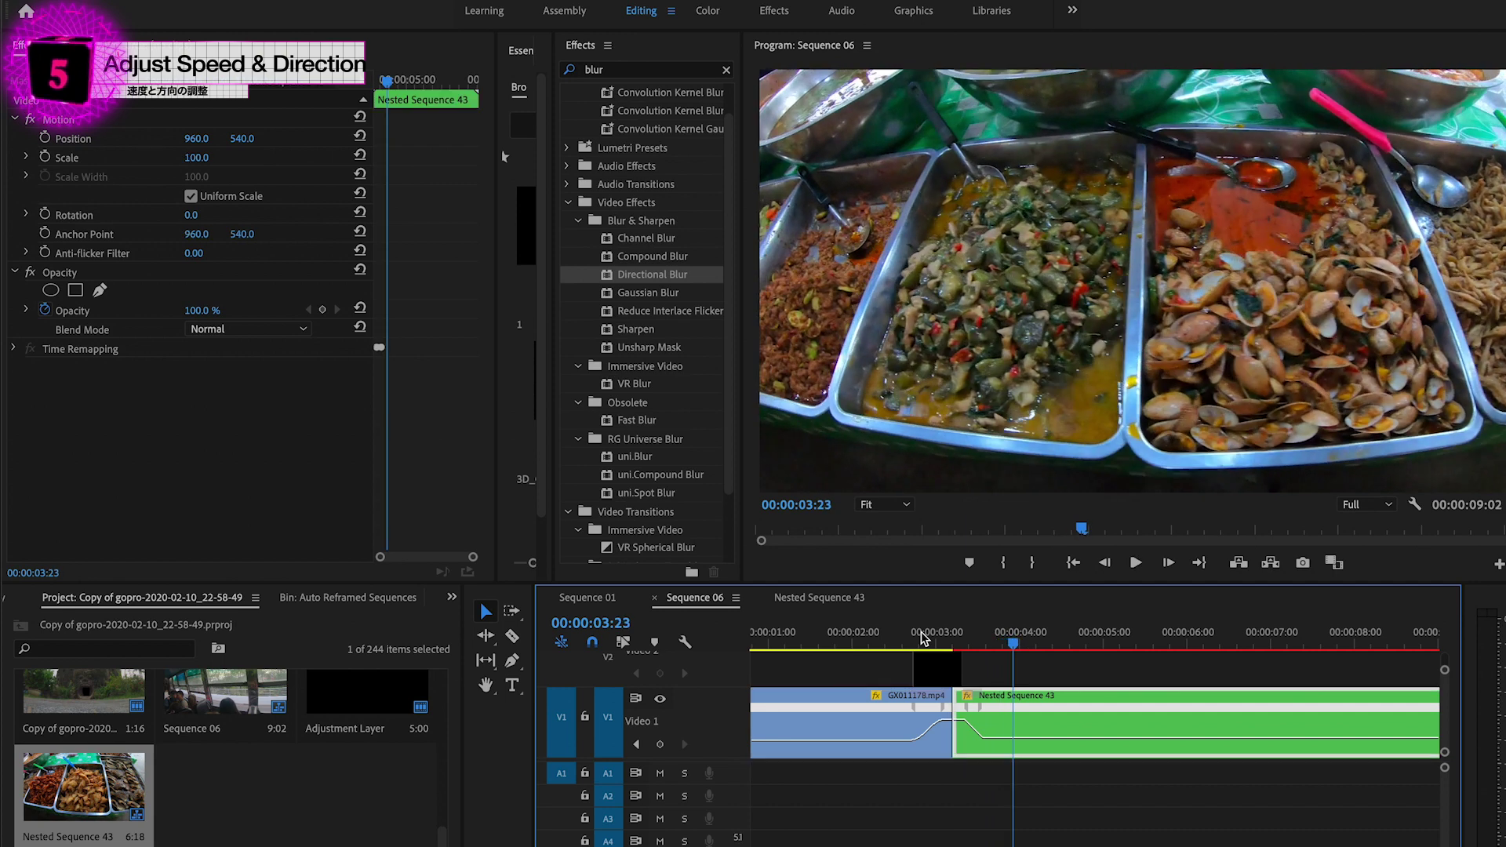
Play the transition from the fast end of the bus clip into the nested food clip repeatedly to check it.
{"action": "left_click", "coordinate": [920, 633]}
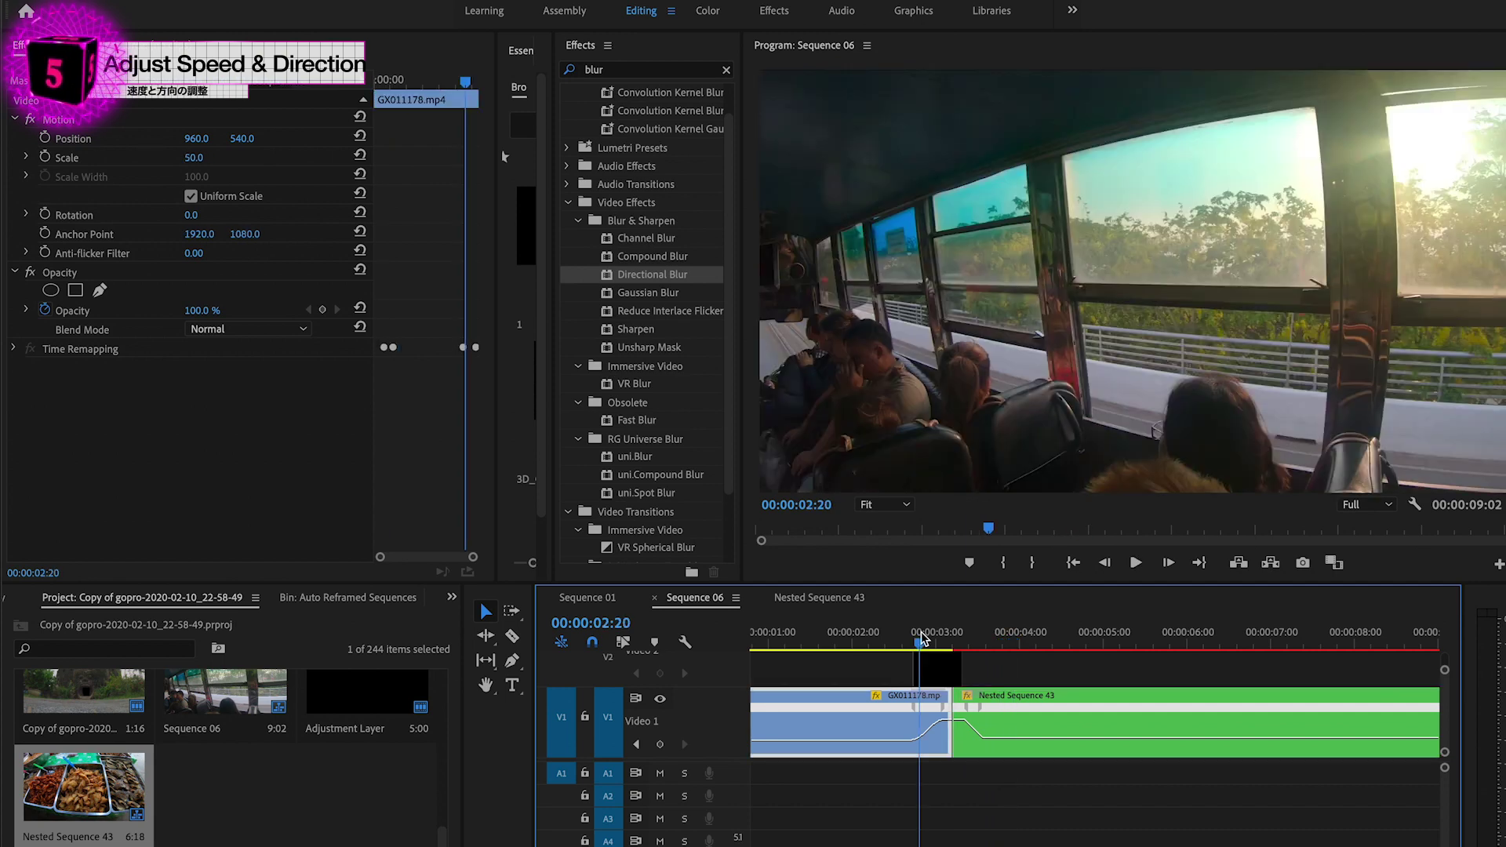
{"action": "key", "text": "space"}
{"action": "key", "text": "space"}
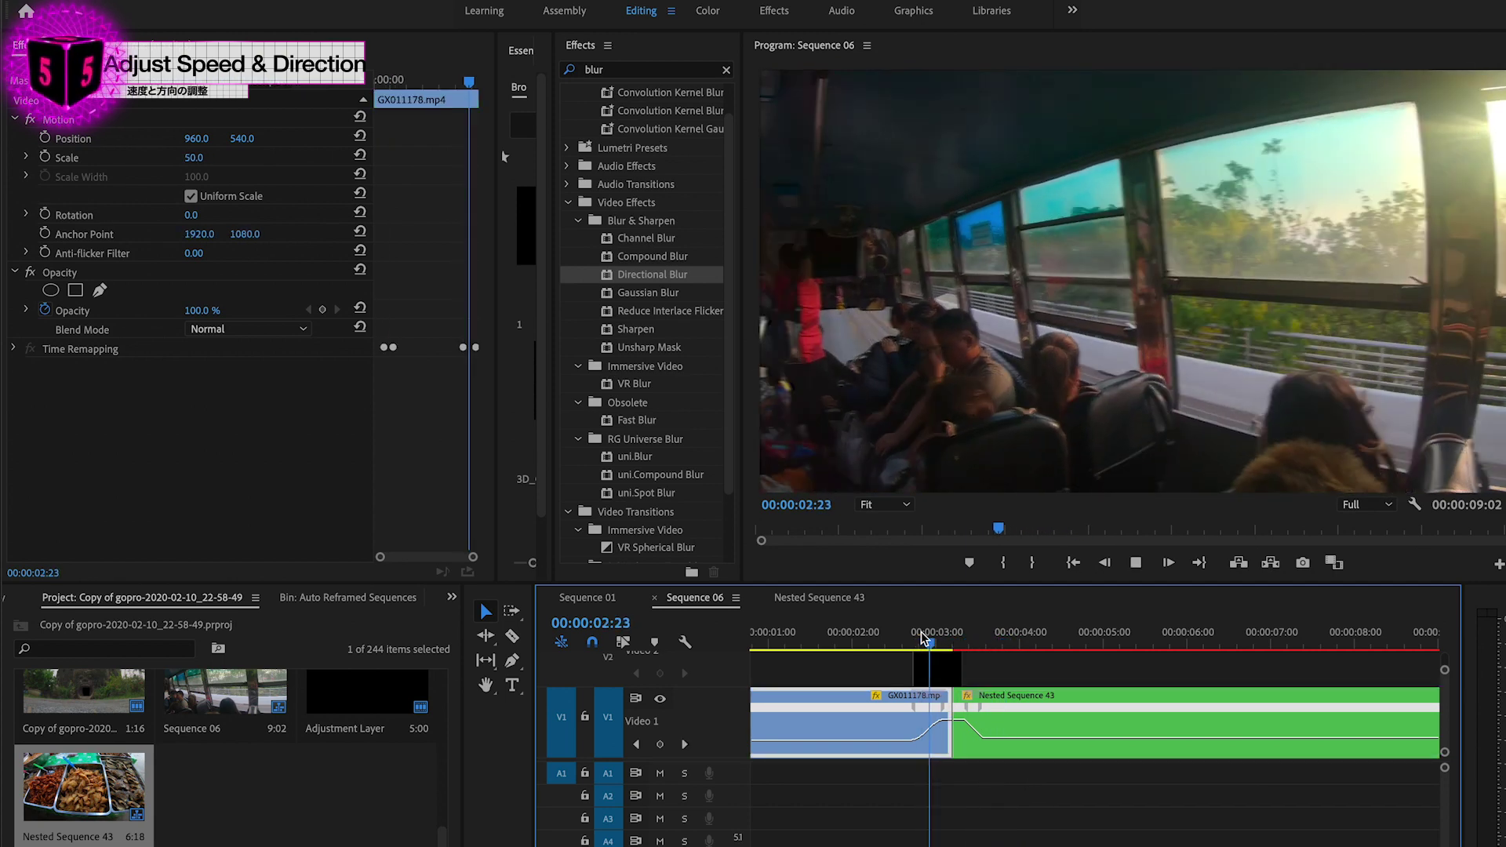
{"action": "left_click", "coordinate": [921, 634]}
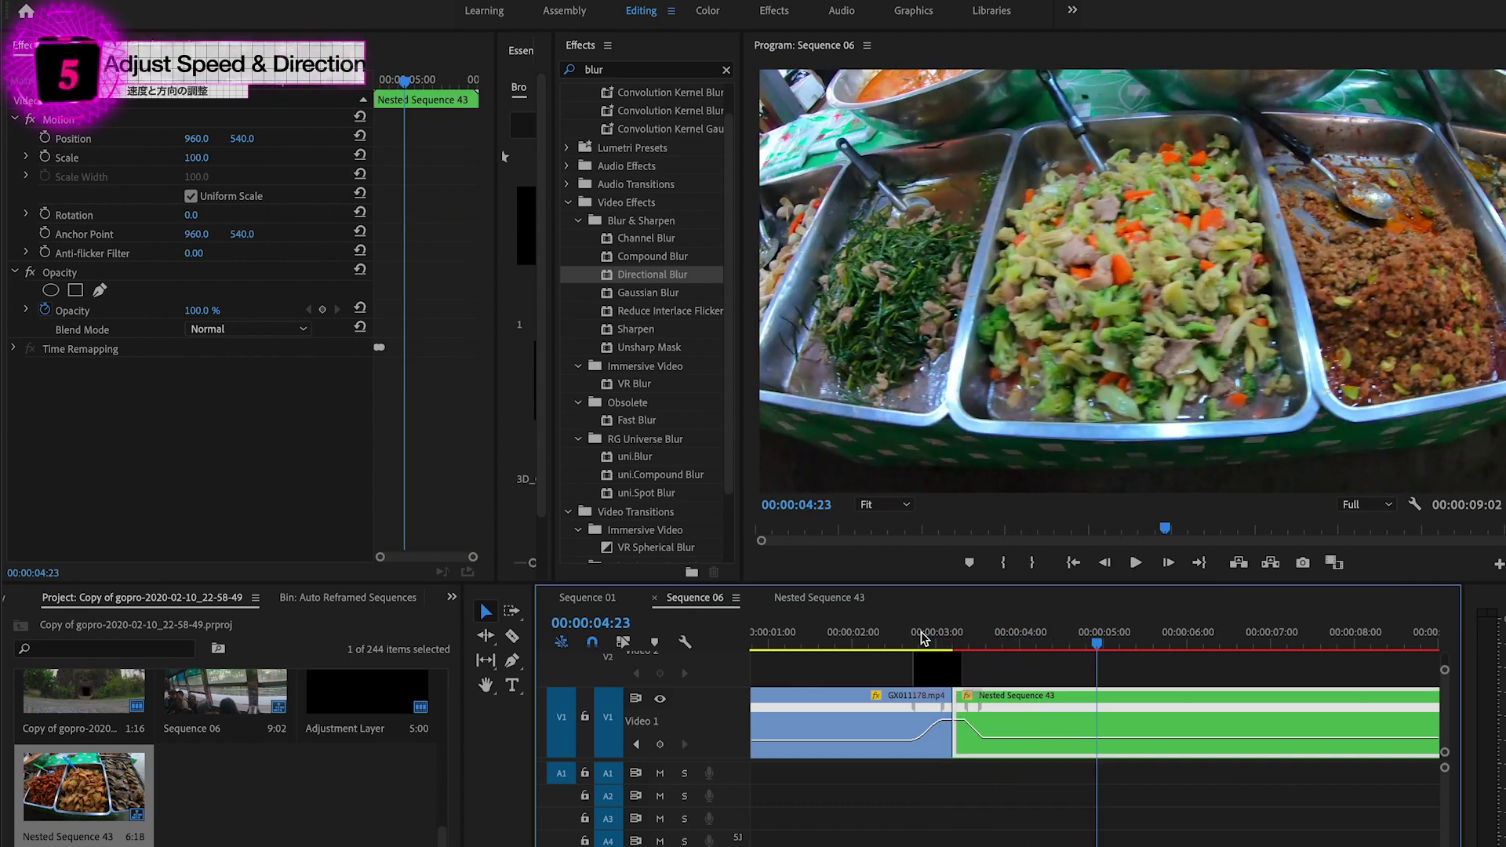
{"action": "left_click", "coordinate": [922, 637]}
{"action": "left_click", "coordinate": [922, 637]}
{"action": "left_click", "coordinate": [922, 637]}
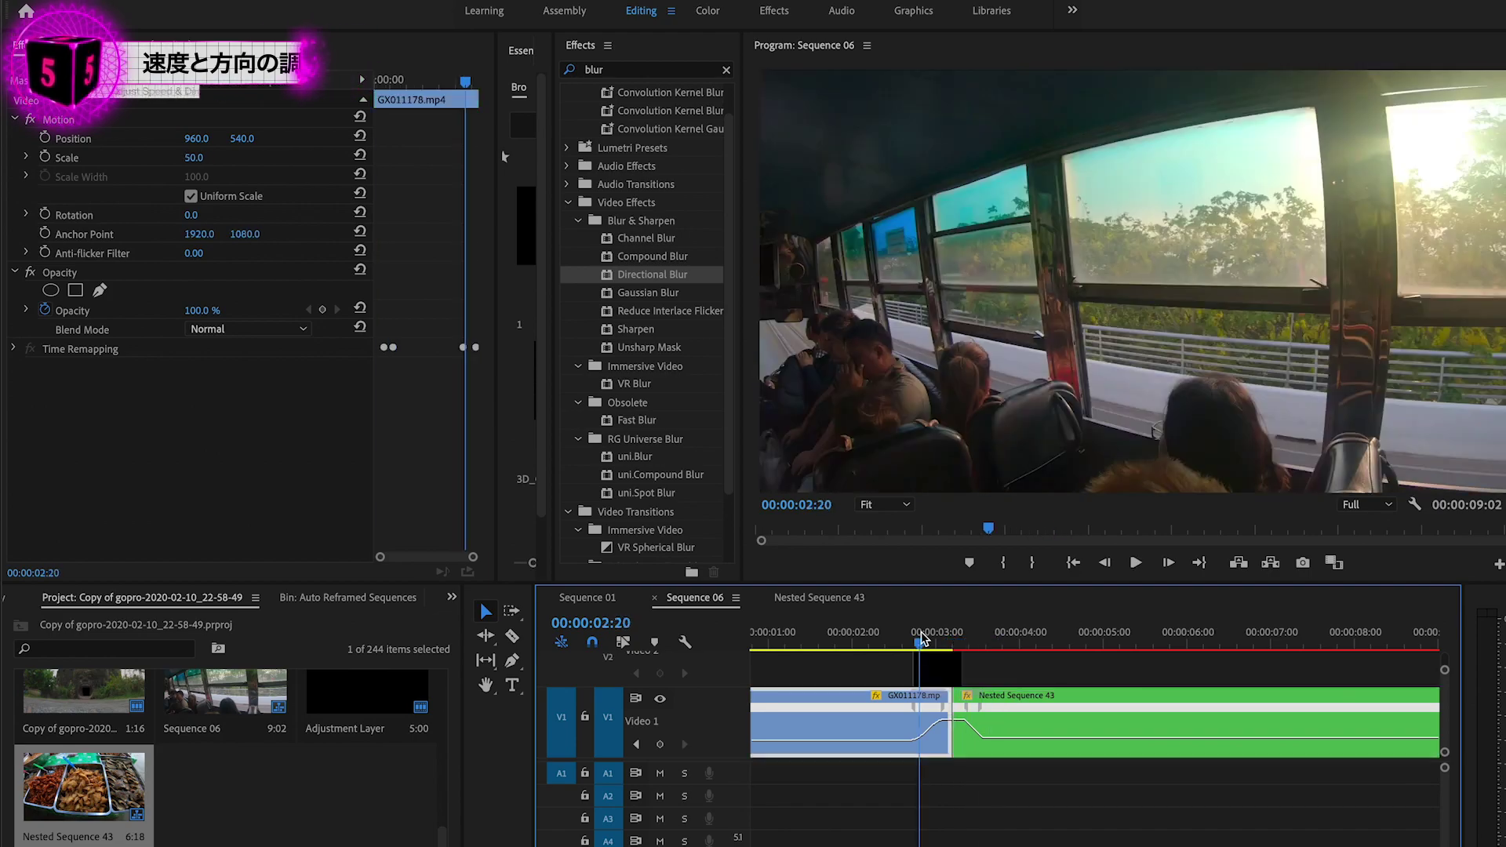